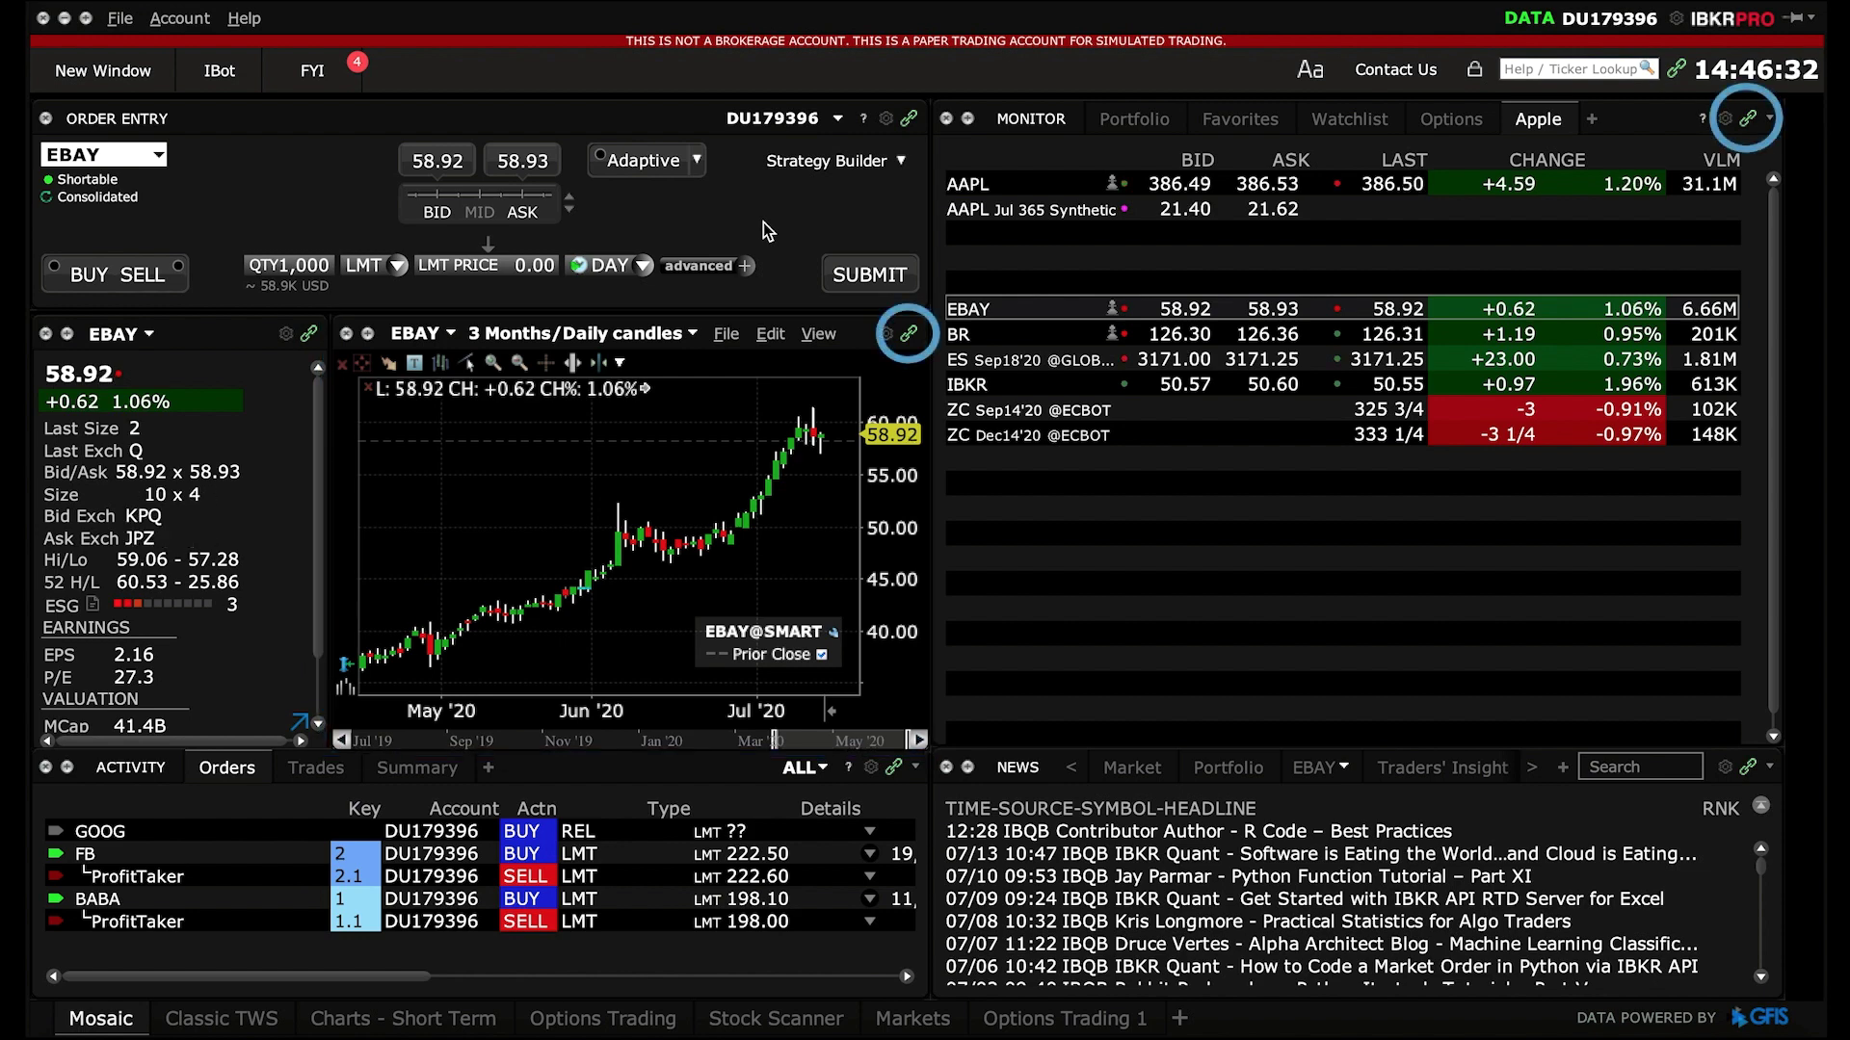
Load IBKR into the linked chart and add a Volume Subchart beneath the price candles.
click(976, 387)
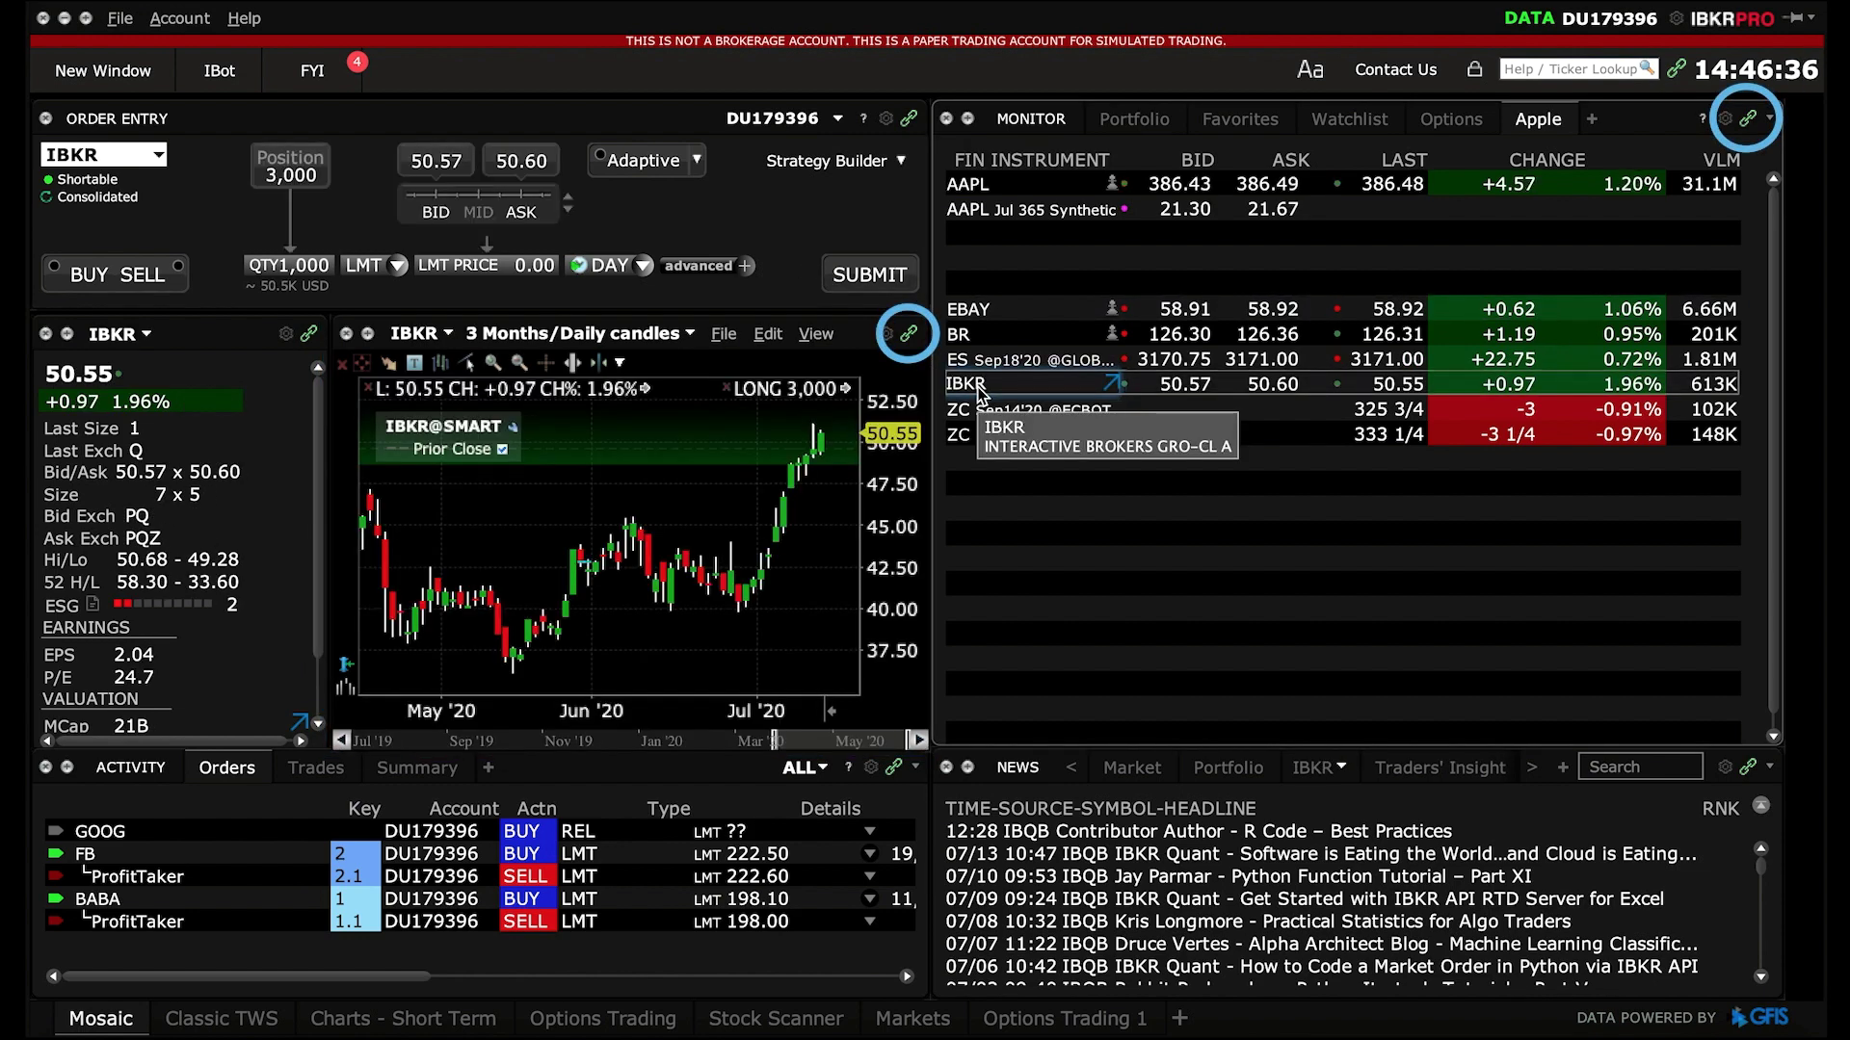
right_click(796, 345)
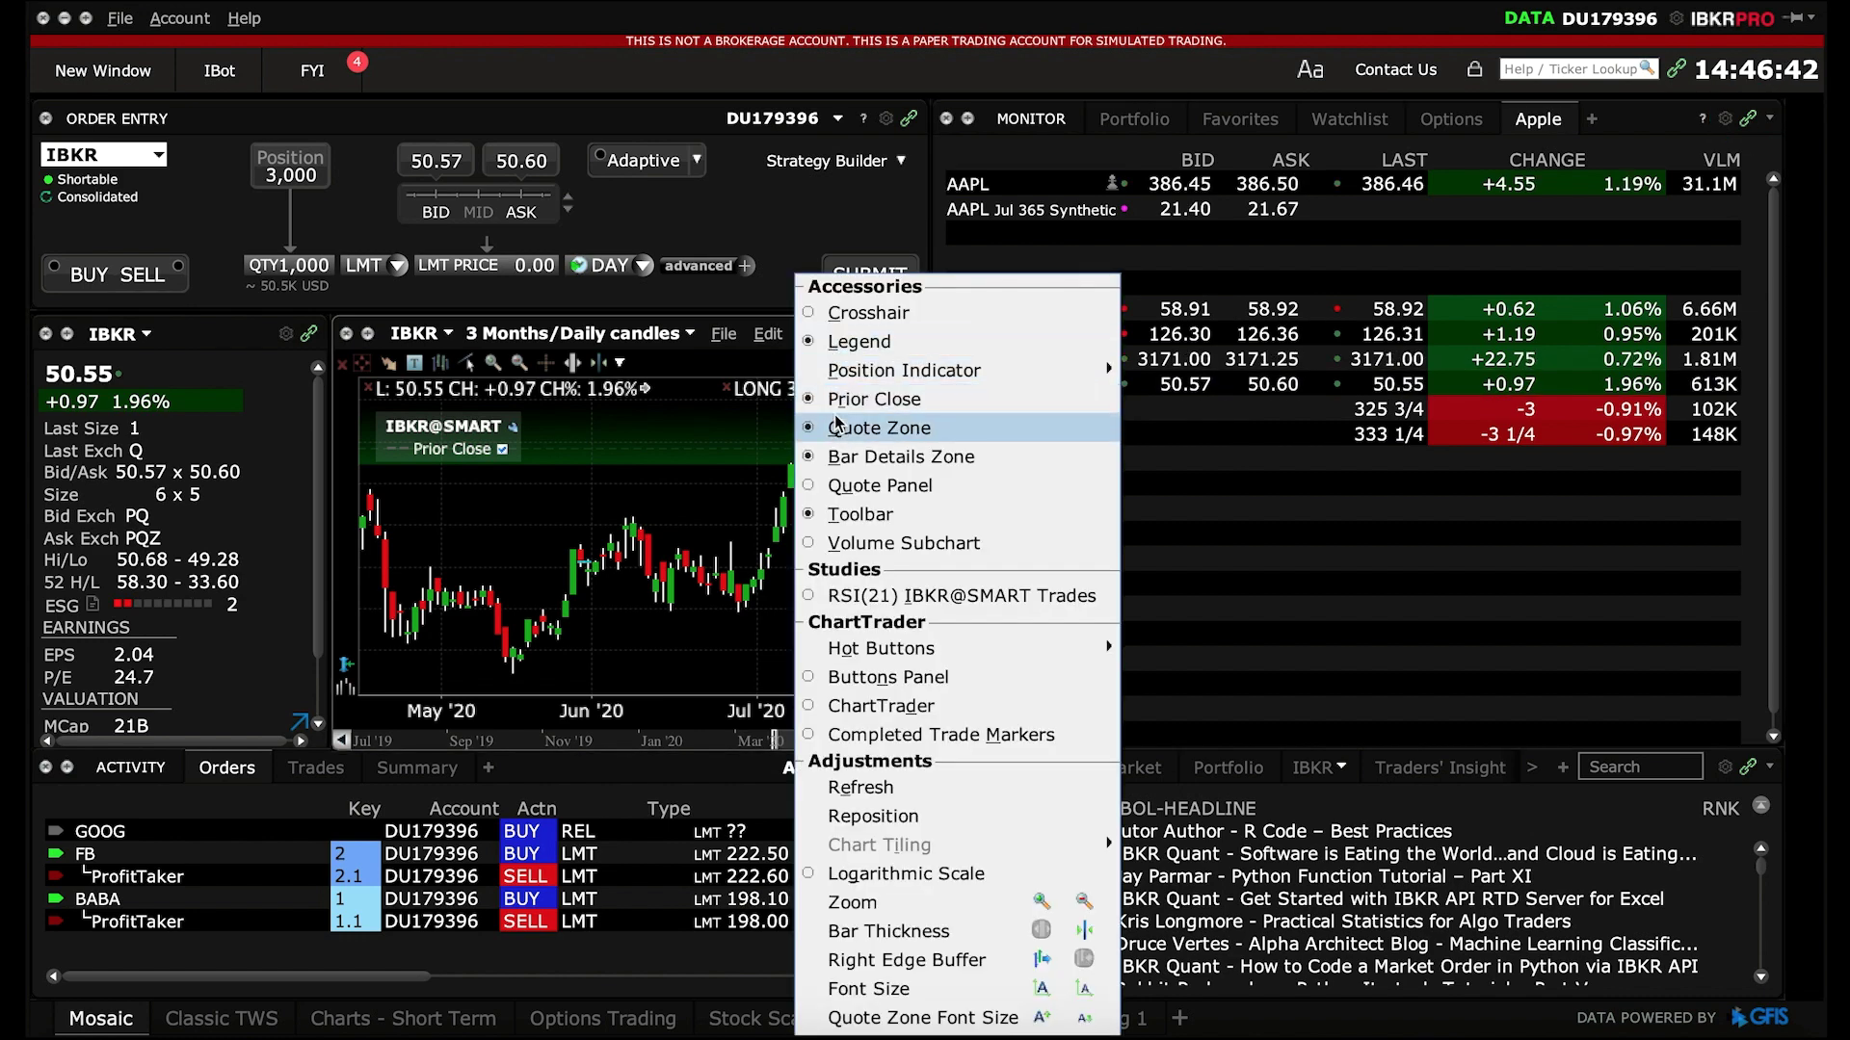
click(839, 543)
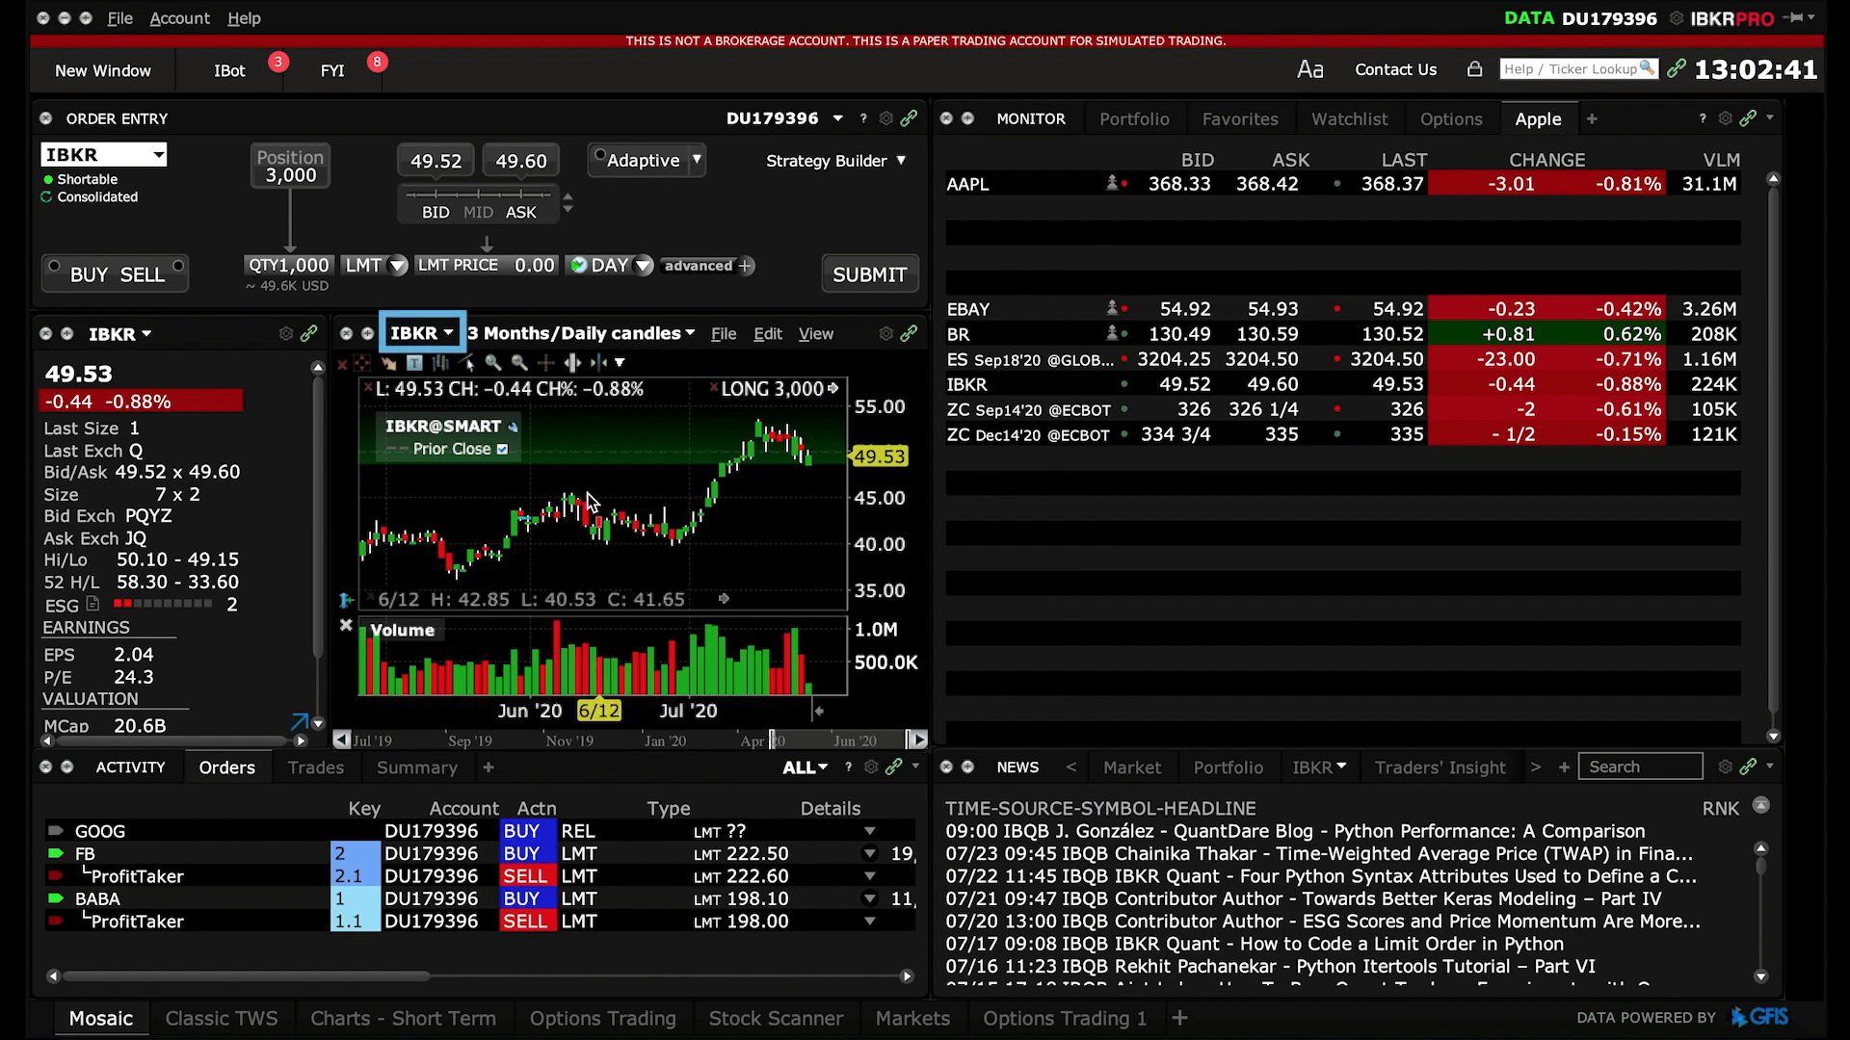
click(447, 333)
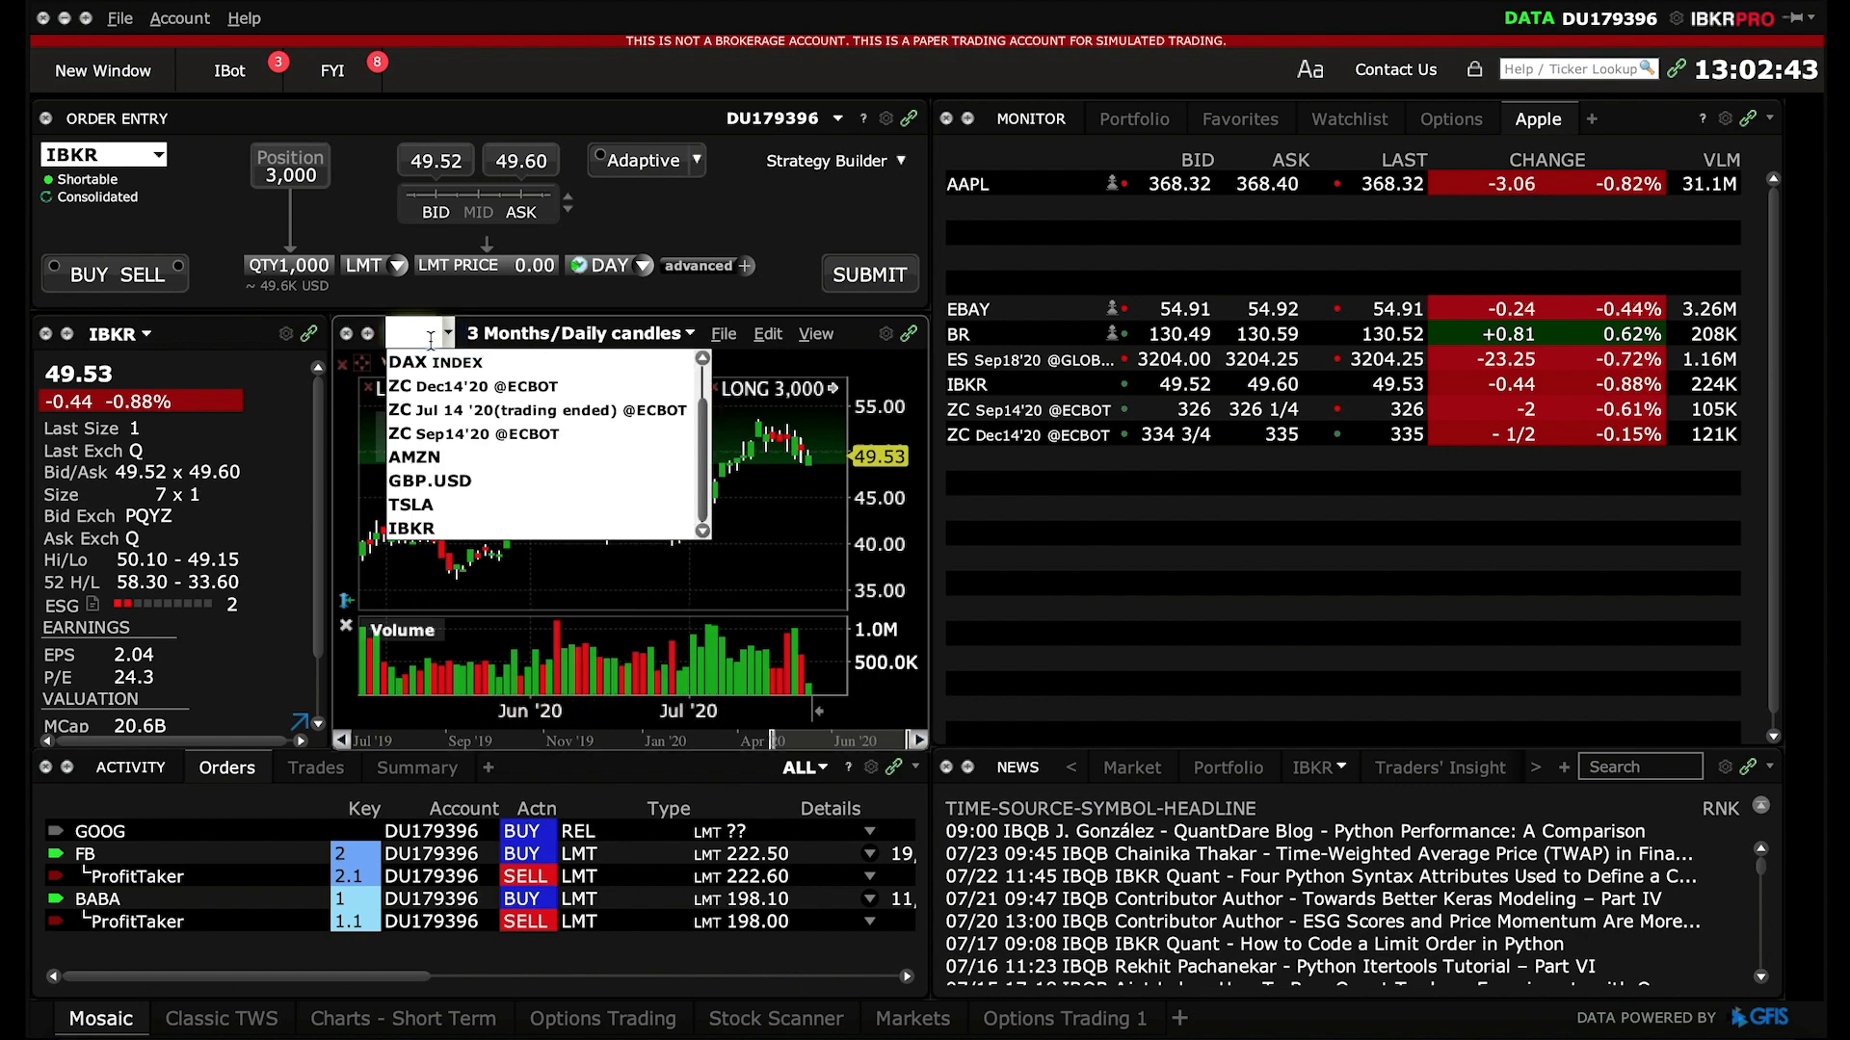
click(438, 528)
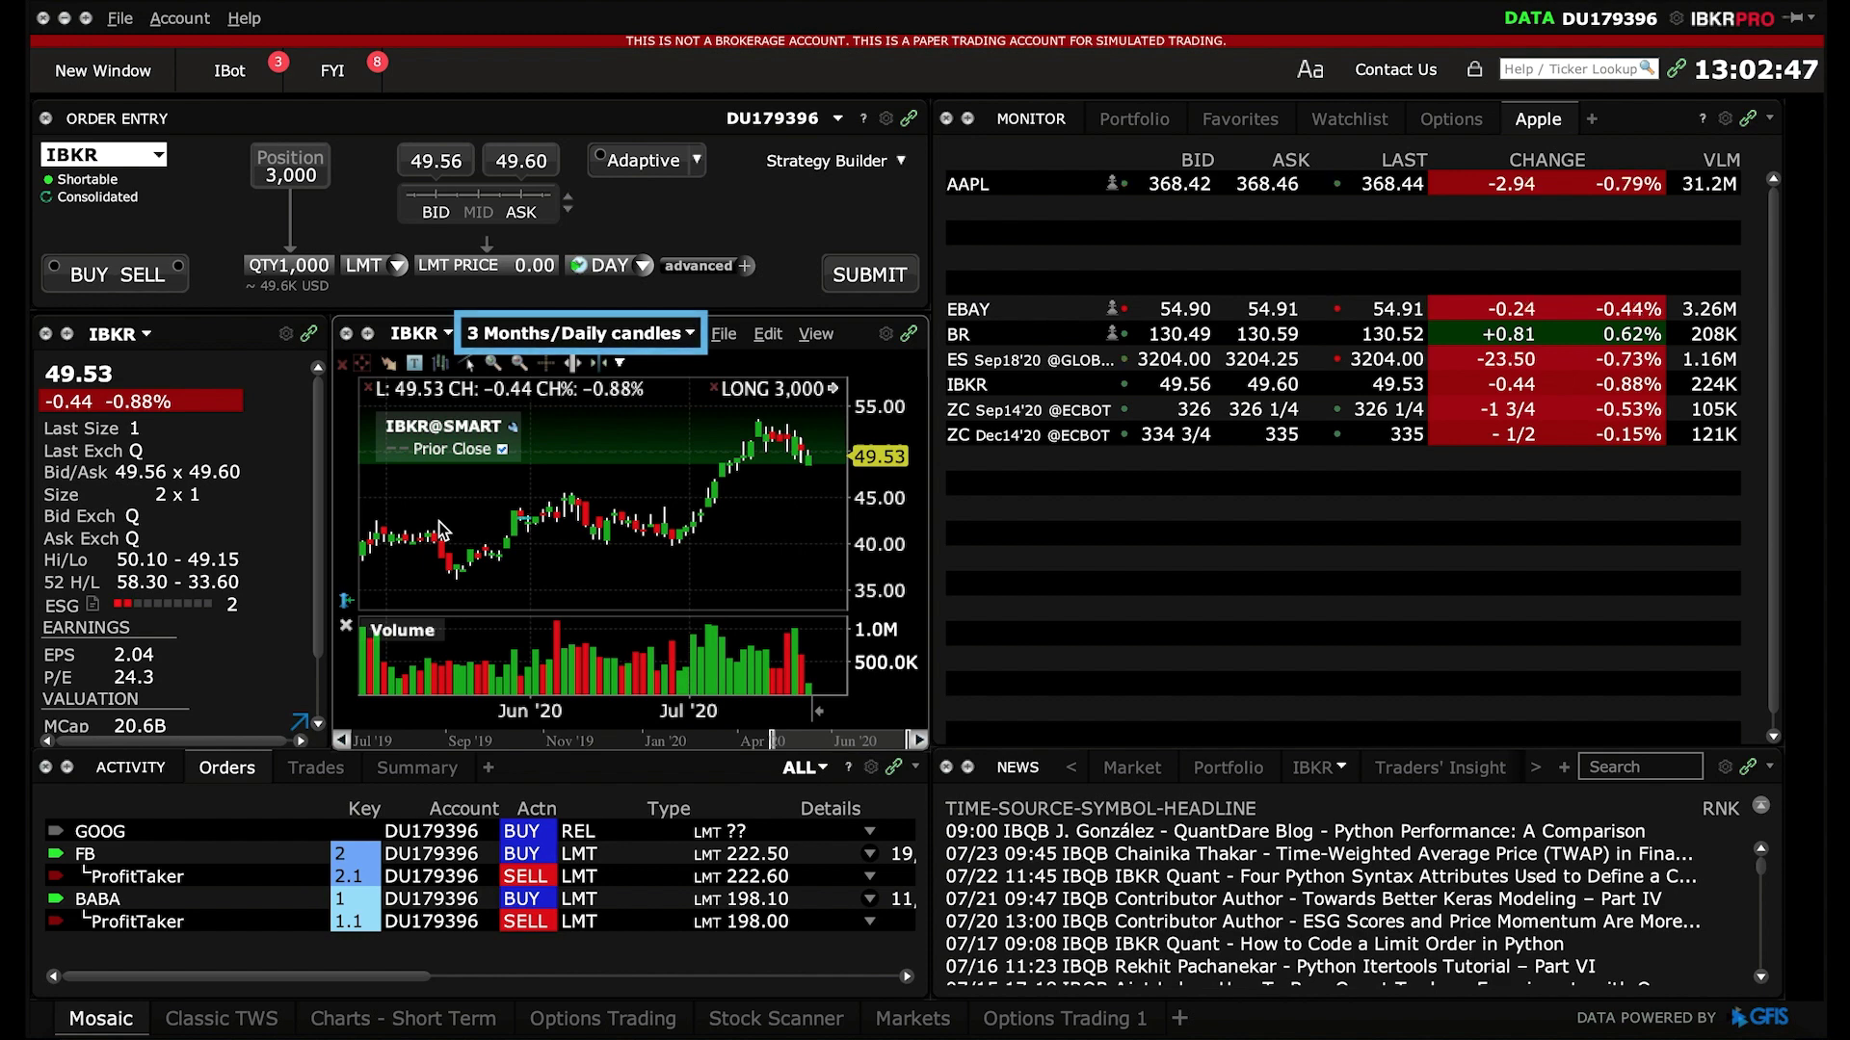
Set the IBKR chart period to 3 Months with Daily candles.
click(509, 345)
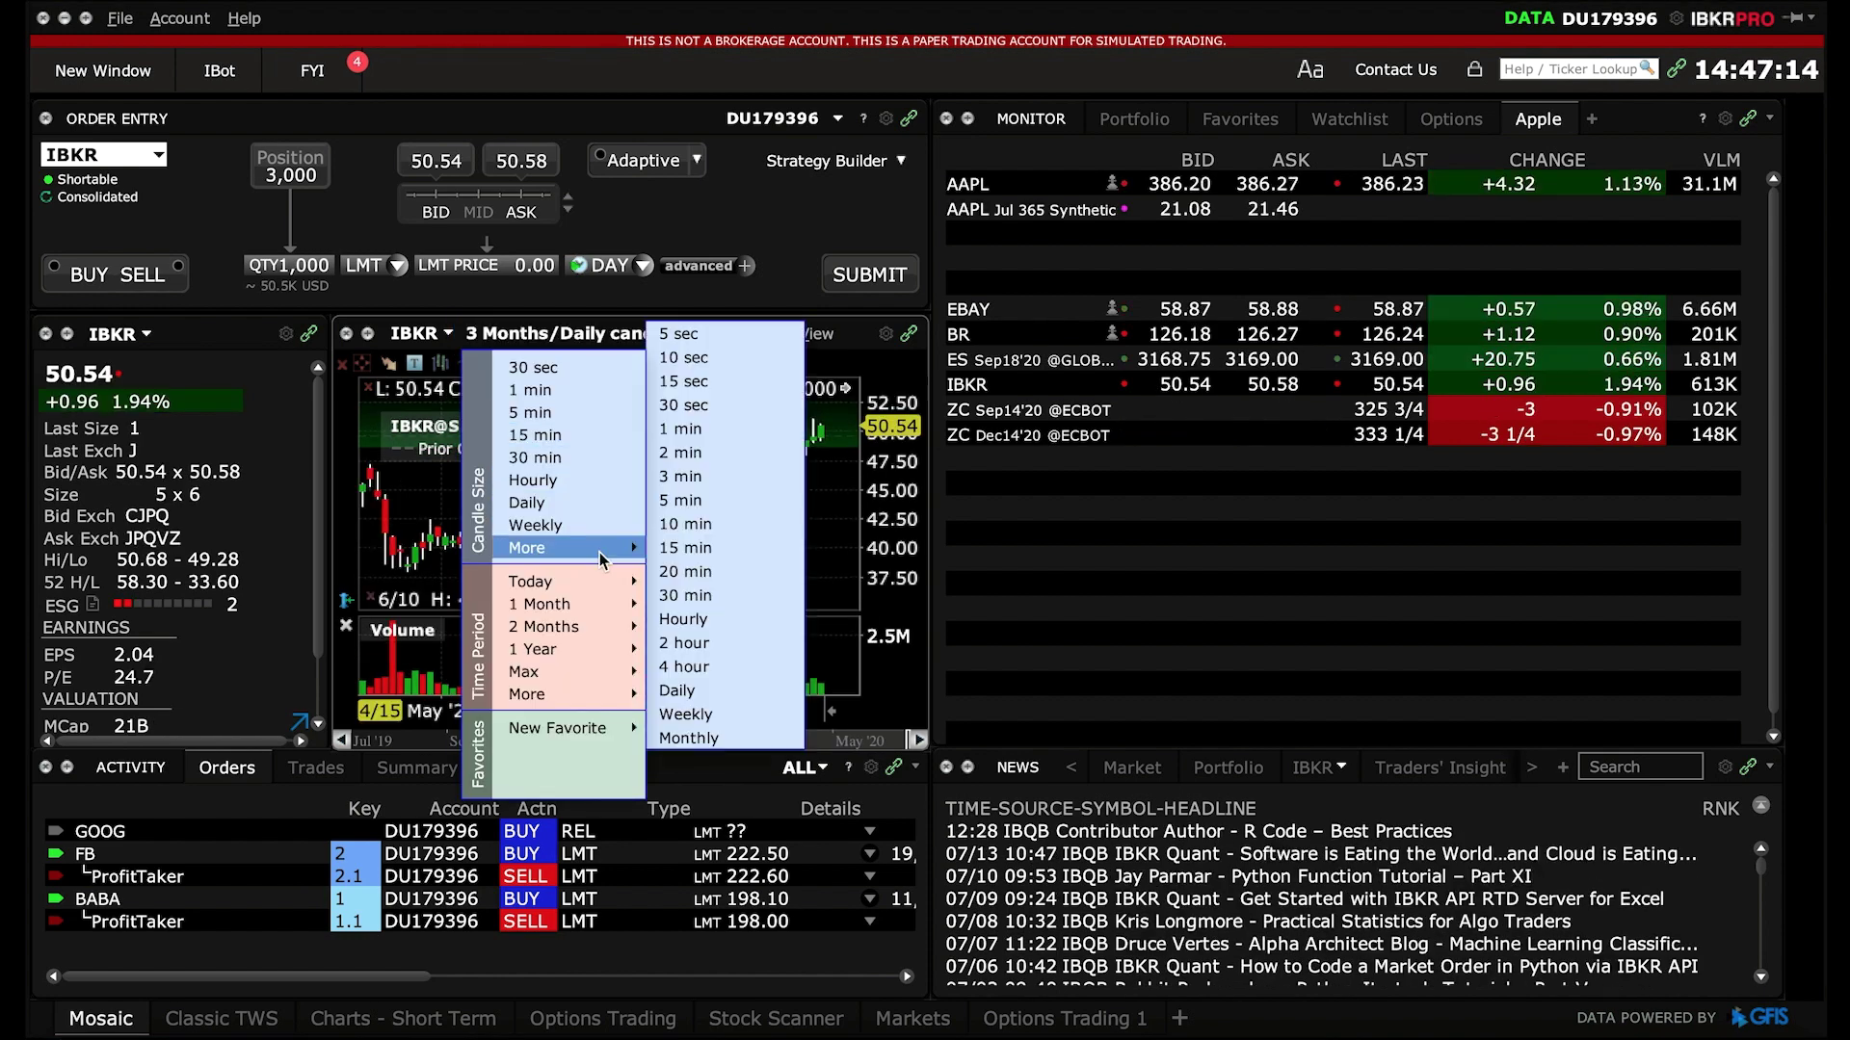
mouse_move(602, 607)
mouse_move(577, 694)
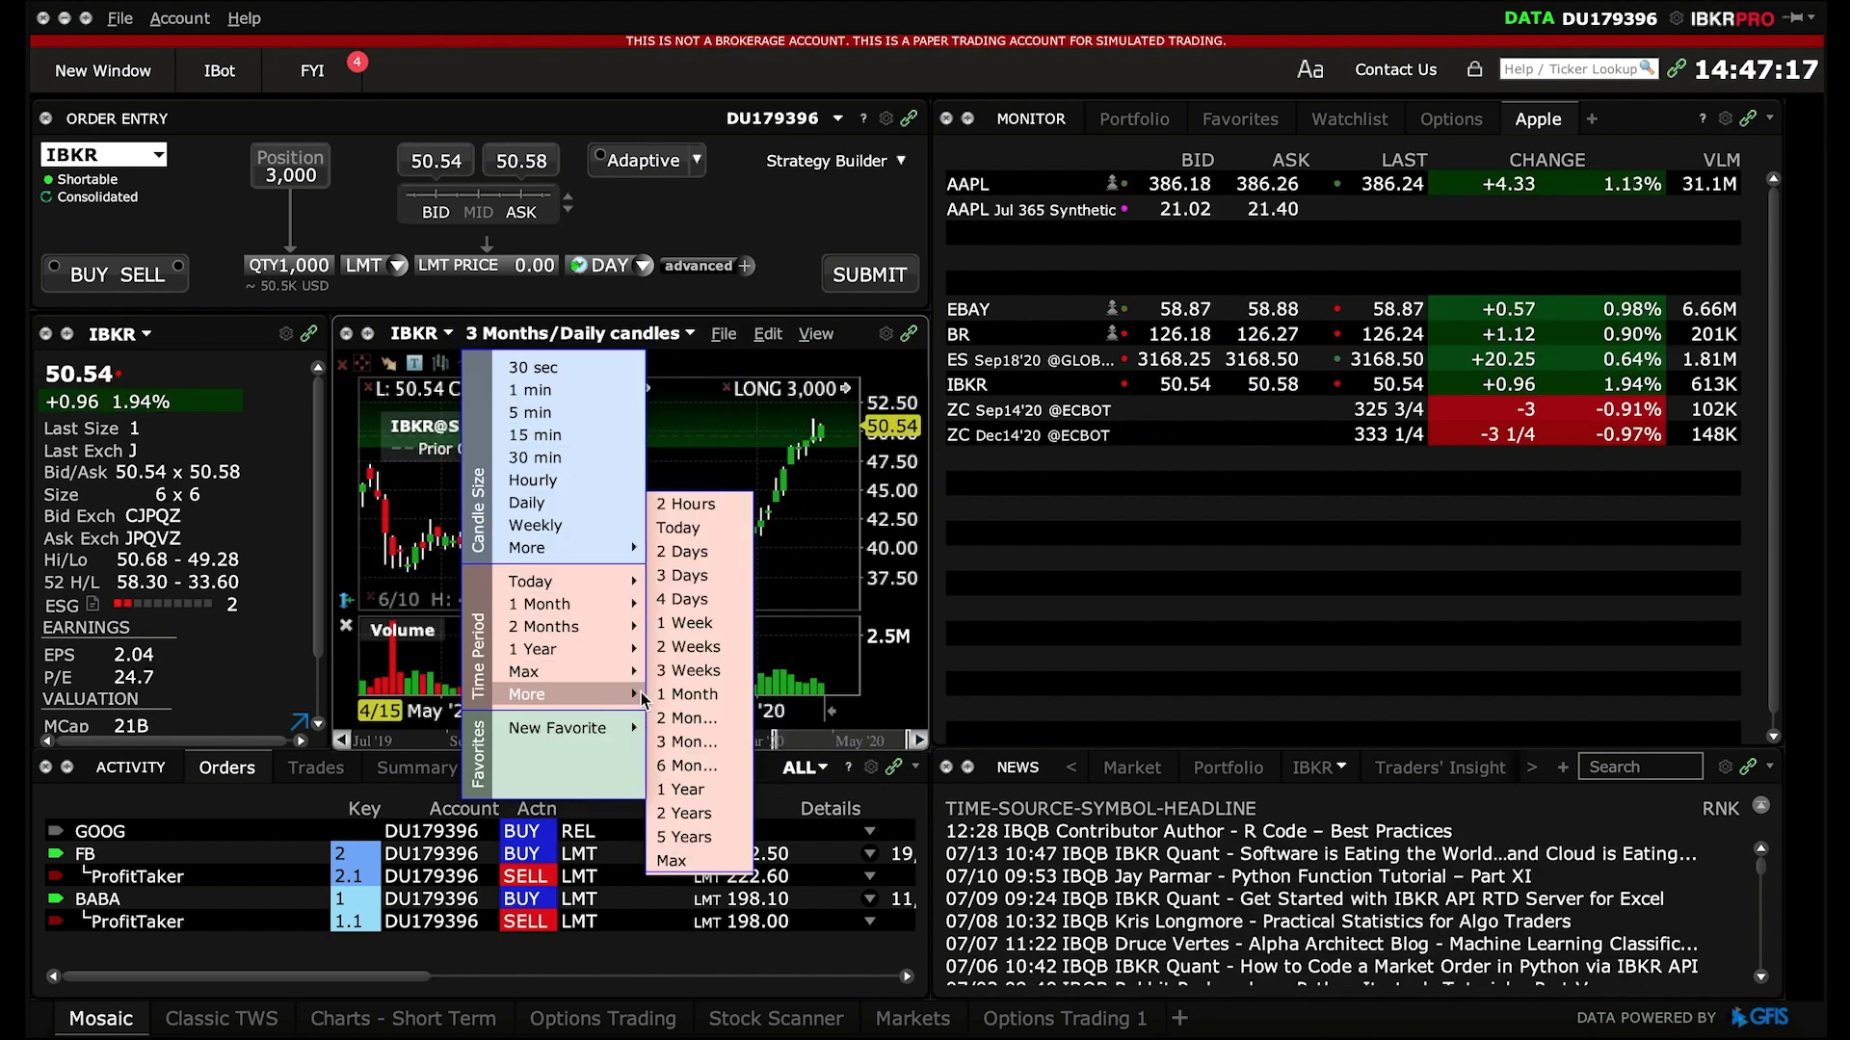
mouse_move(685, 742)
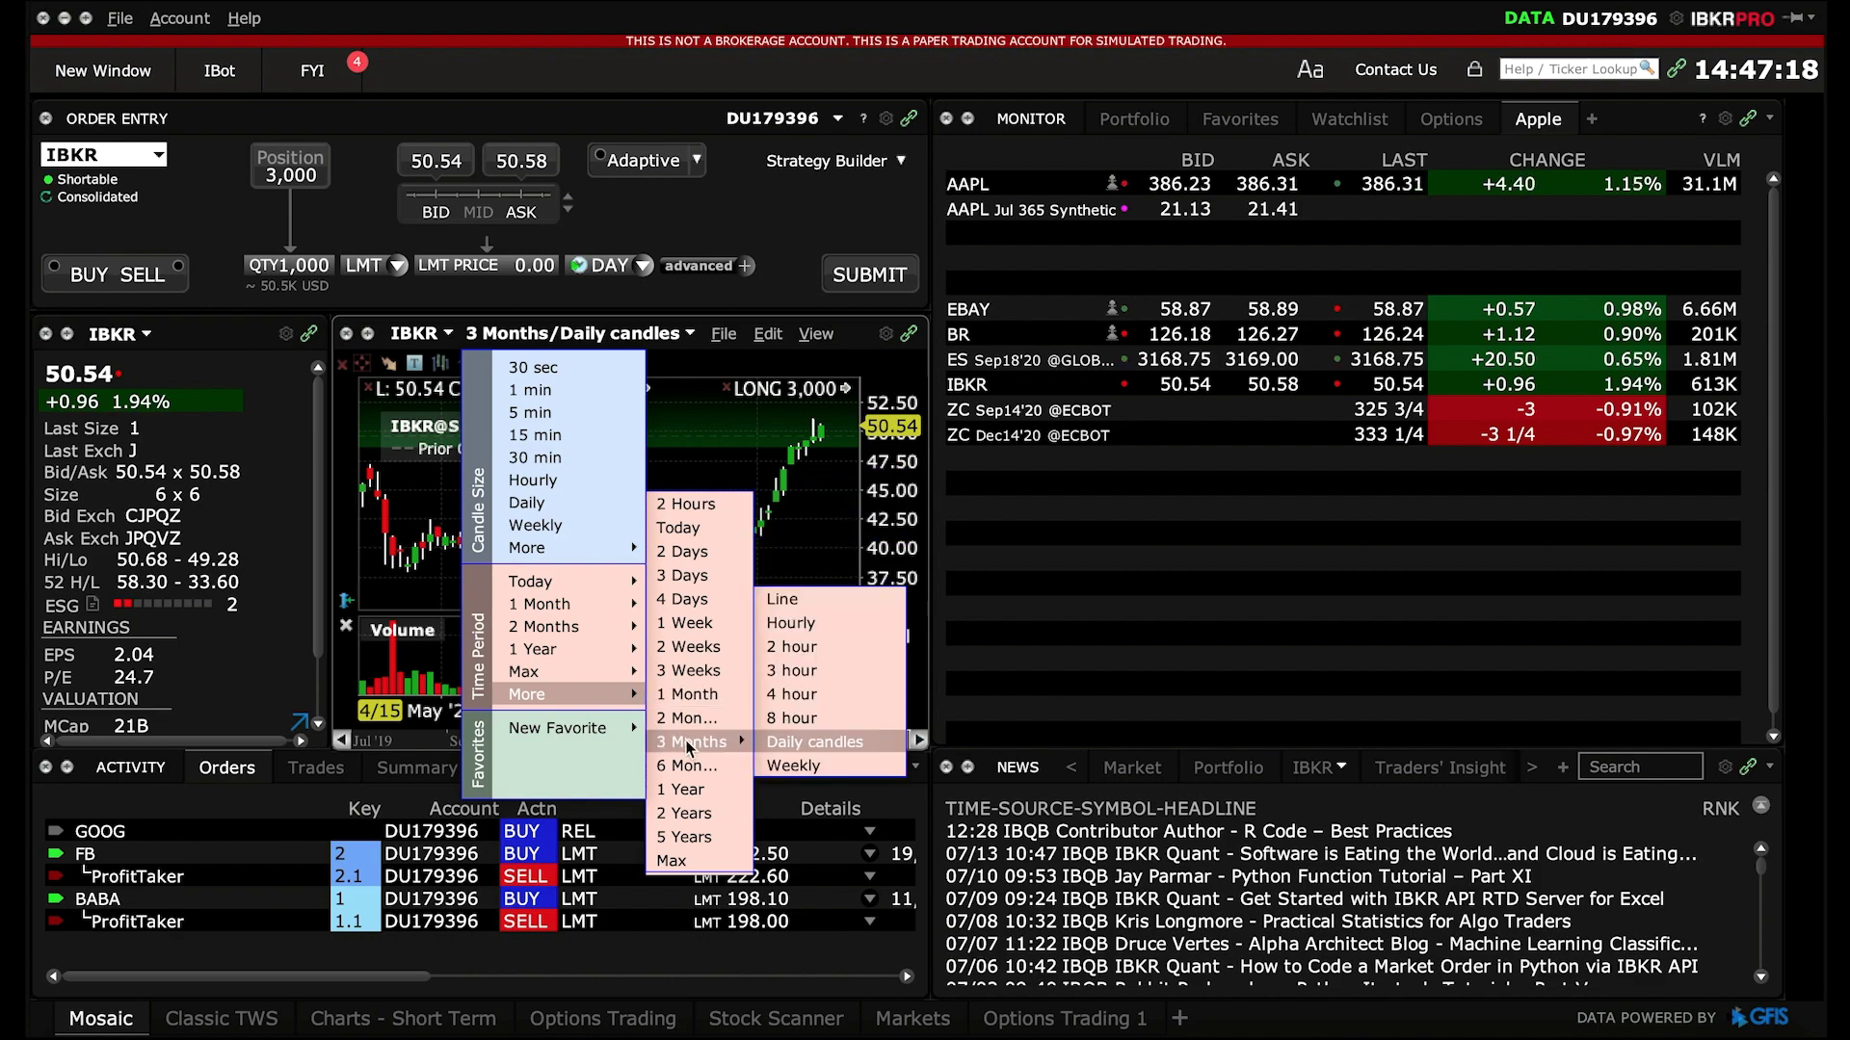
click(778, 744)
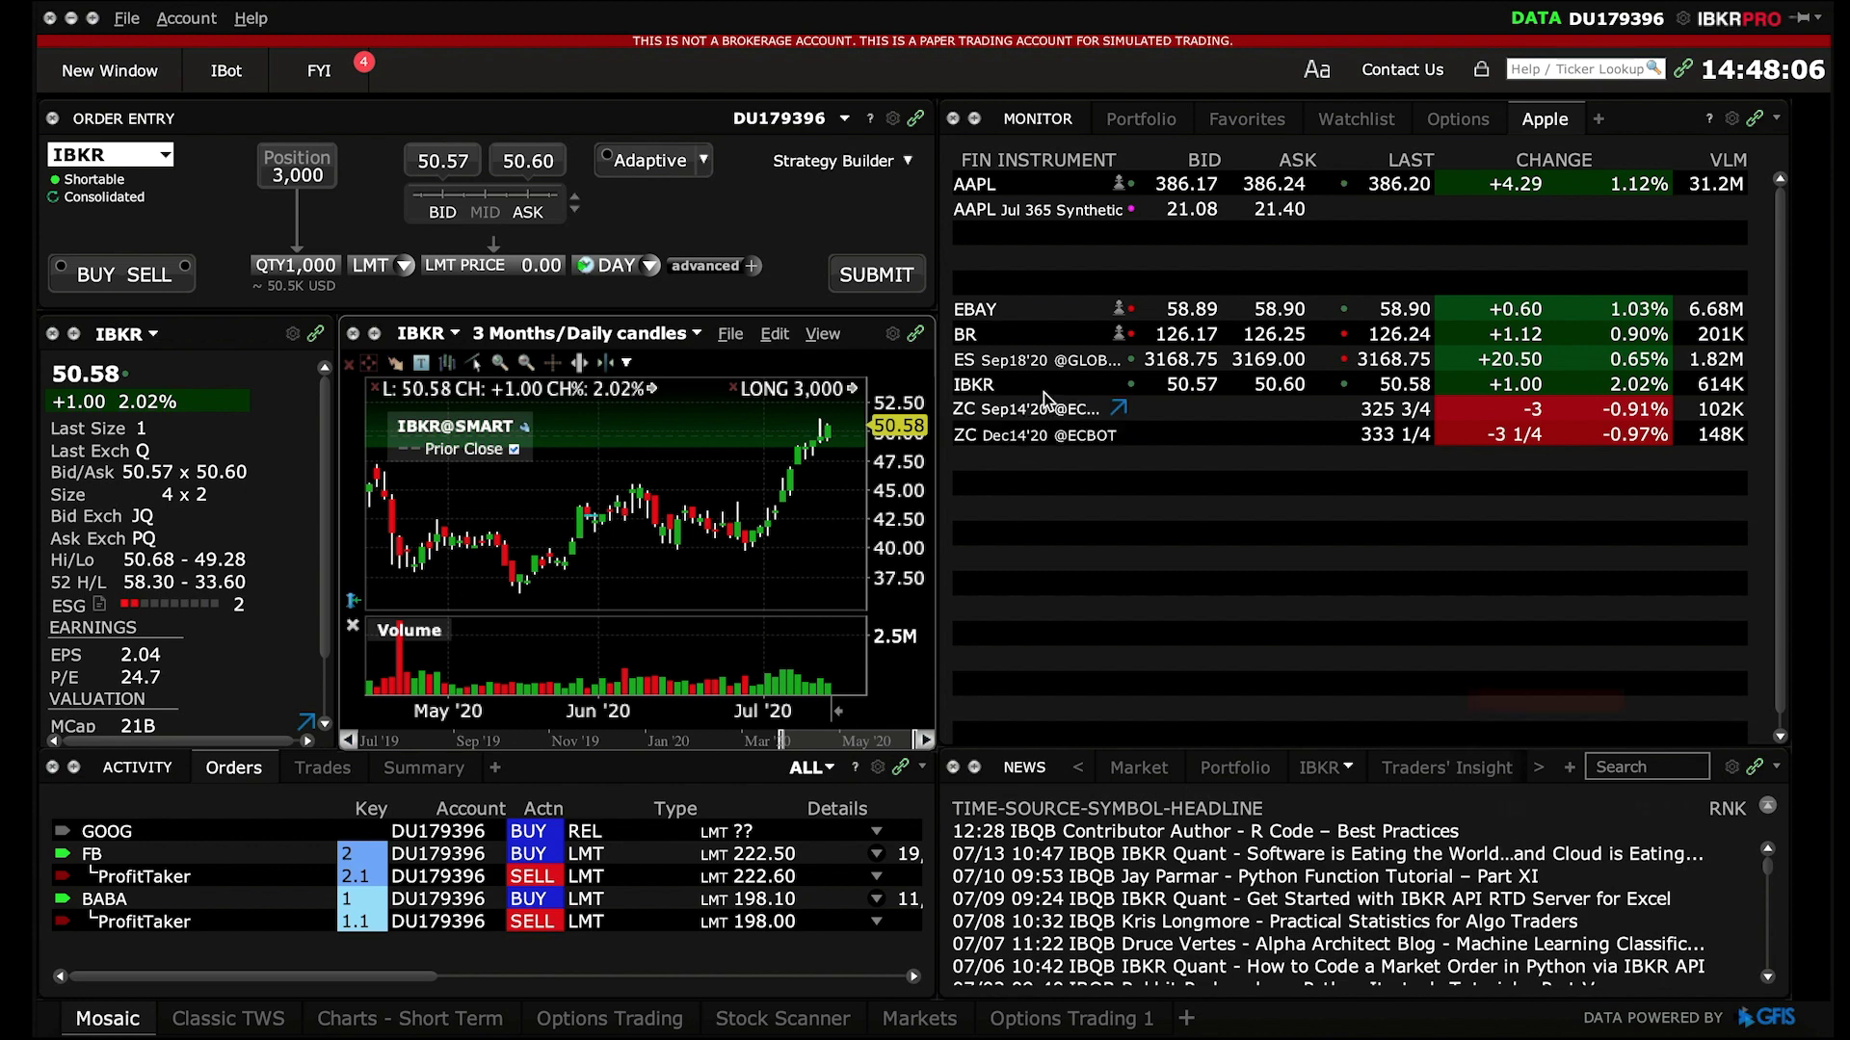
click(1048, 391)
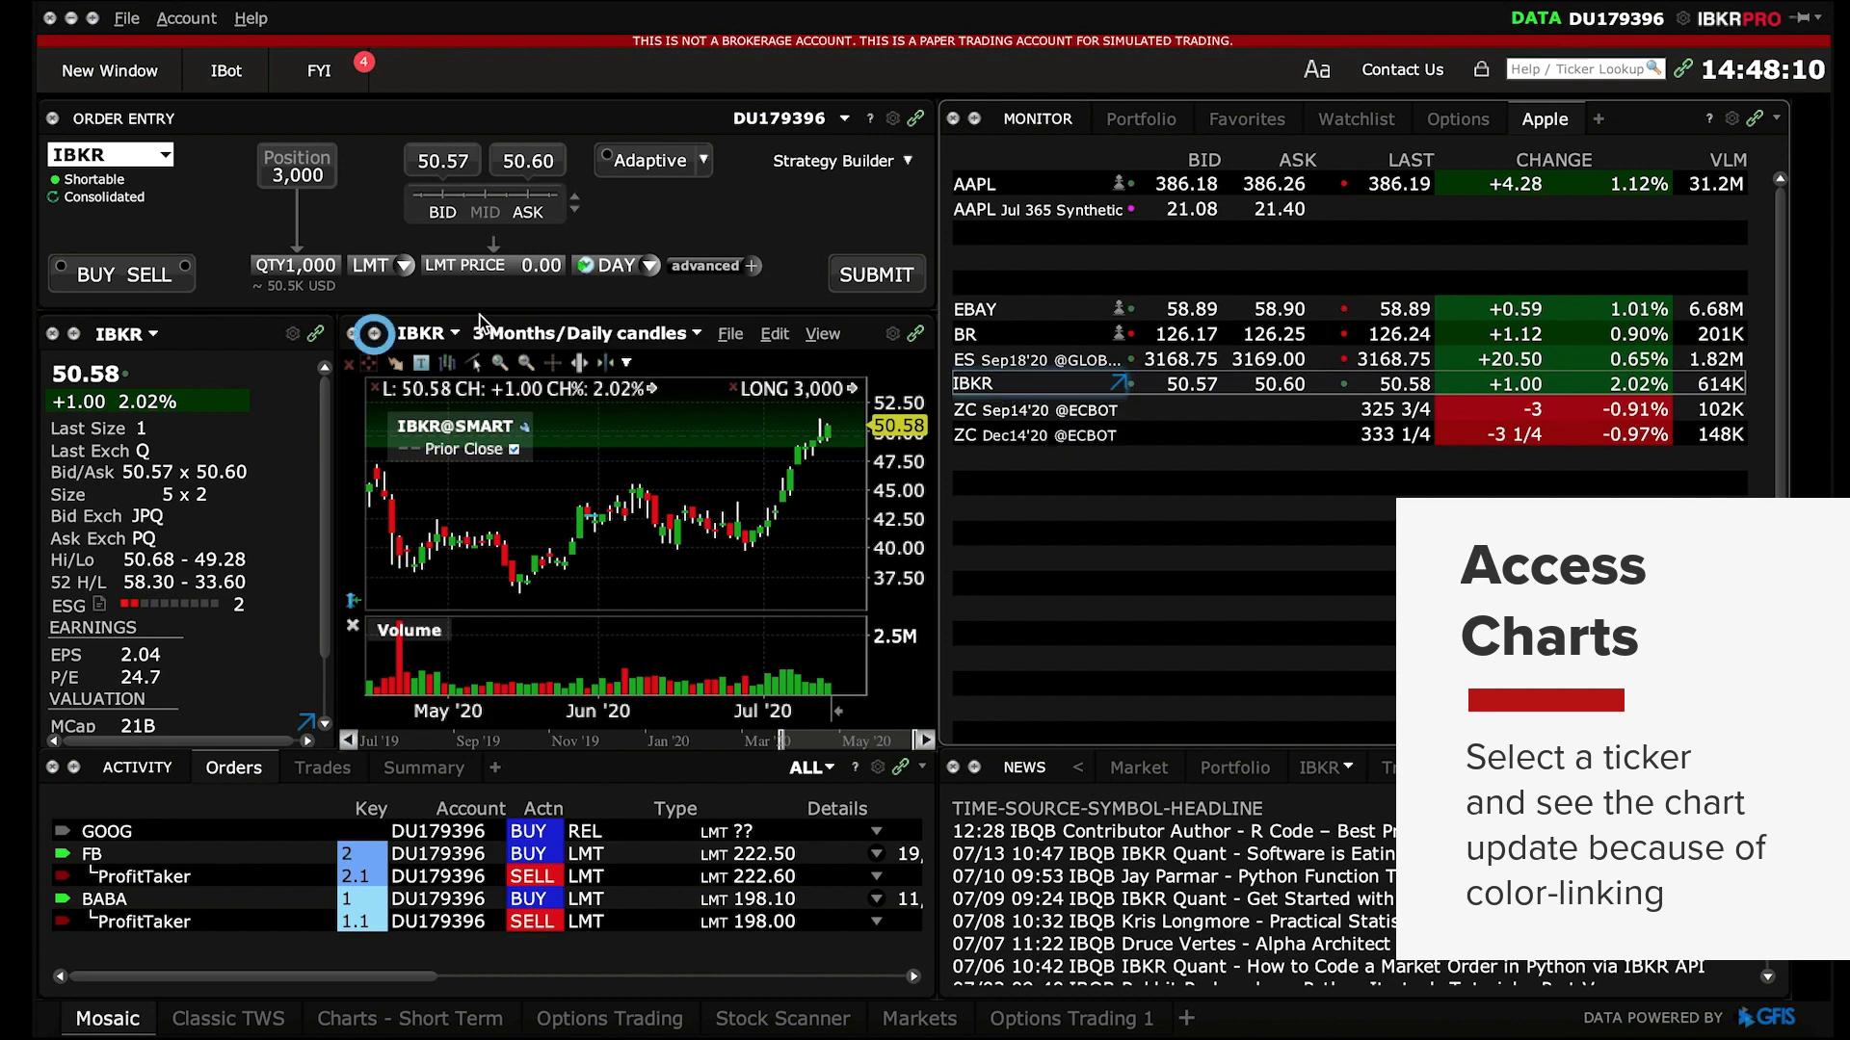
click(376, 334)
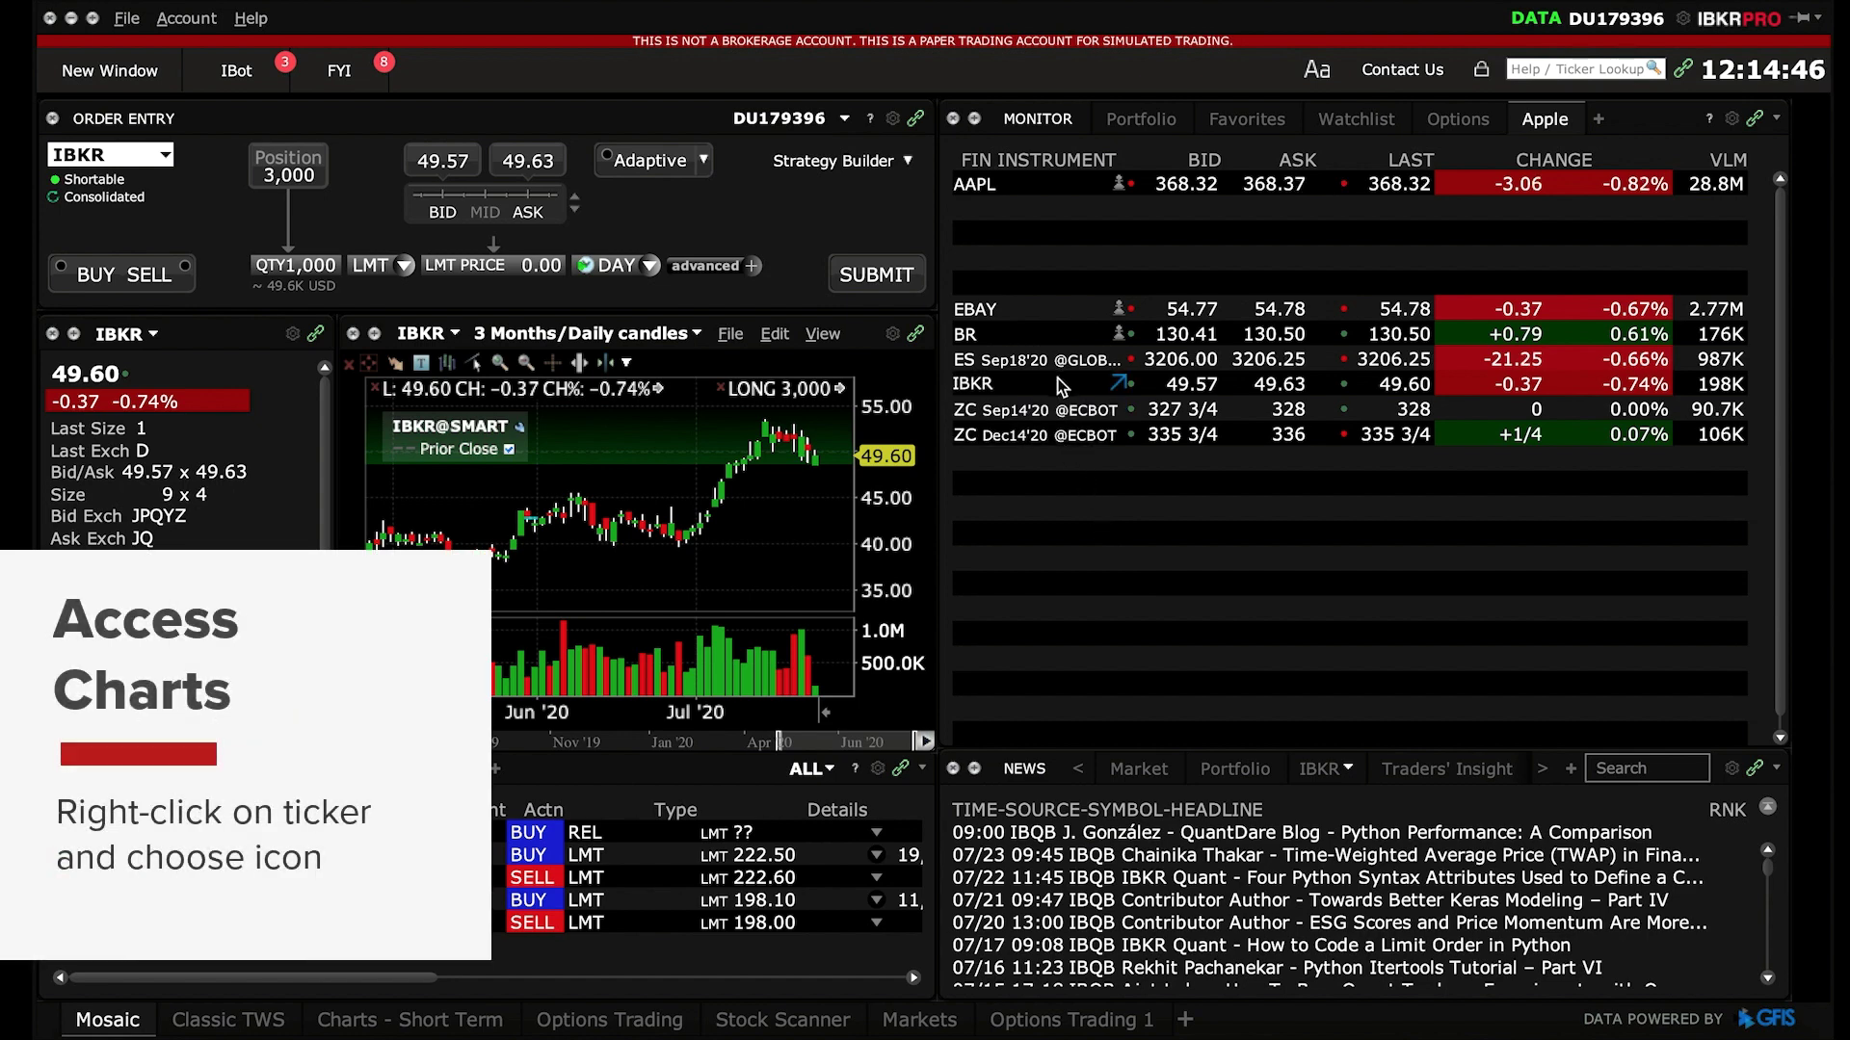
Open a new IBKR chart window from its Monitor row via Charts > New Chart.
right_click(1132, 384)
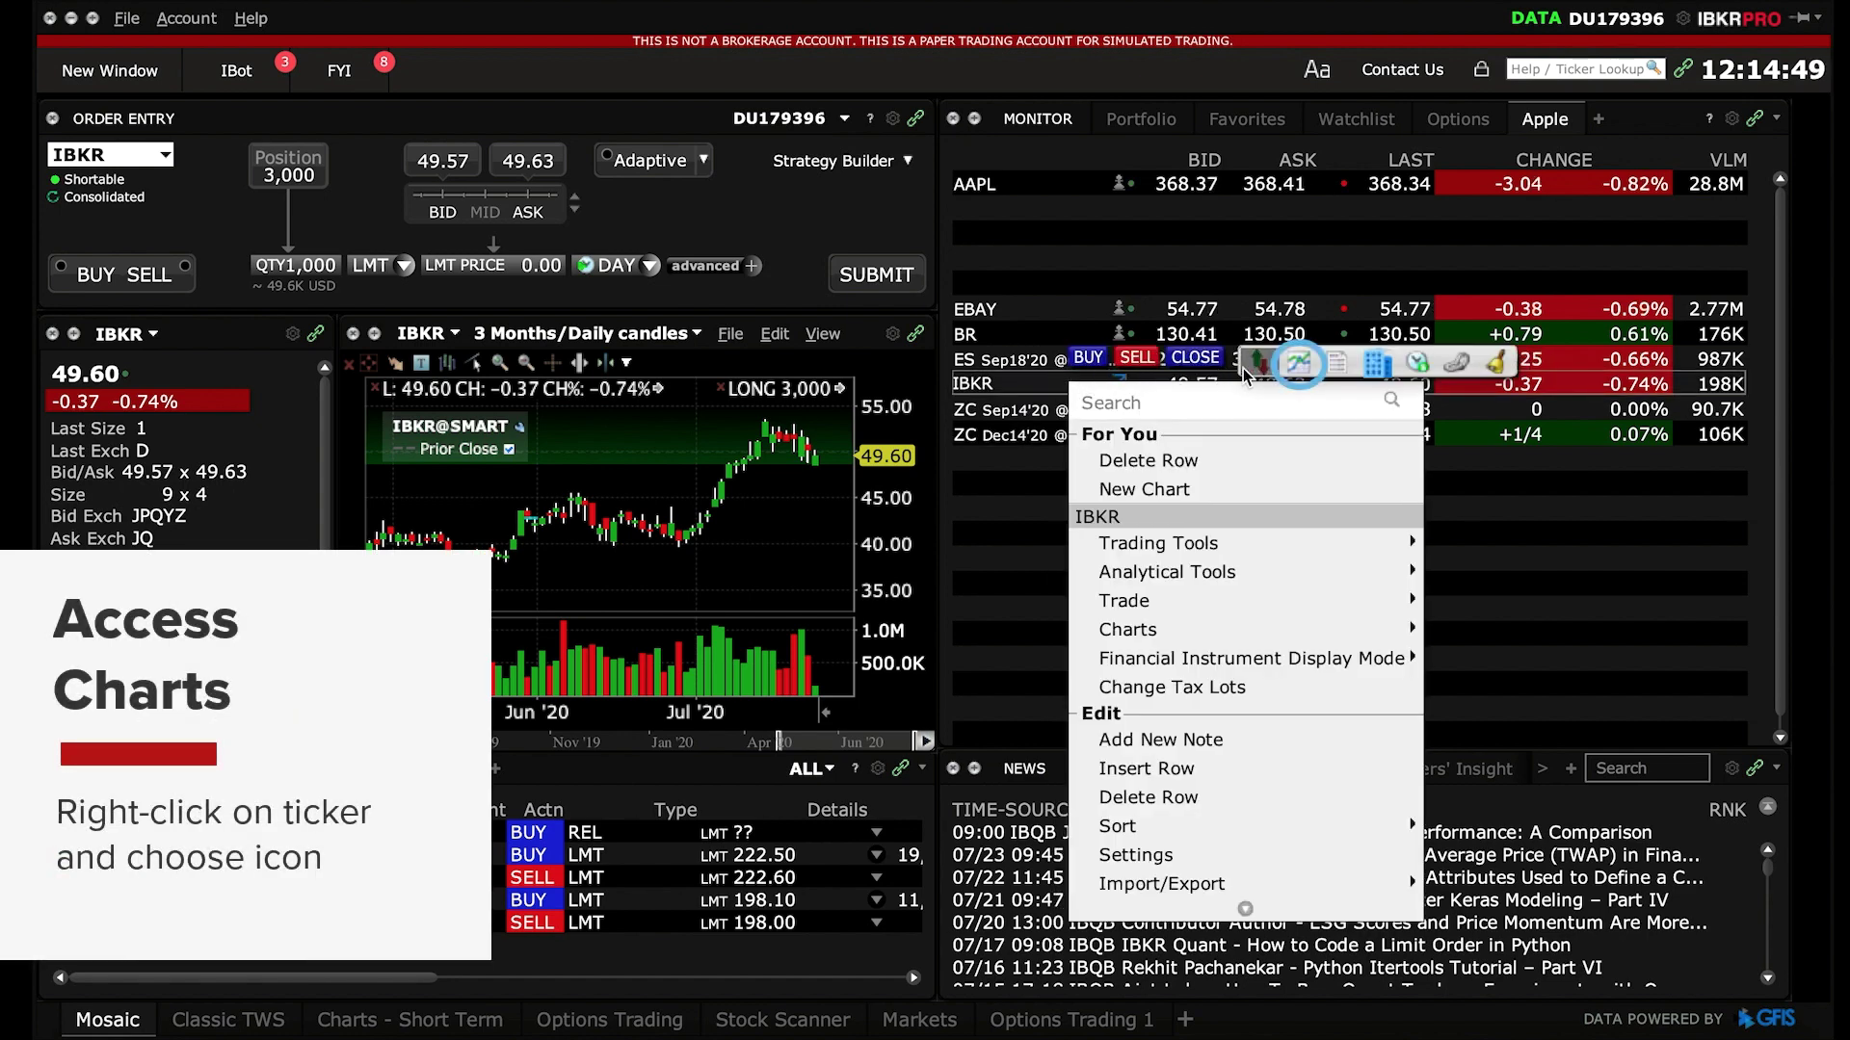
click(1297, 365)
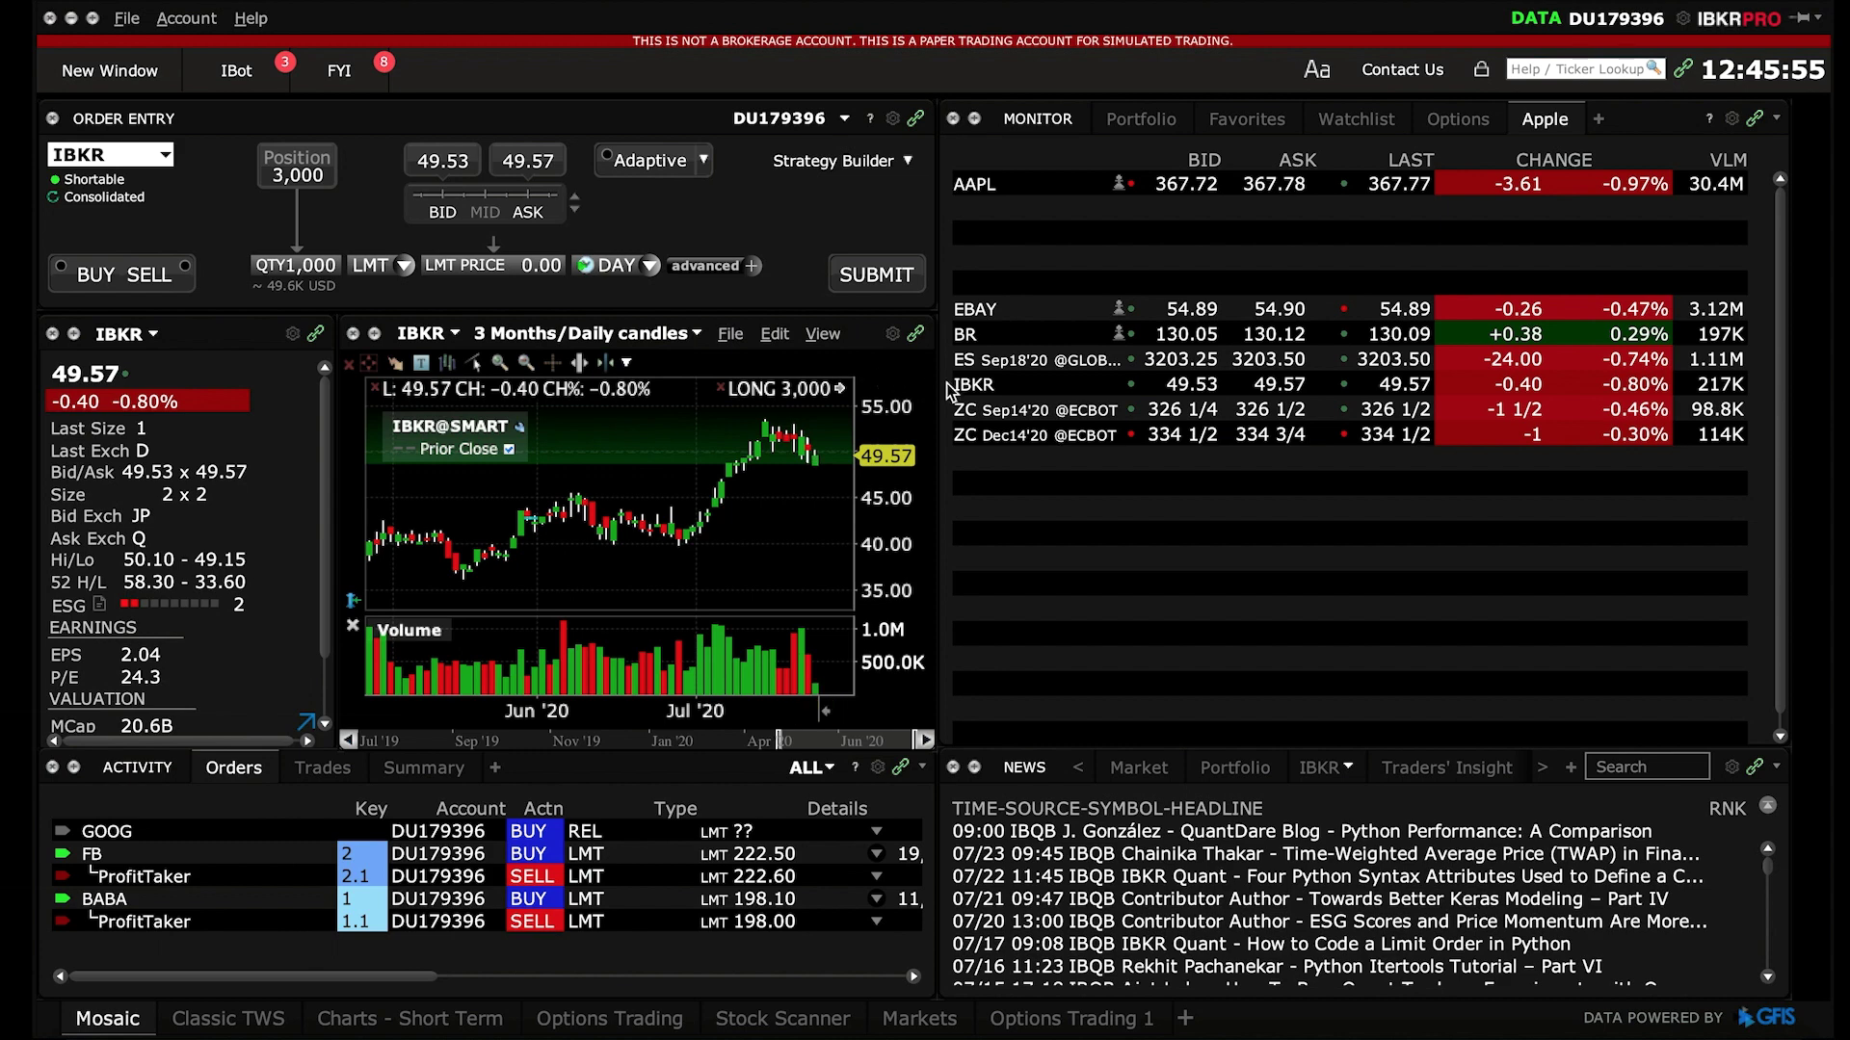
right_click(983, 385)
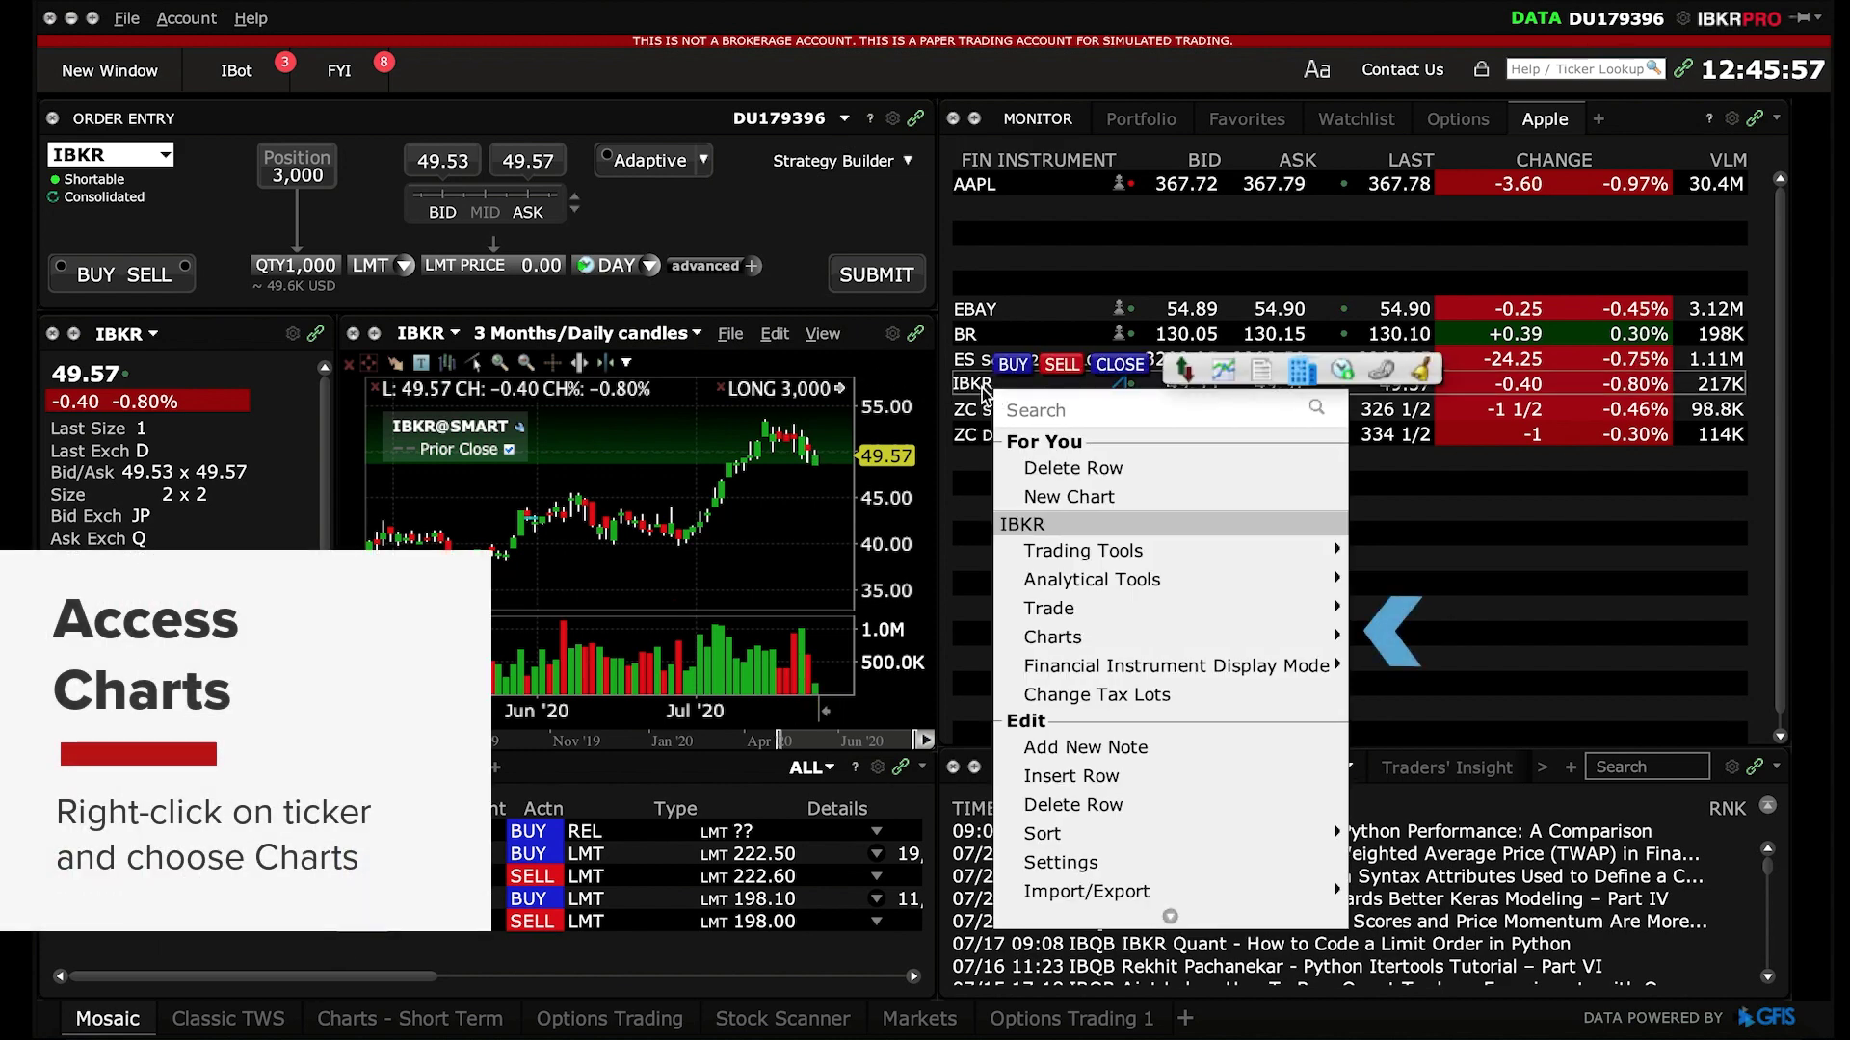
mouse_move(1059, 636)
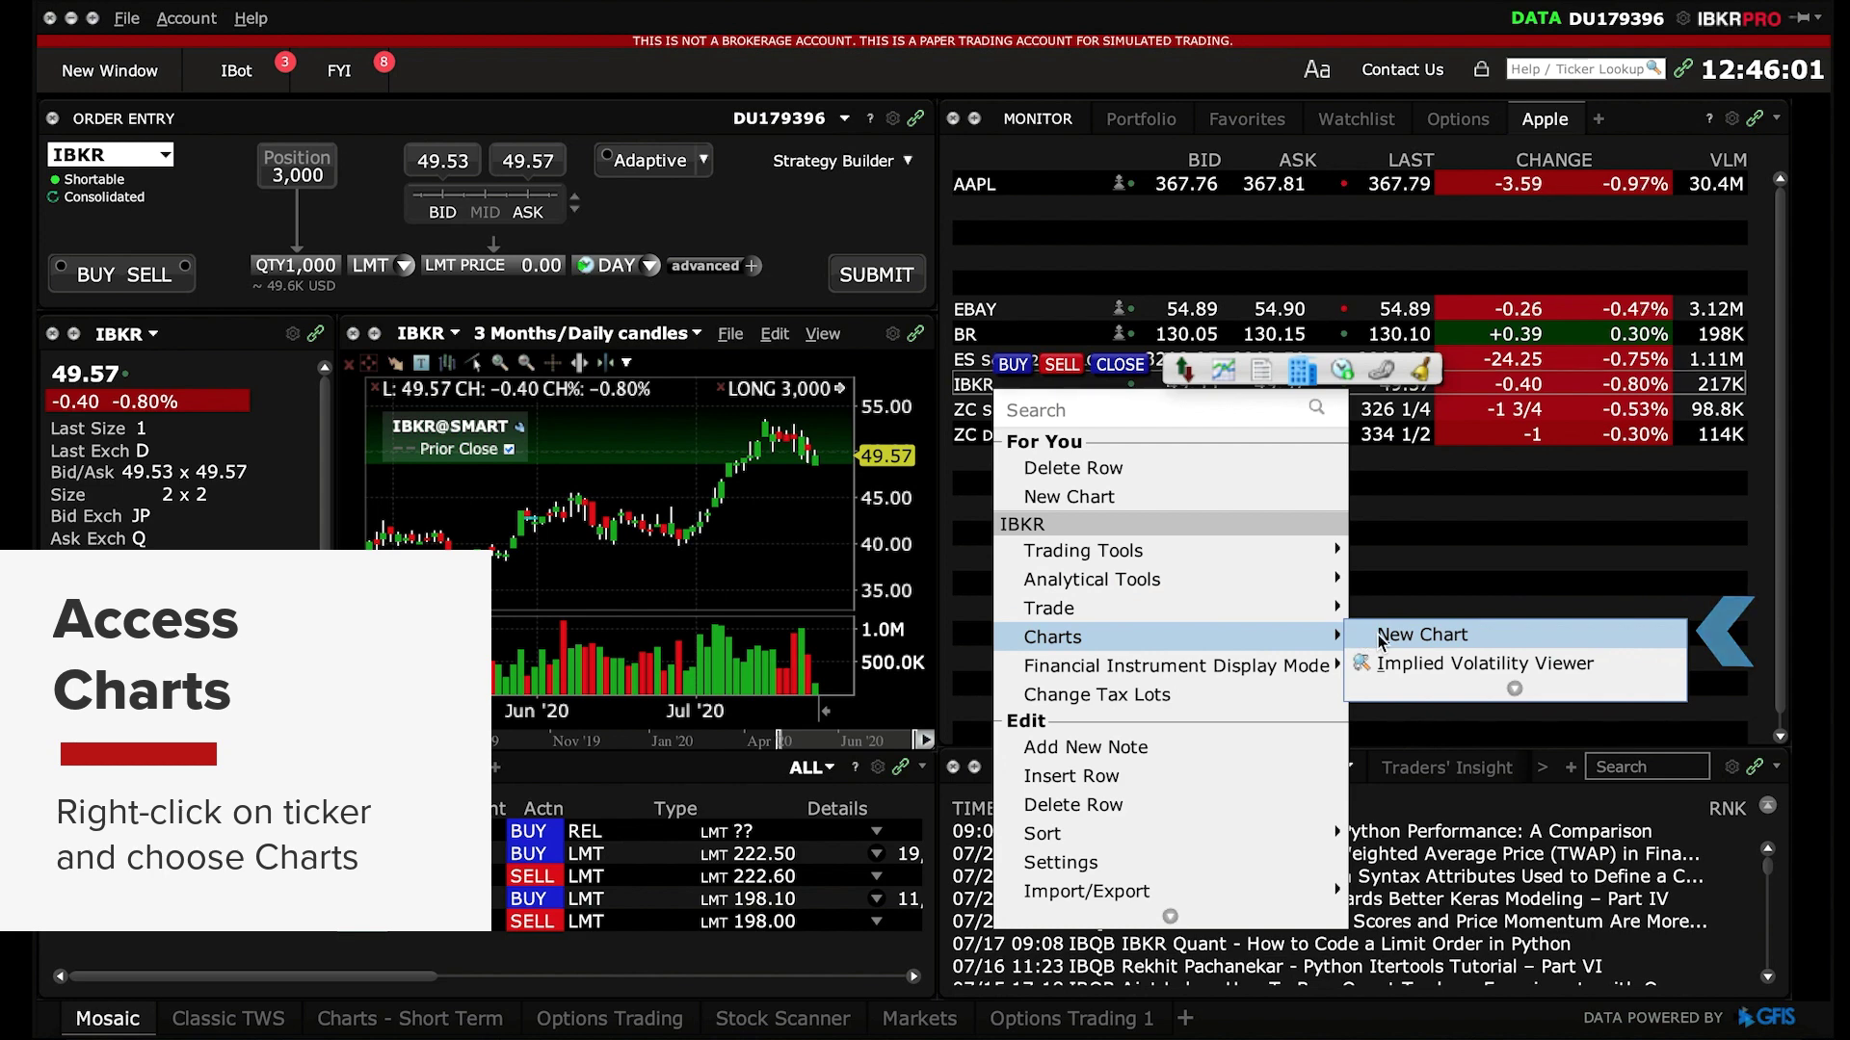
click(1422, 635)
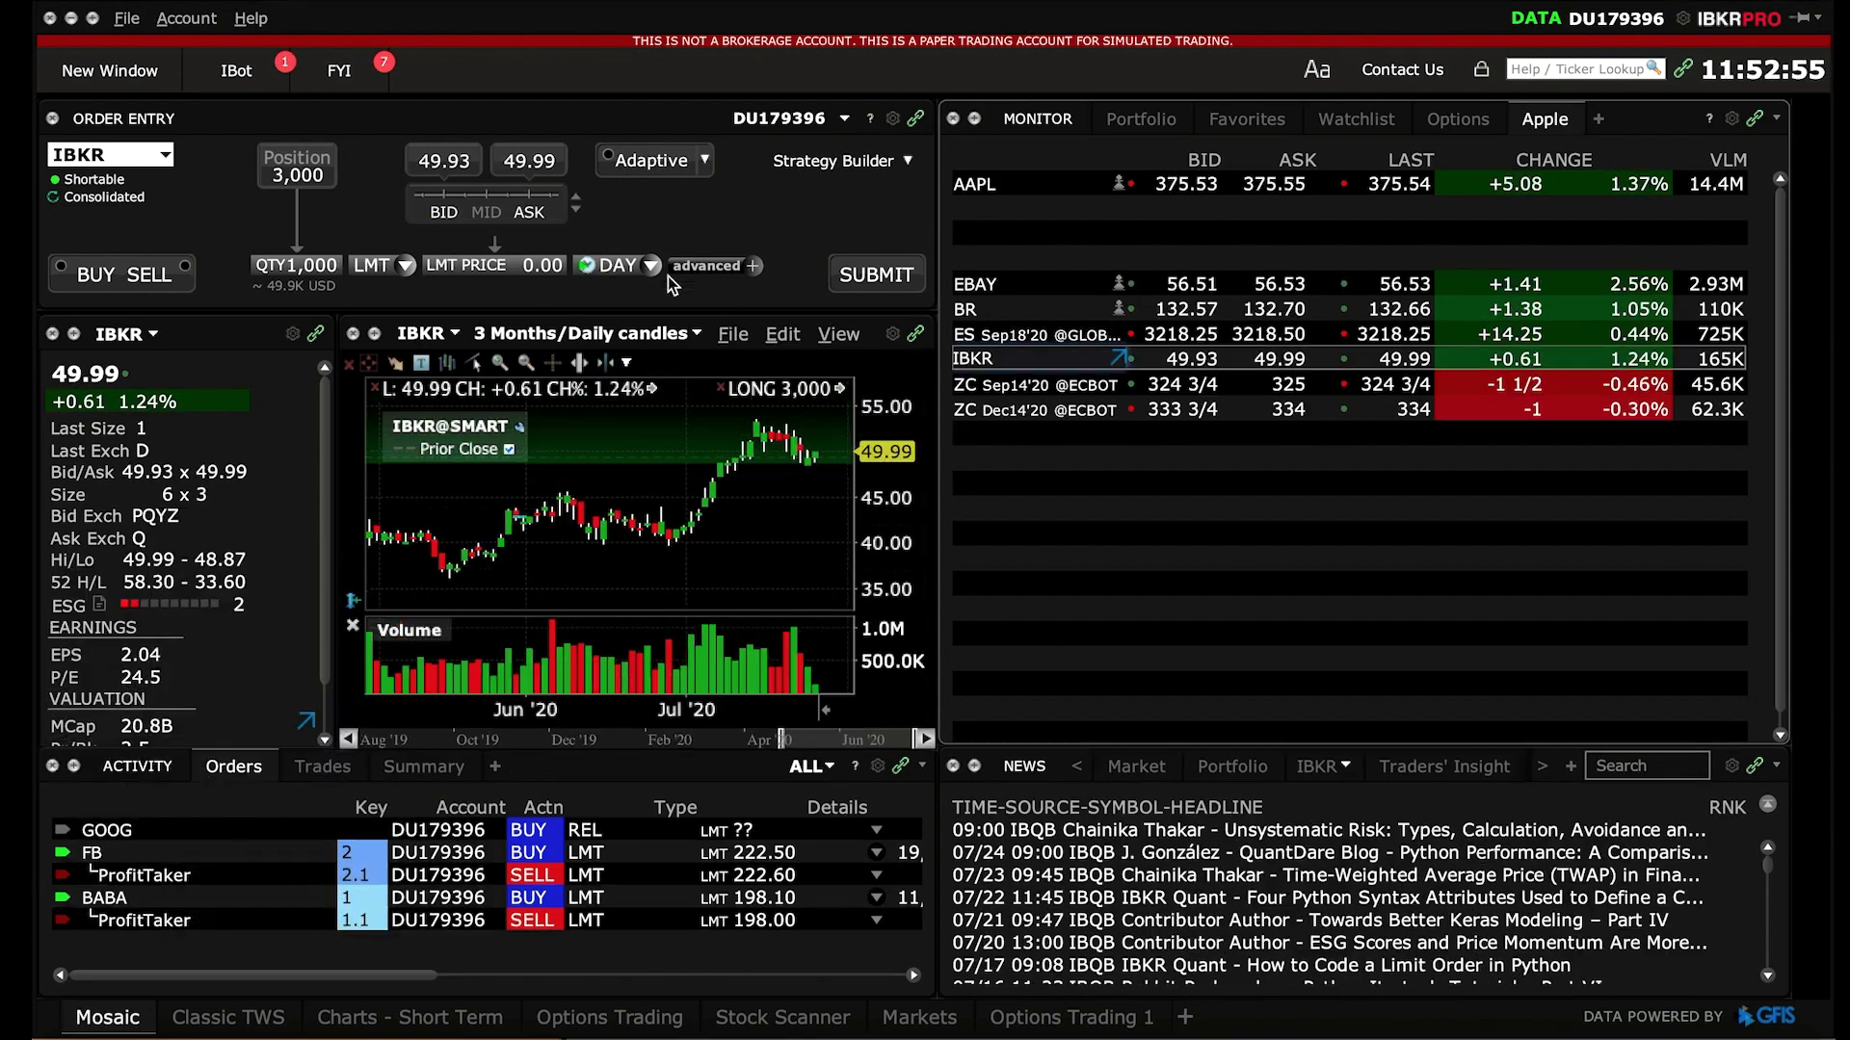
Open a new full-size standalone IBKR chart of 3-month daily candles.
click(155, 83)
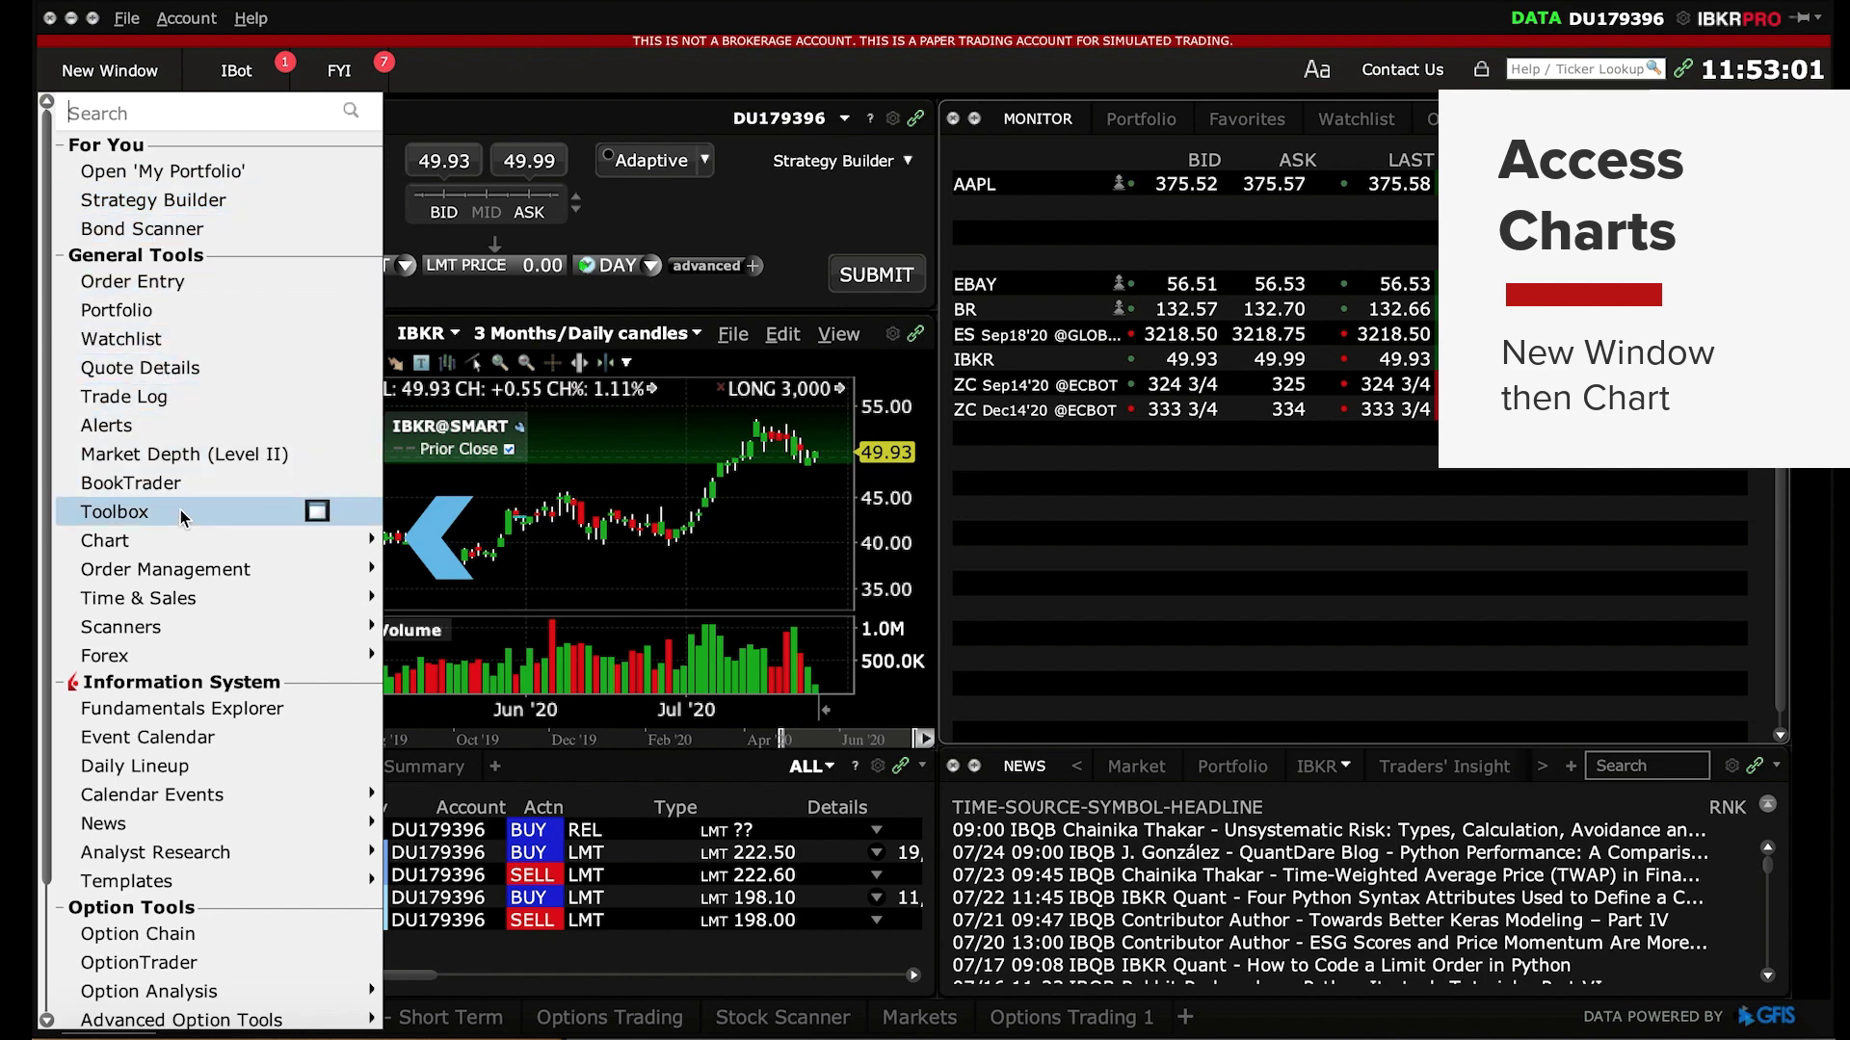
mouse_move(188, 543)
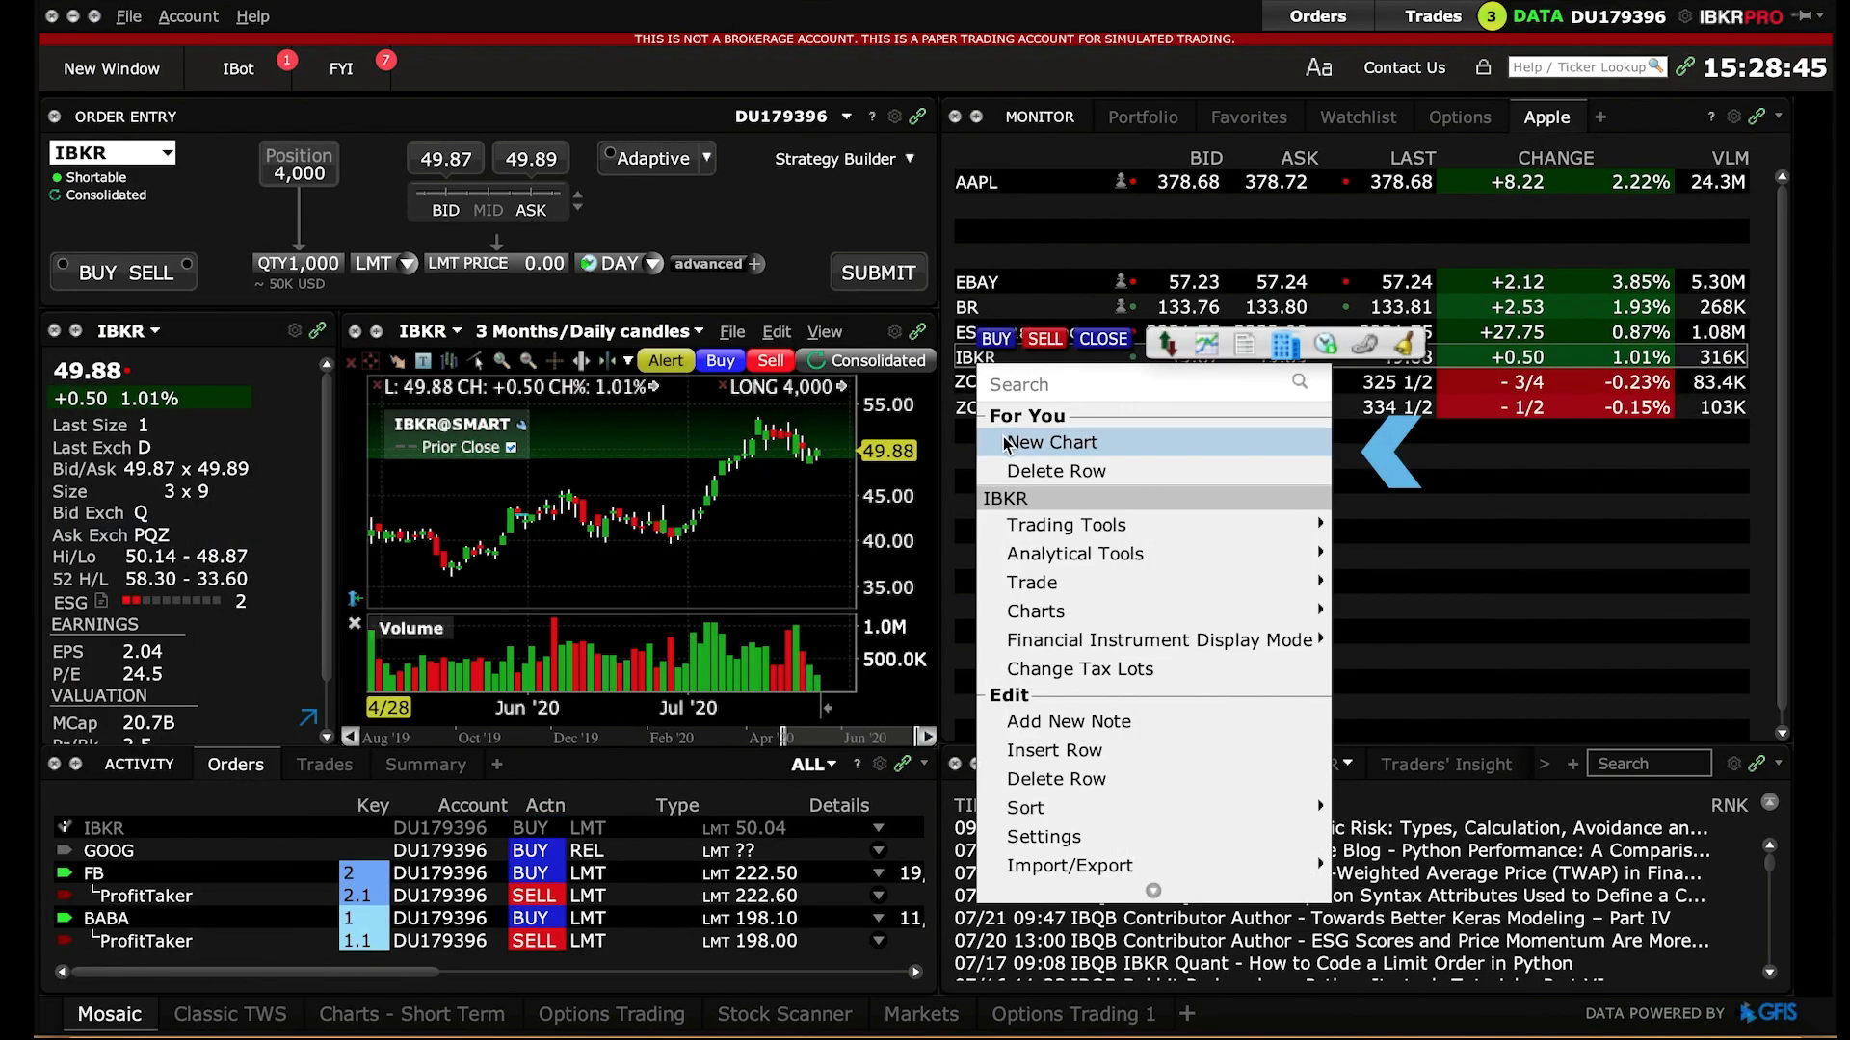
click(1006, 442)
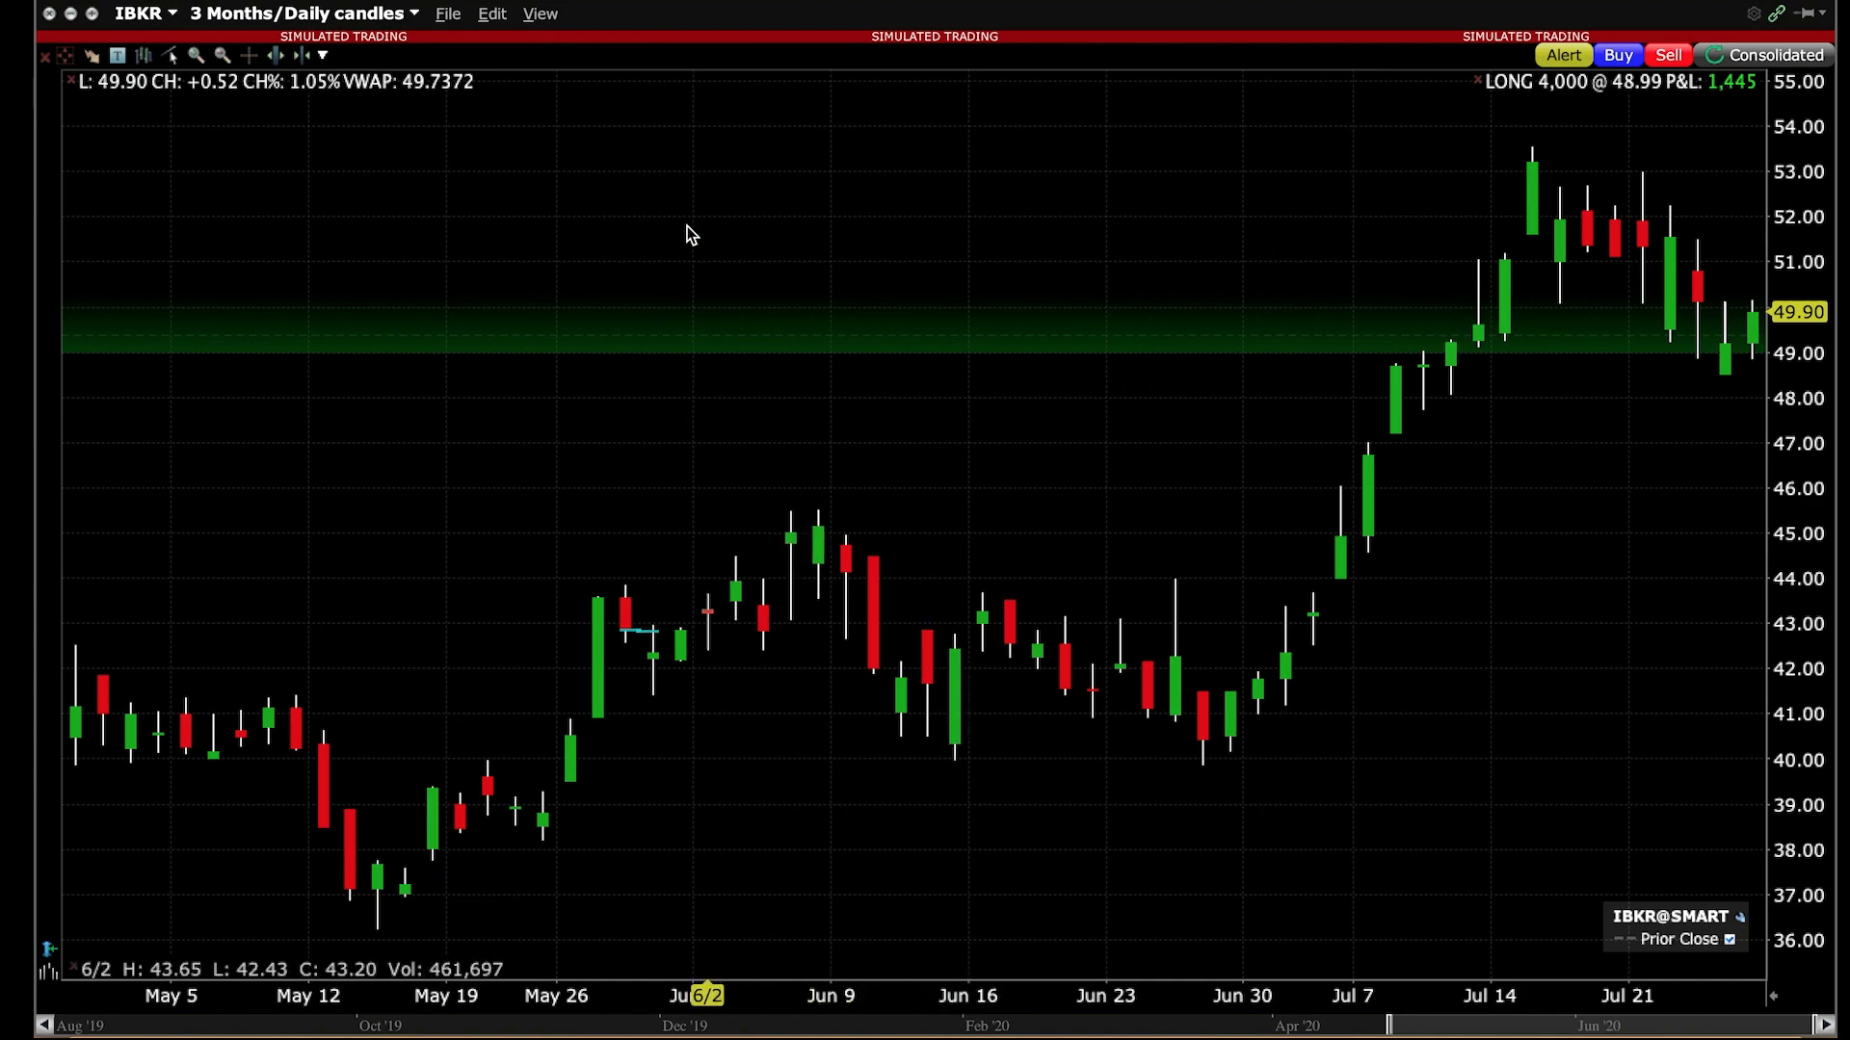
Open Chart Parameters from the IBKR chart's Edit menu.
click(491, 13)
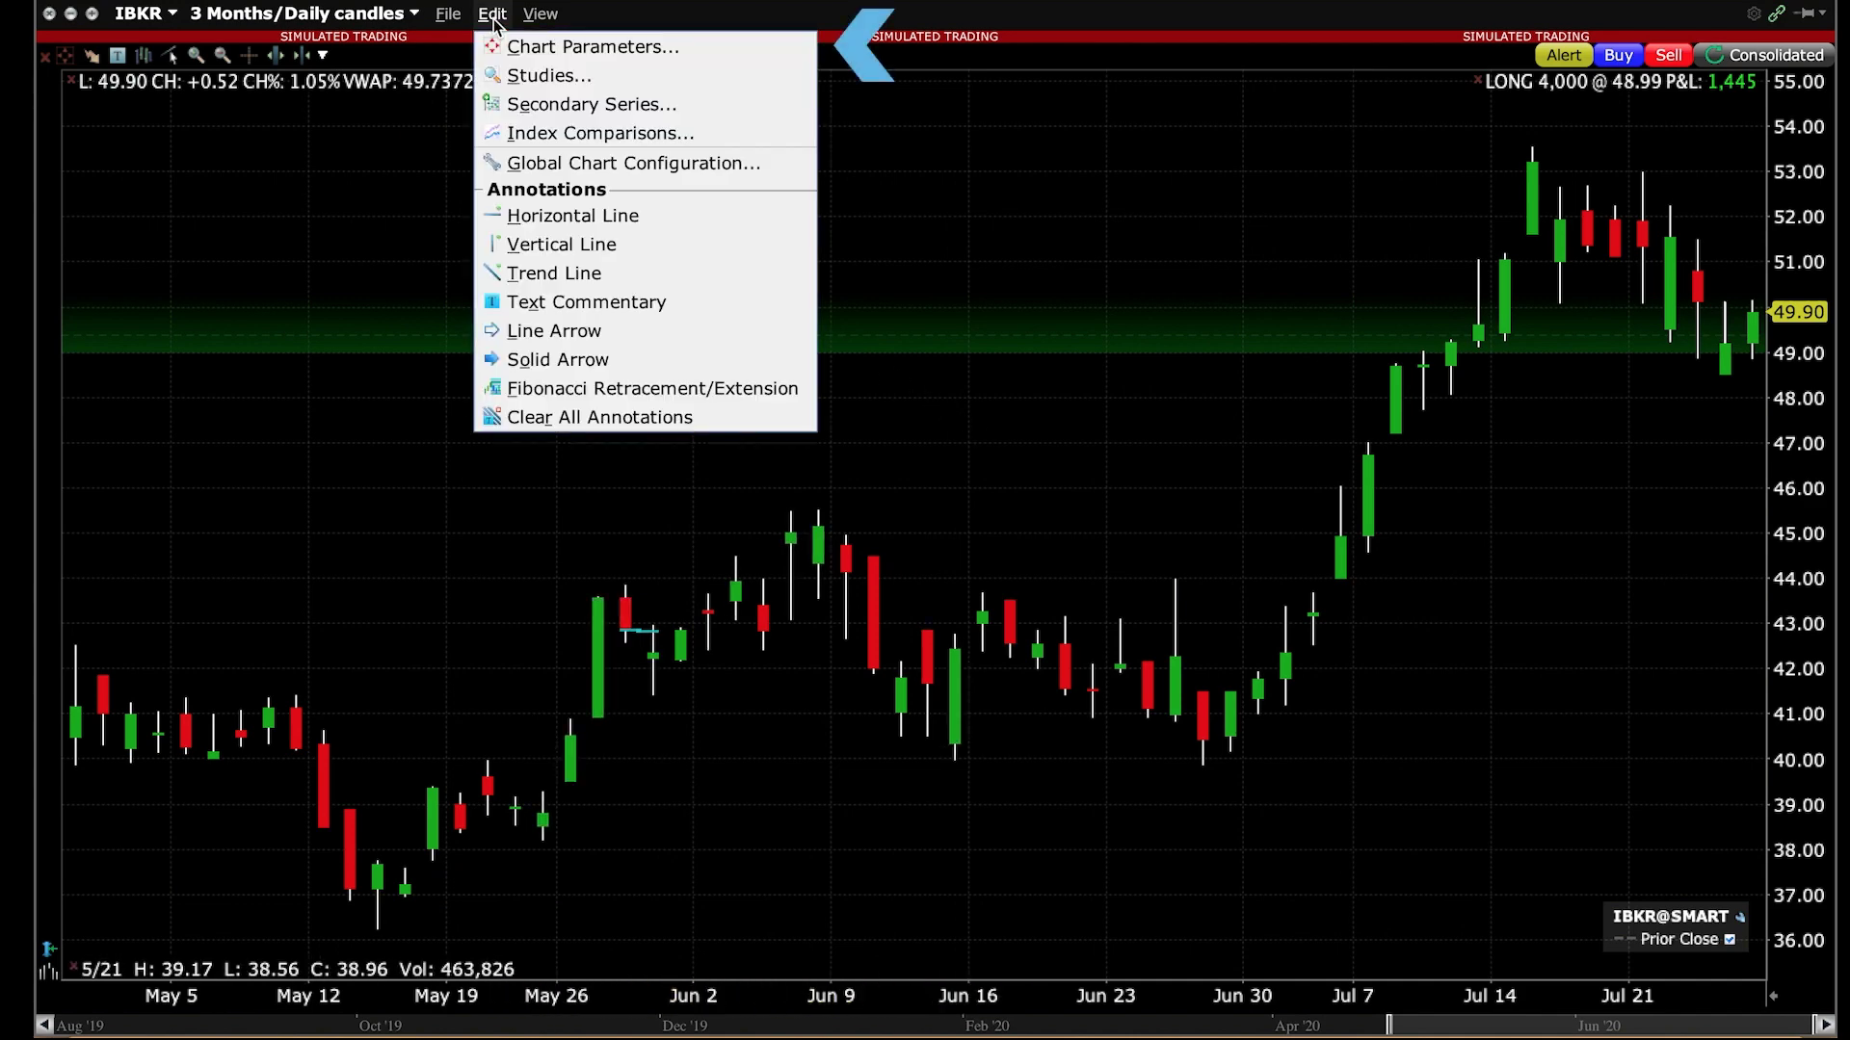
click(500, 48)
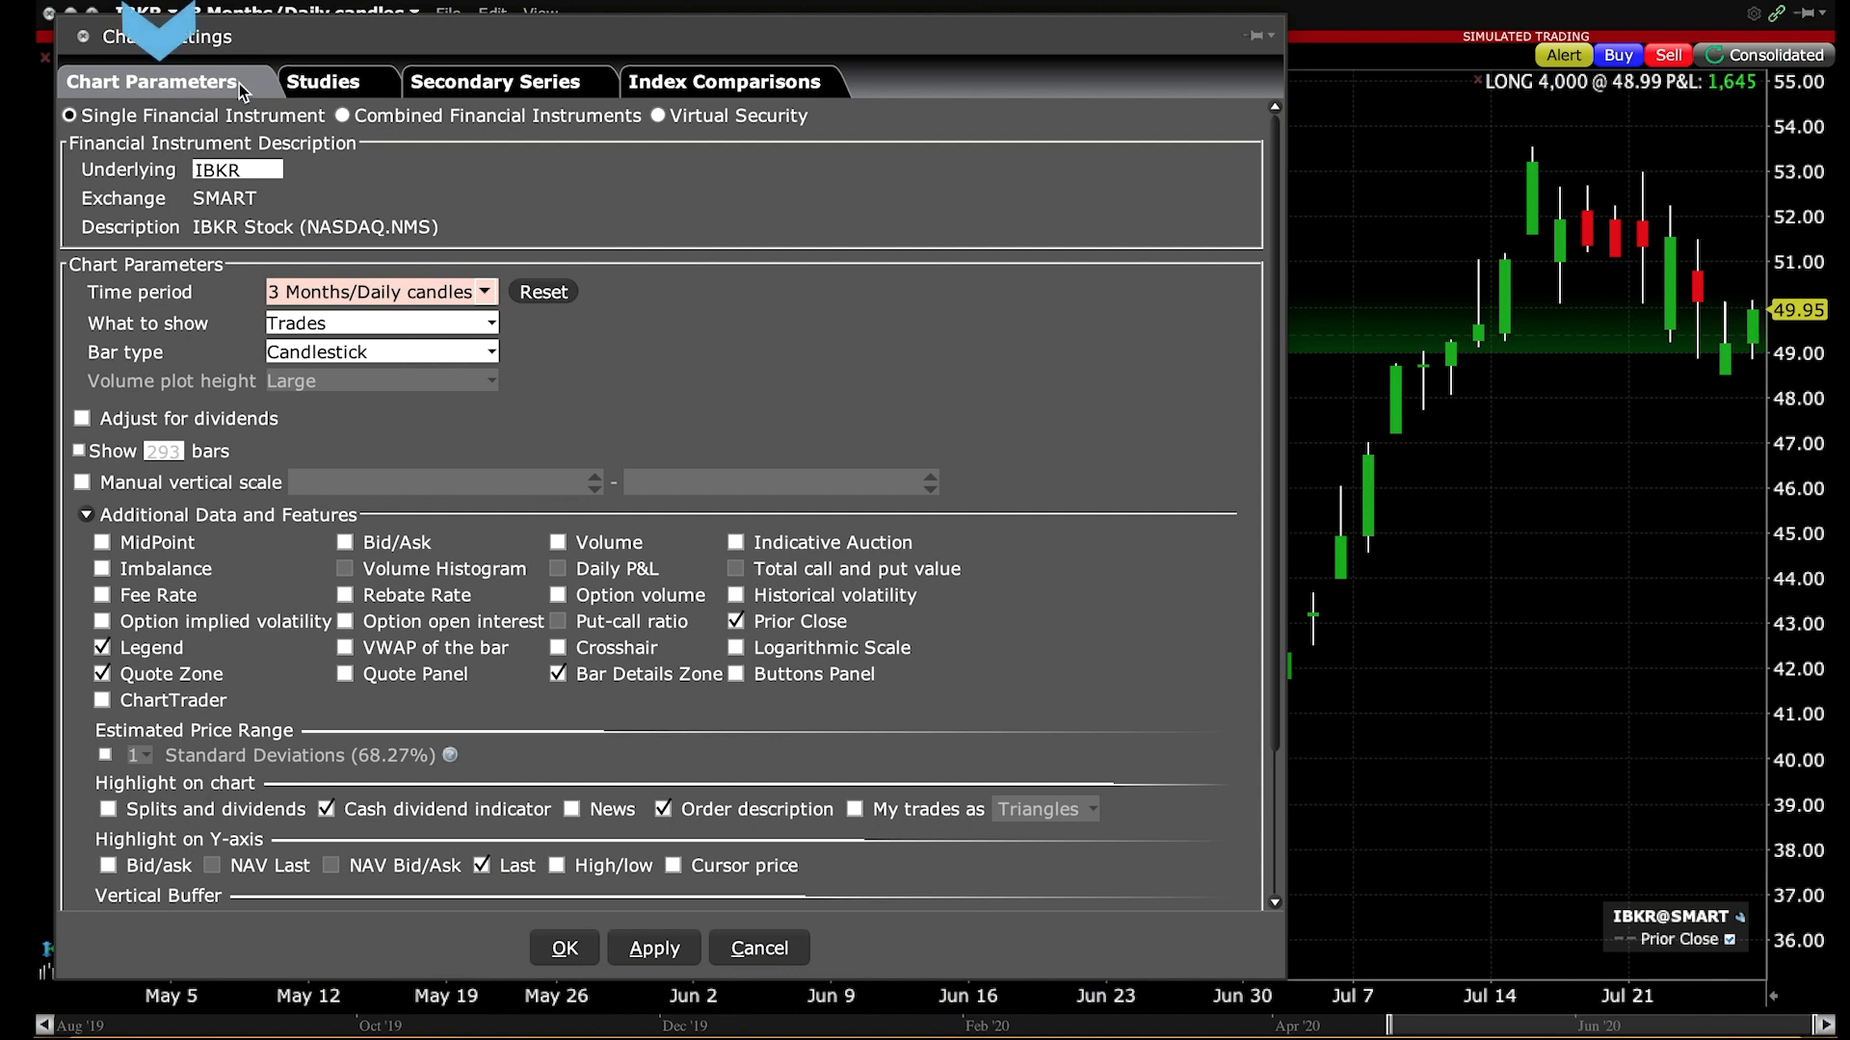
click(378, 85)
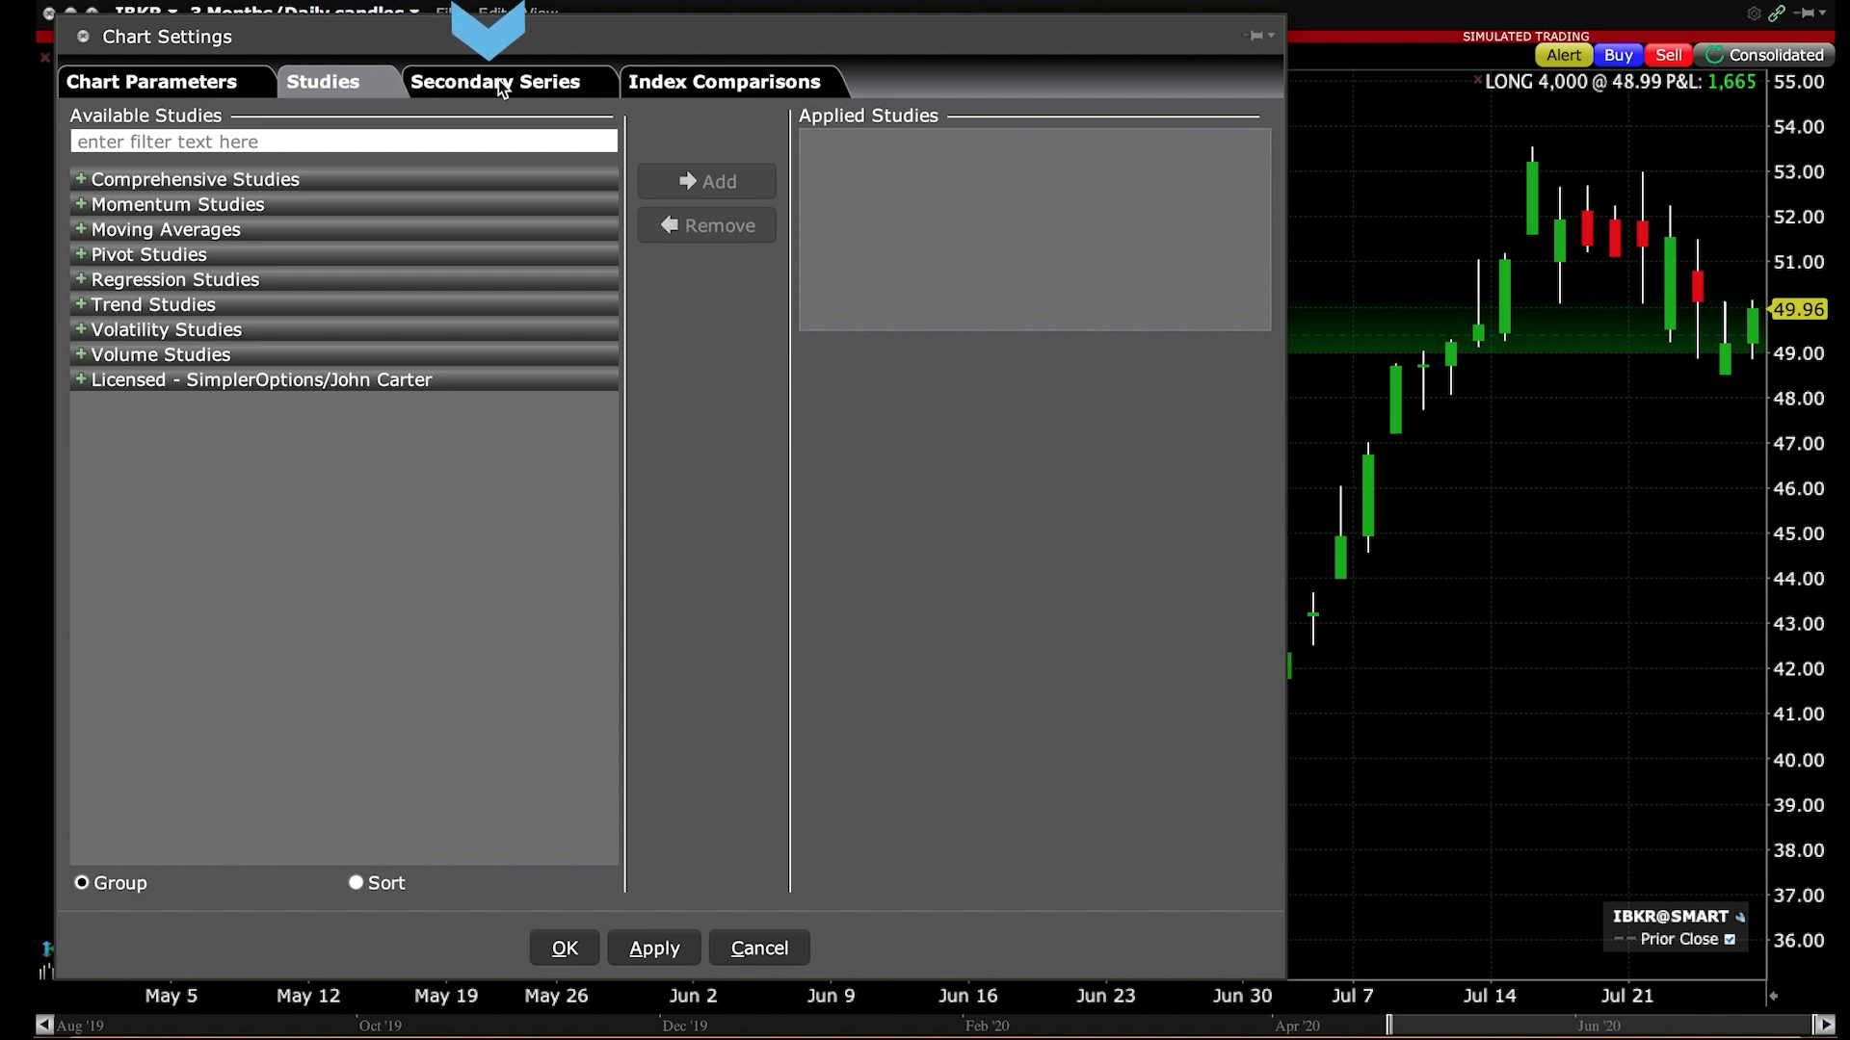
click(591, 88)
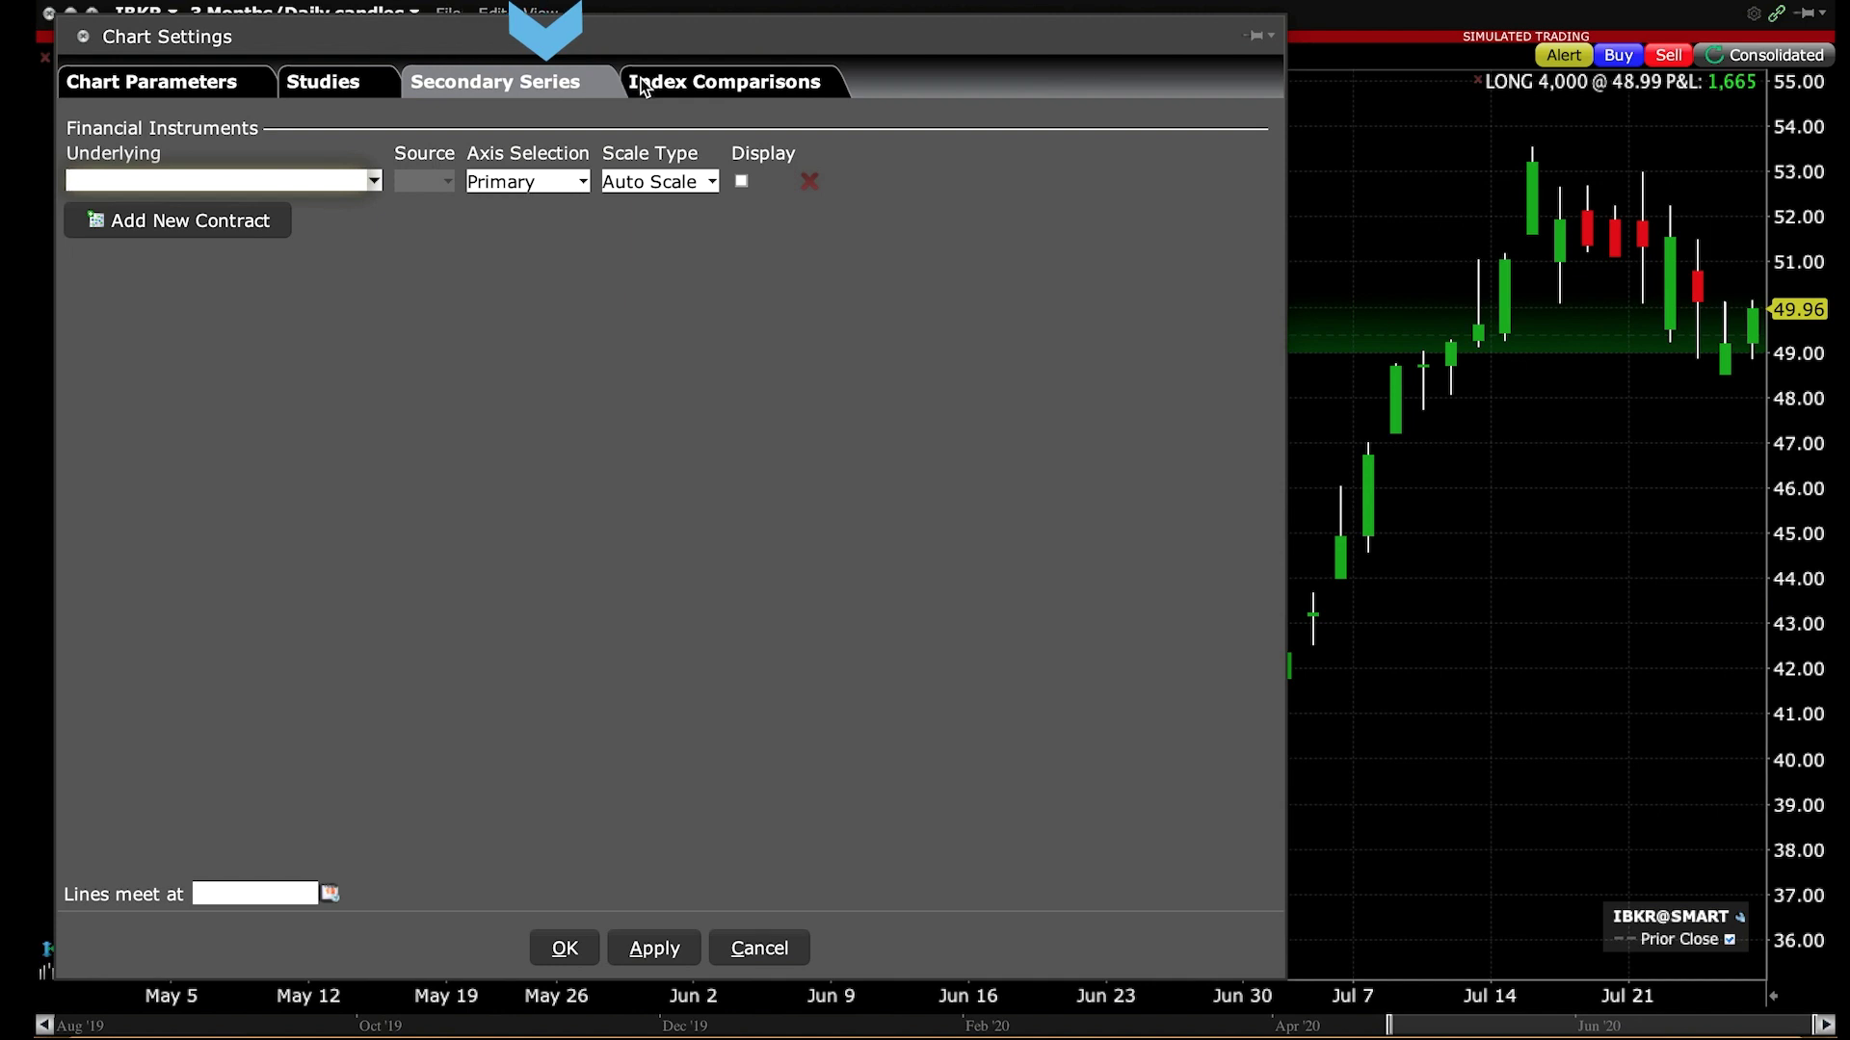
click(834, 89)
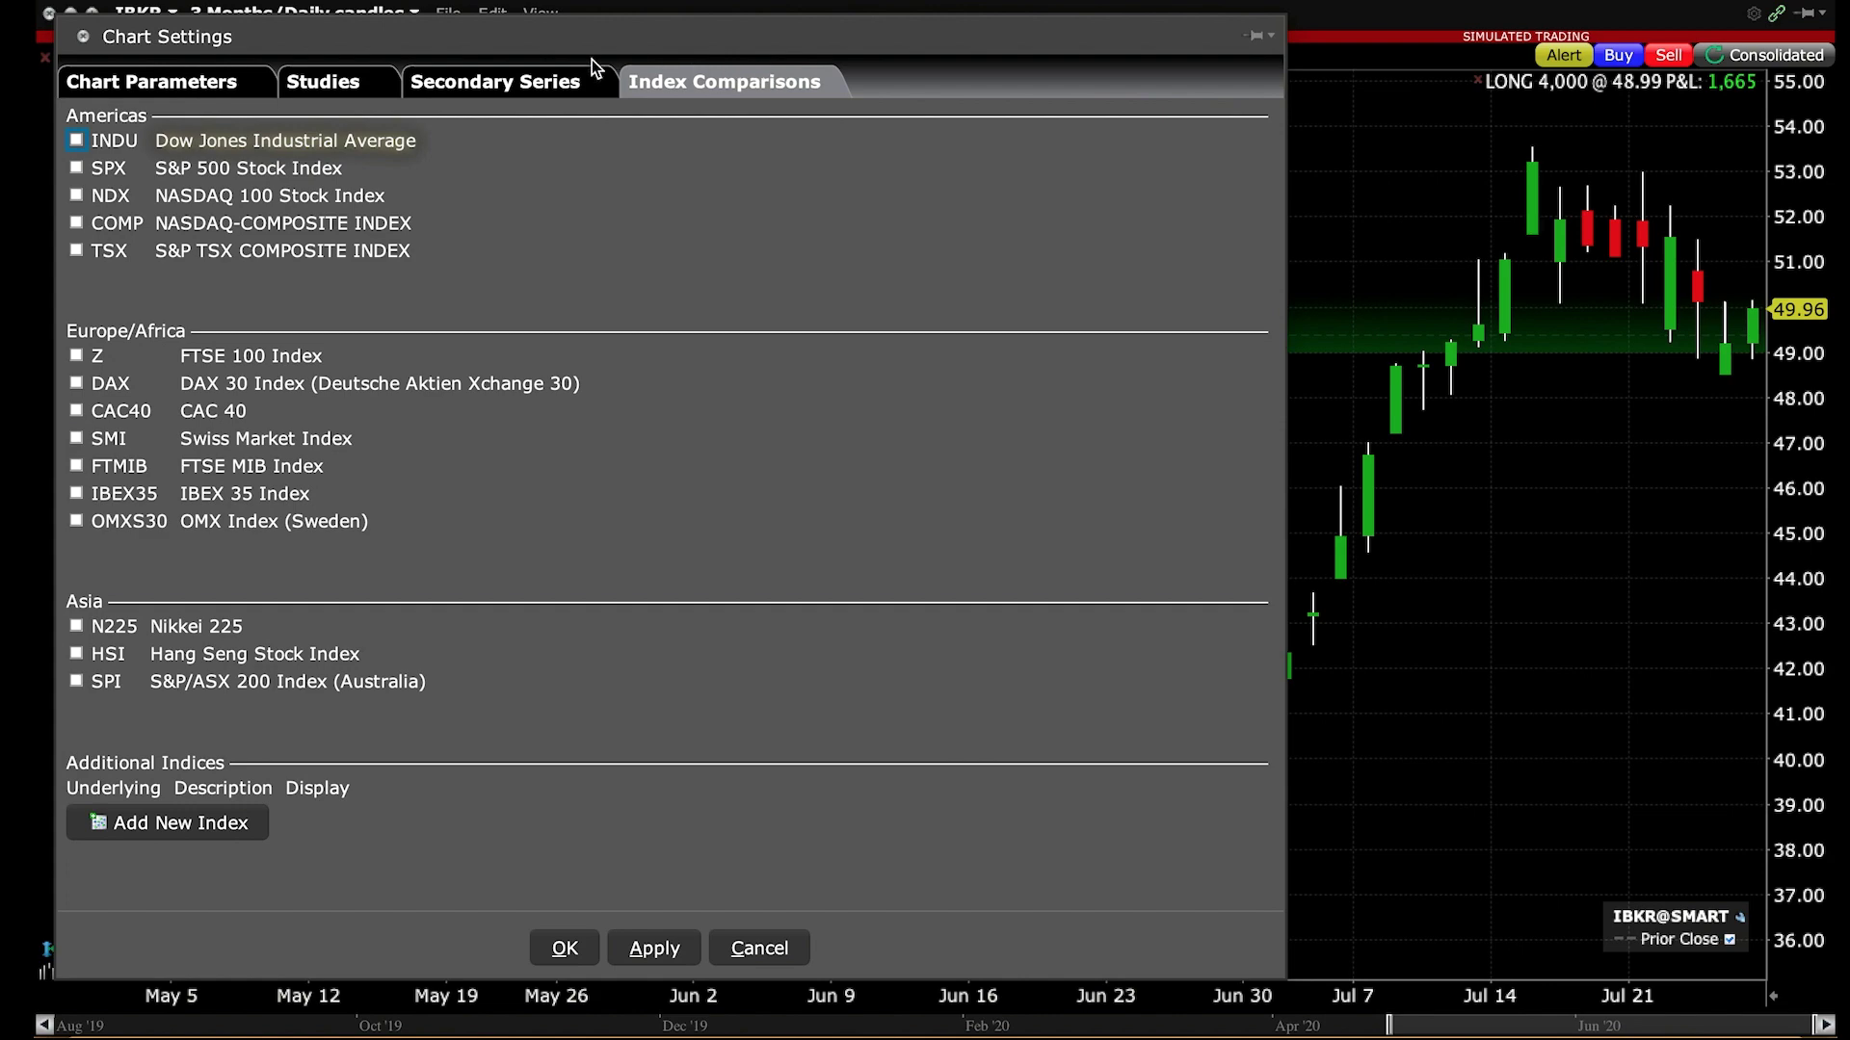
click(173, 82)
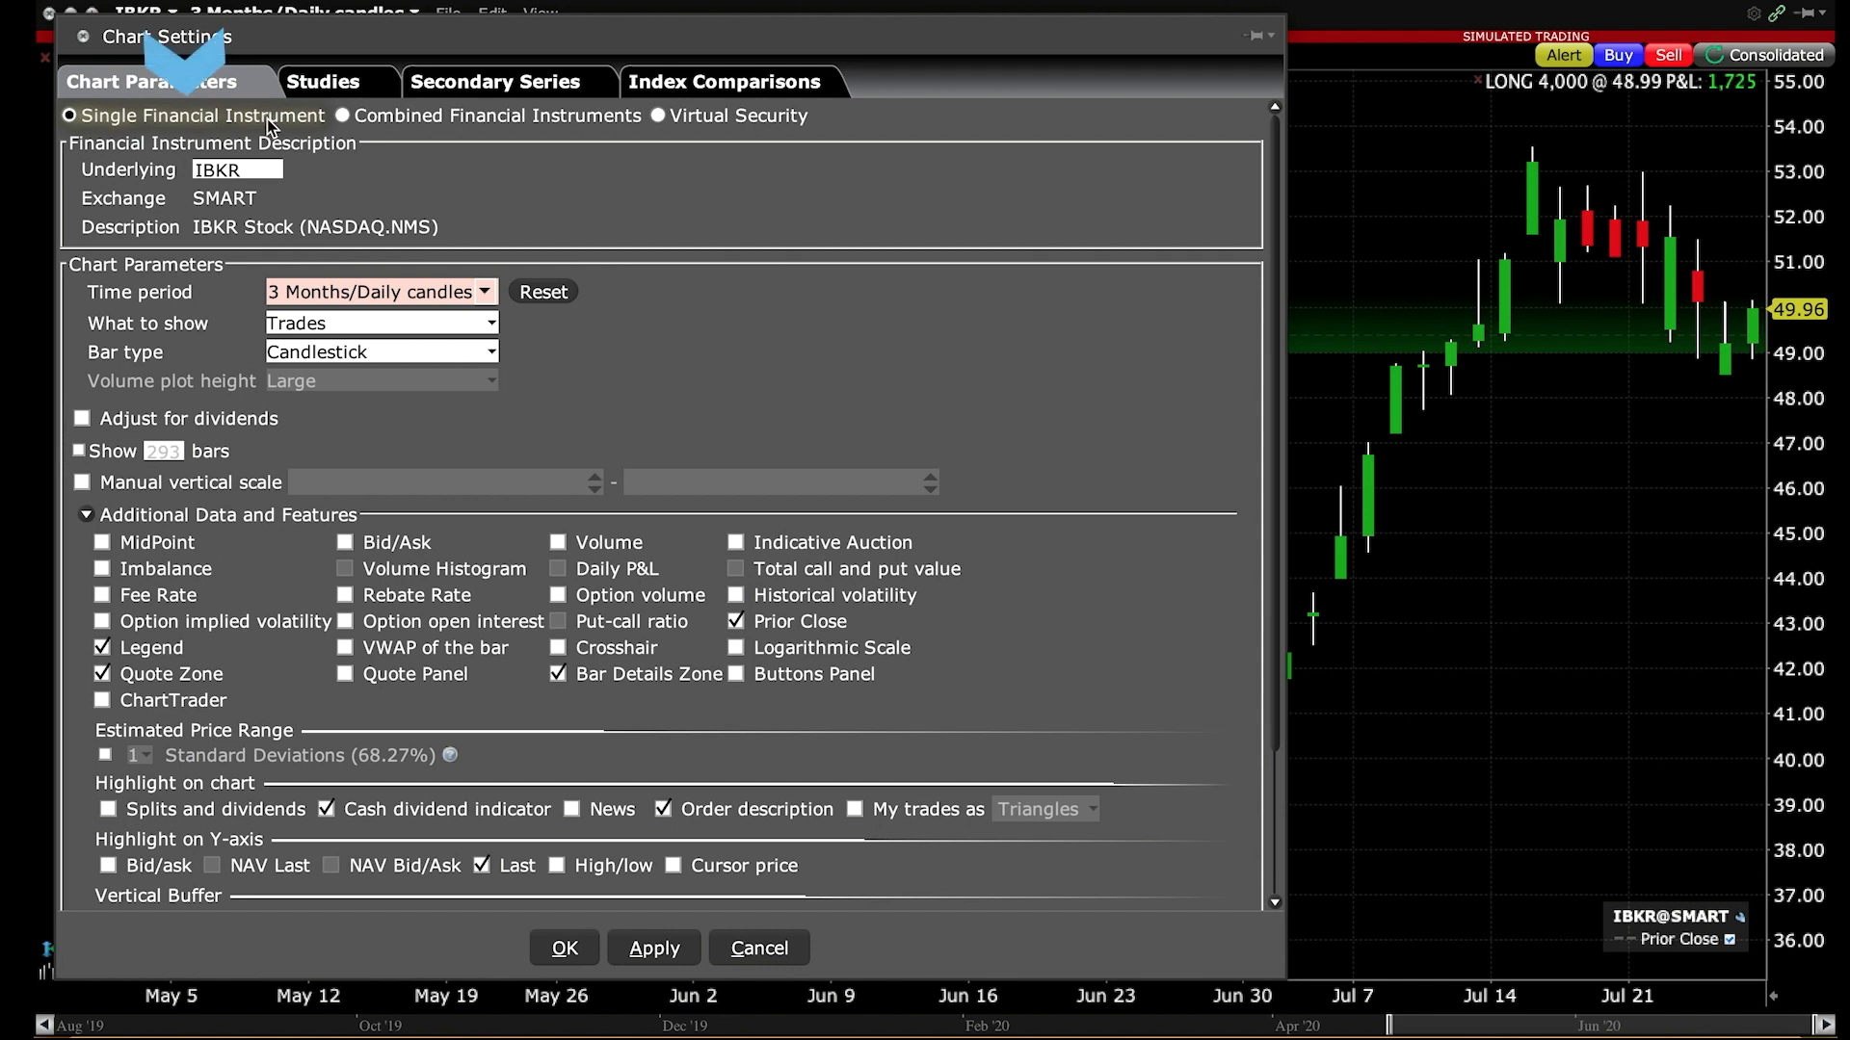
click(377, 117)
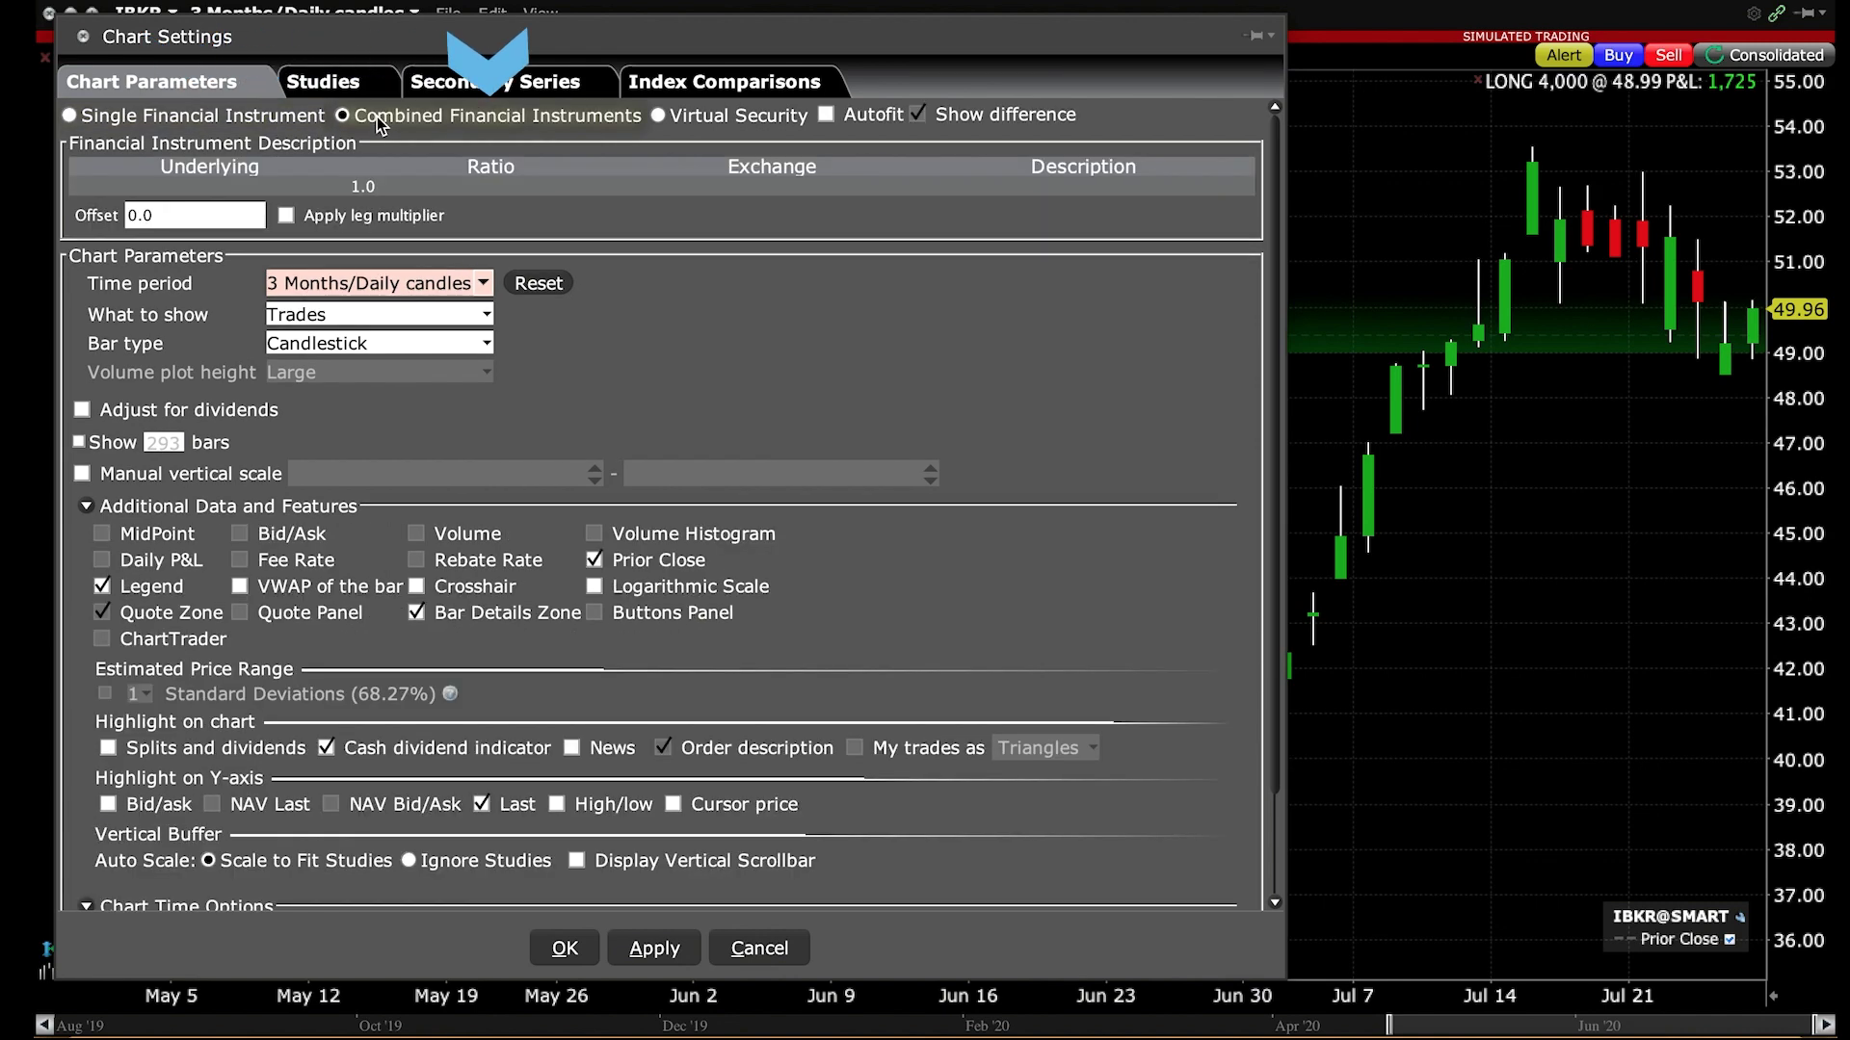
click(669, 117)
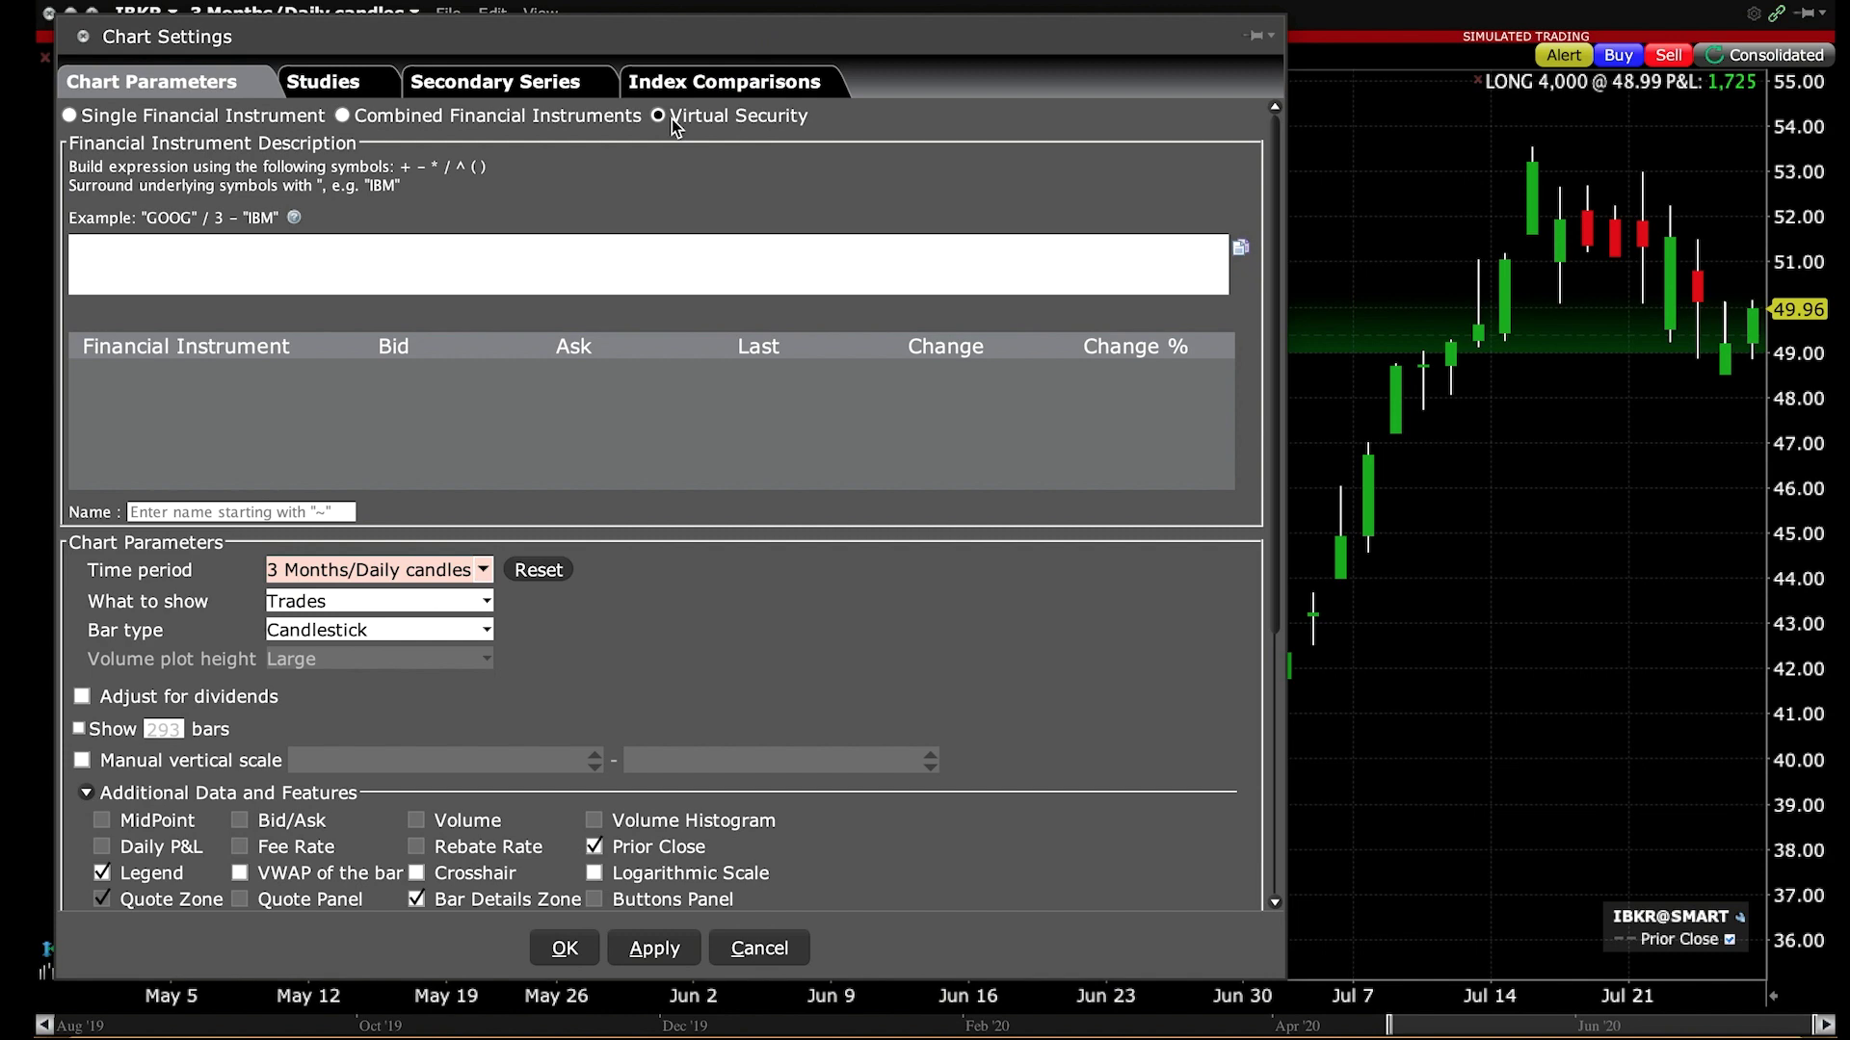
click(291, 117)
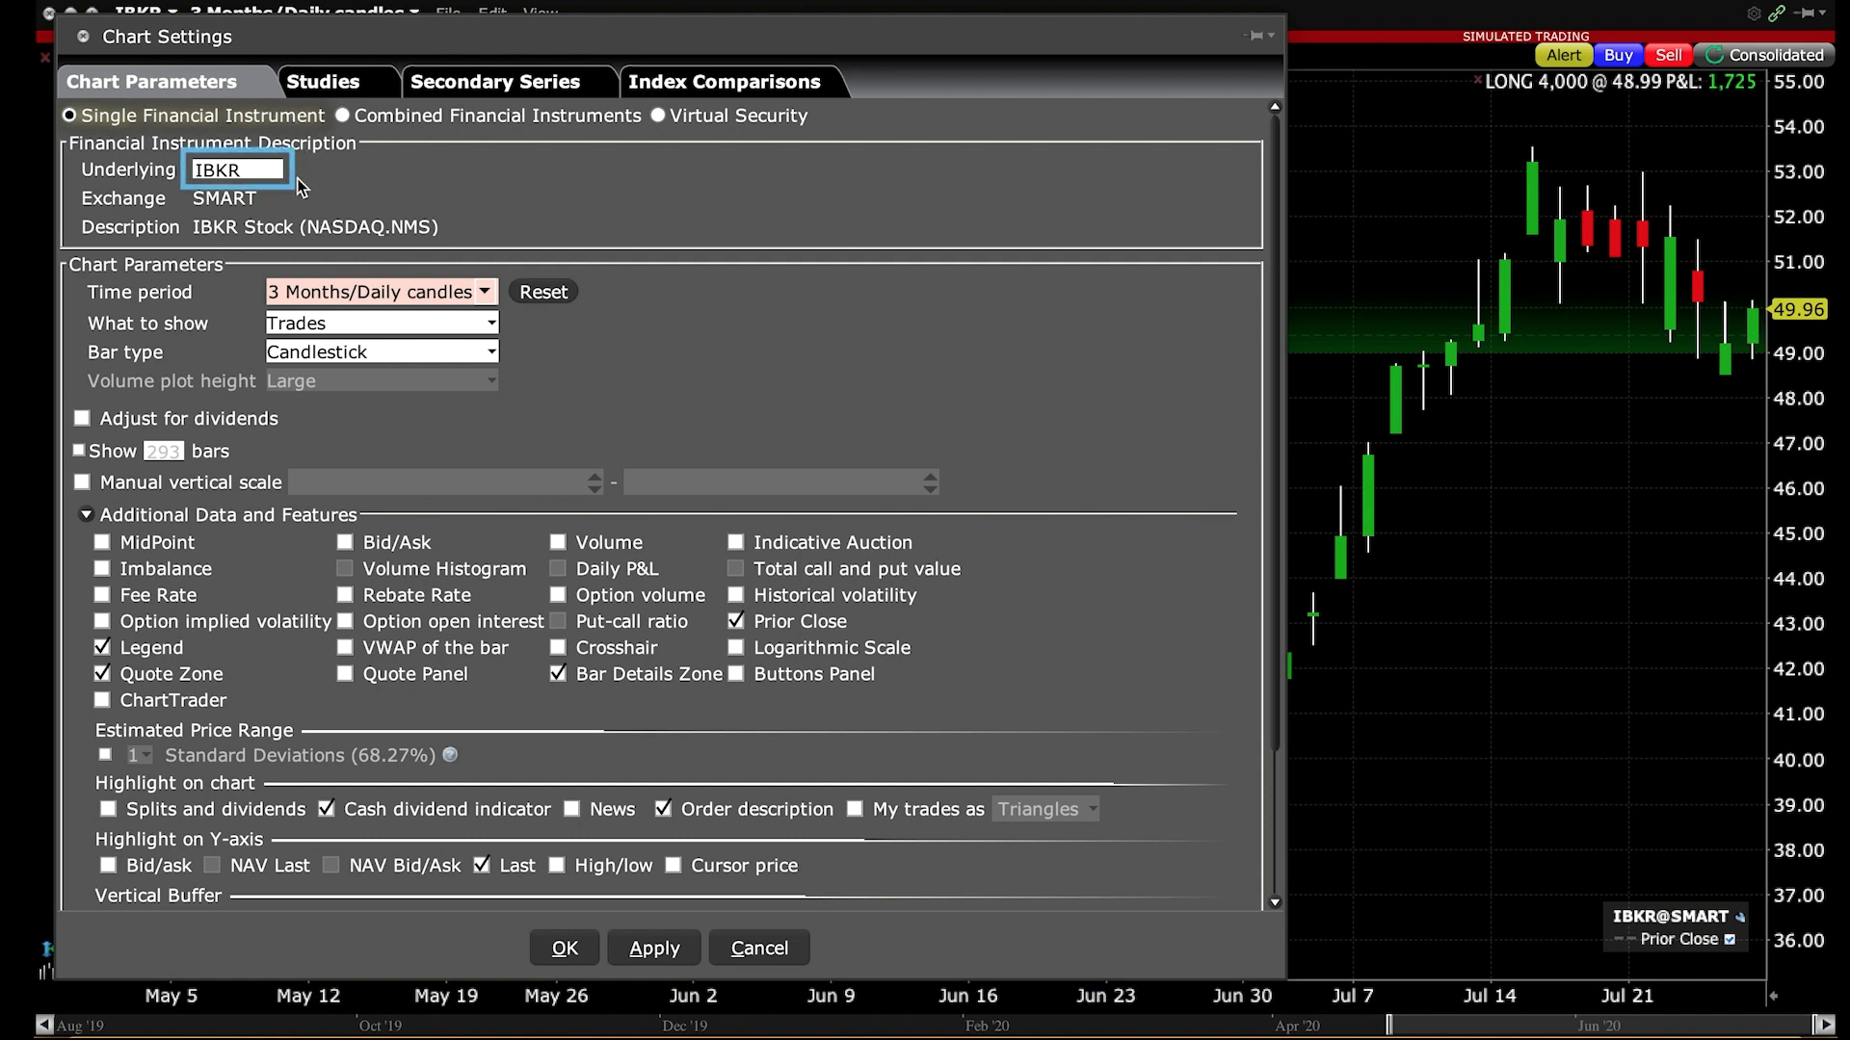
Change the time period to 2 Months of Daily candles, apply, and close Chart Settings.
click(479, 296)
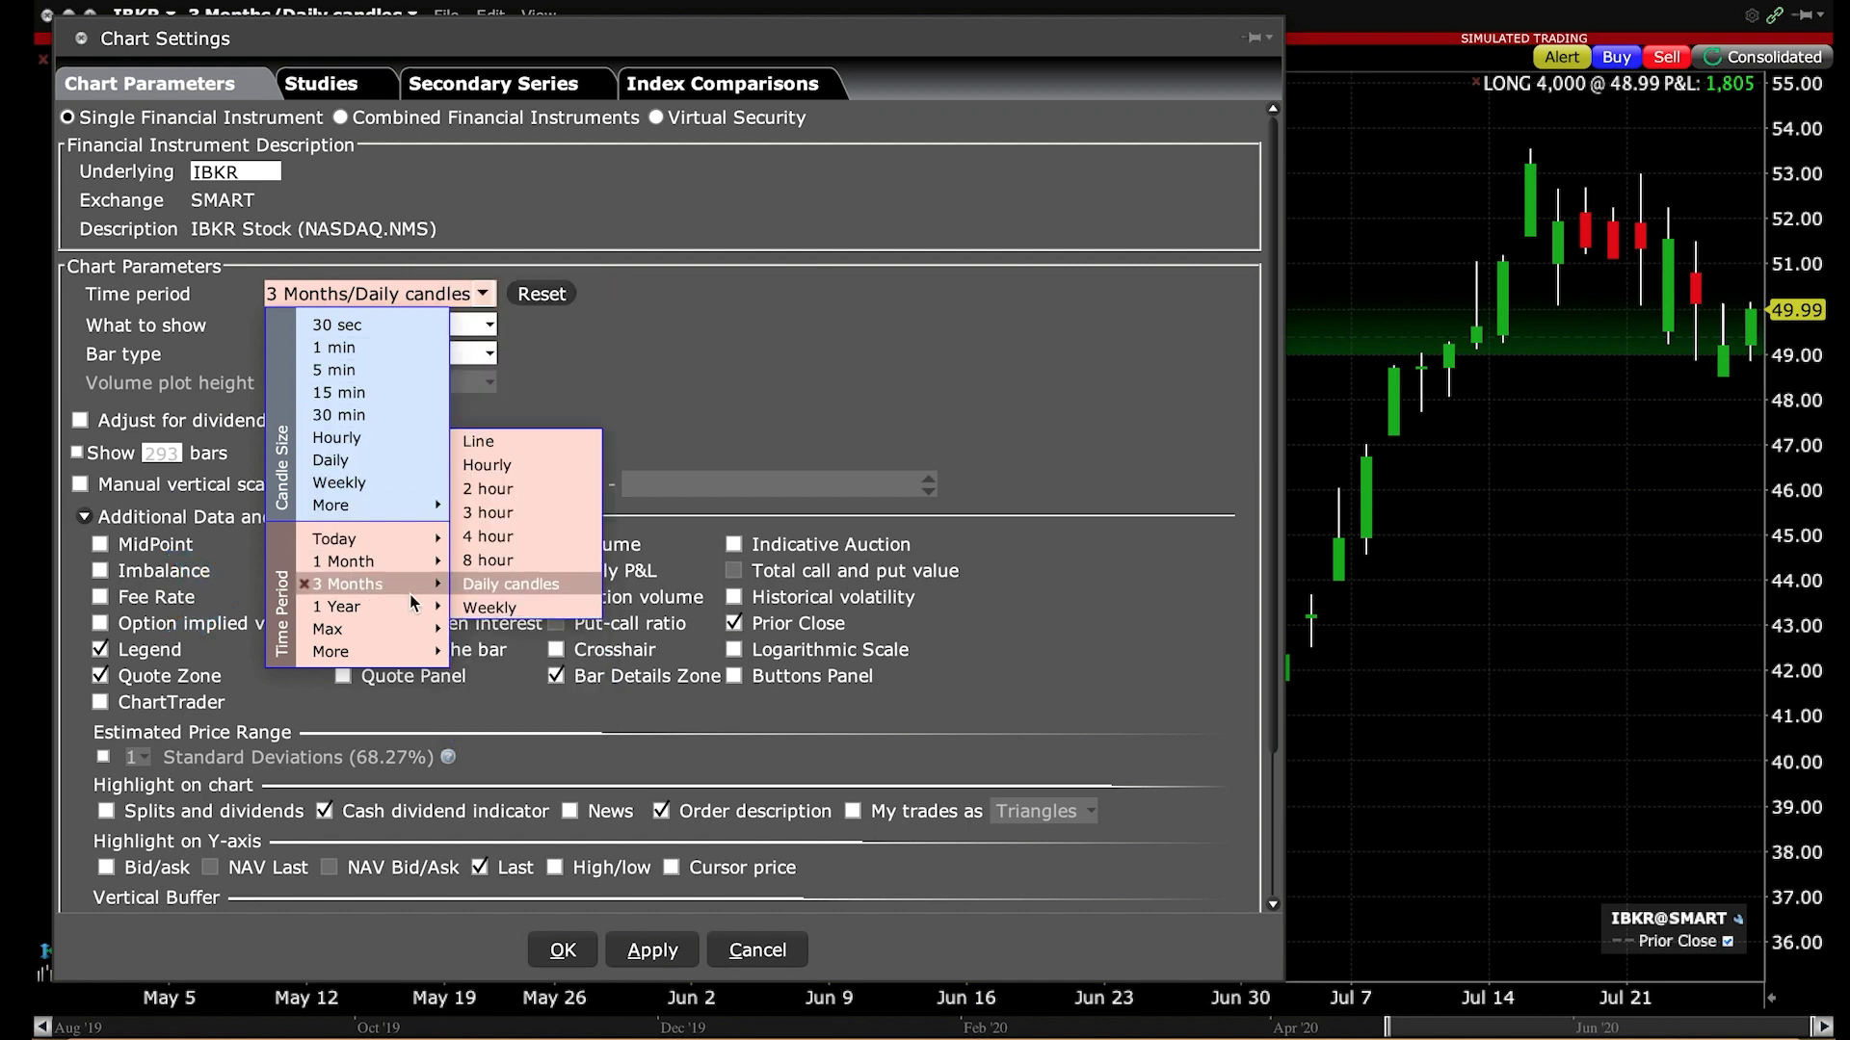
mouse_move(436, 652)
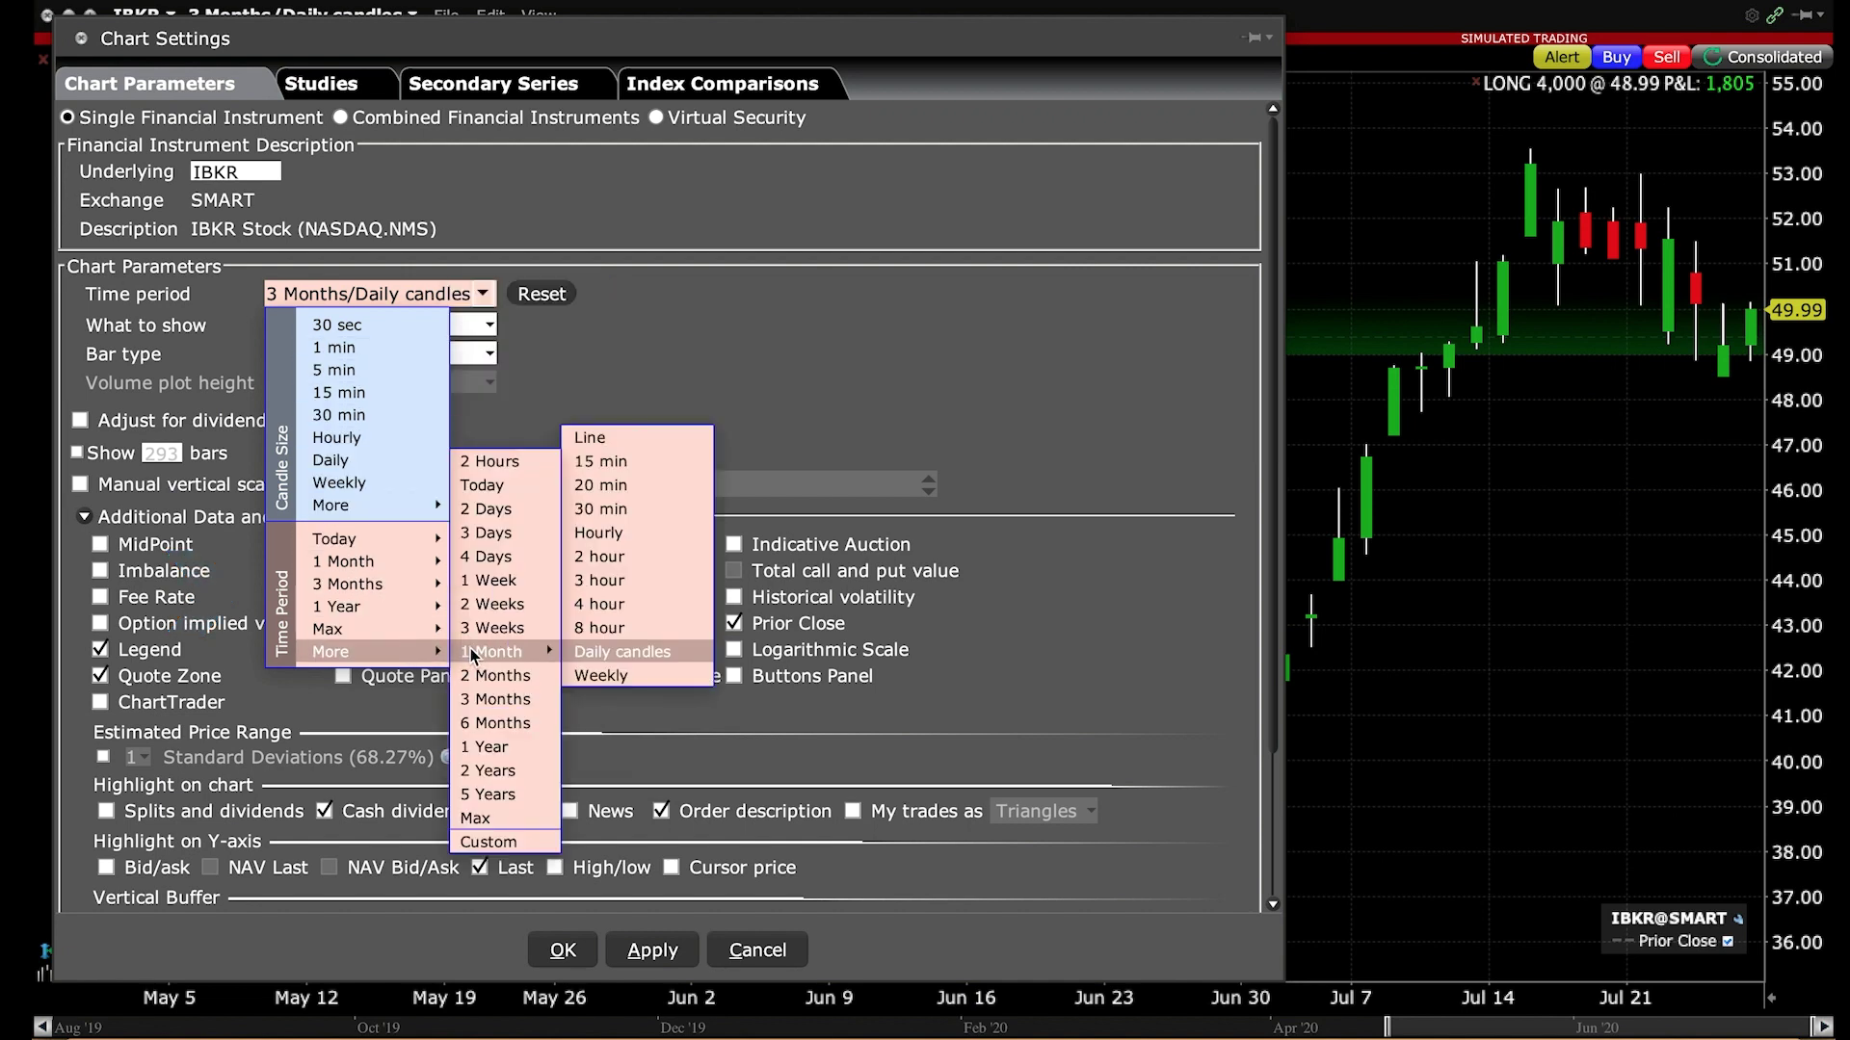
mouse_move(547, 677)
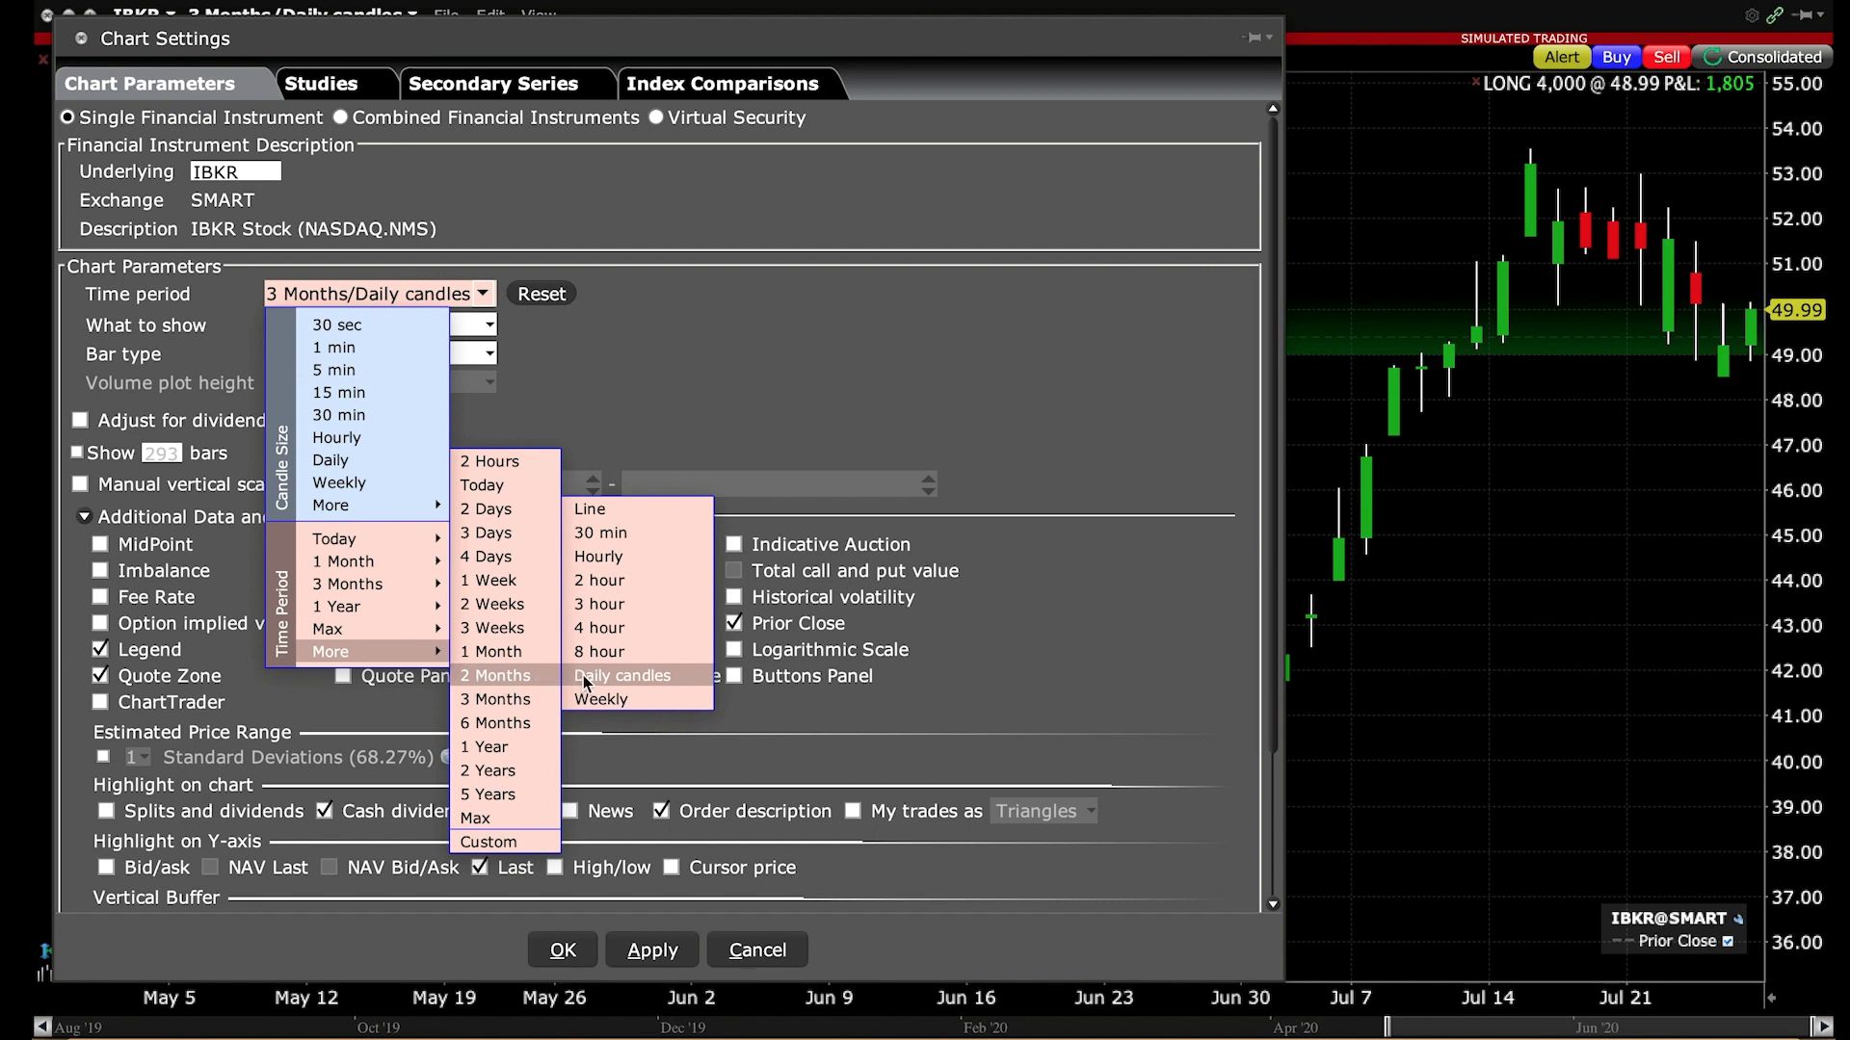
click(590, 679)
click(641, 952)
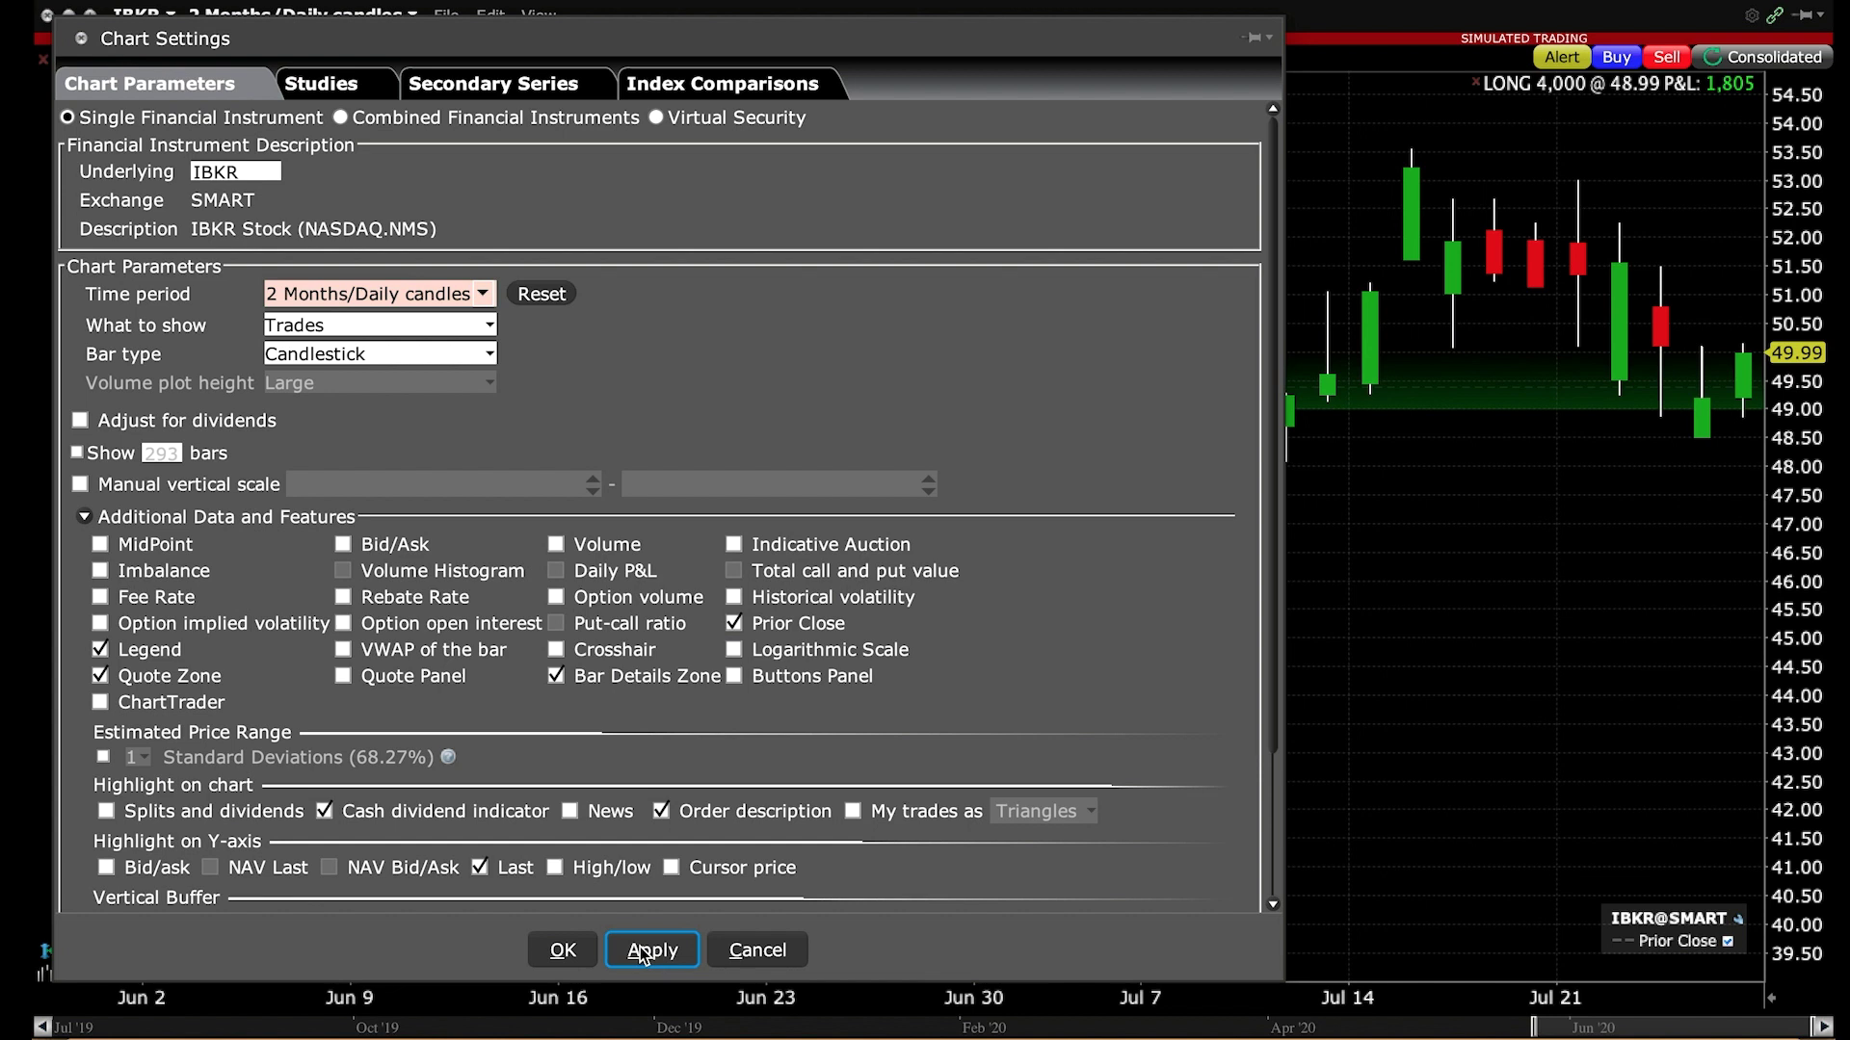
click(569, 951)
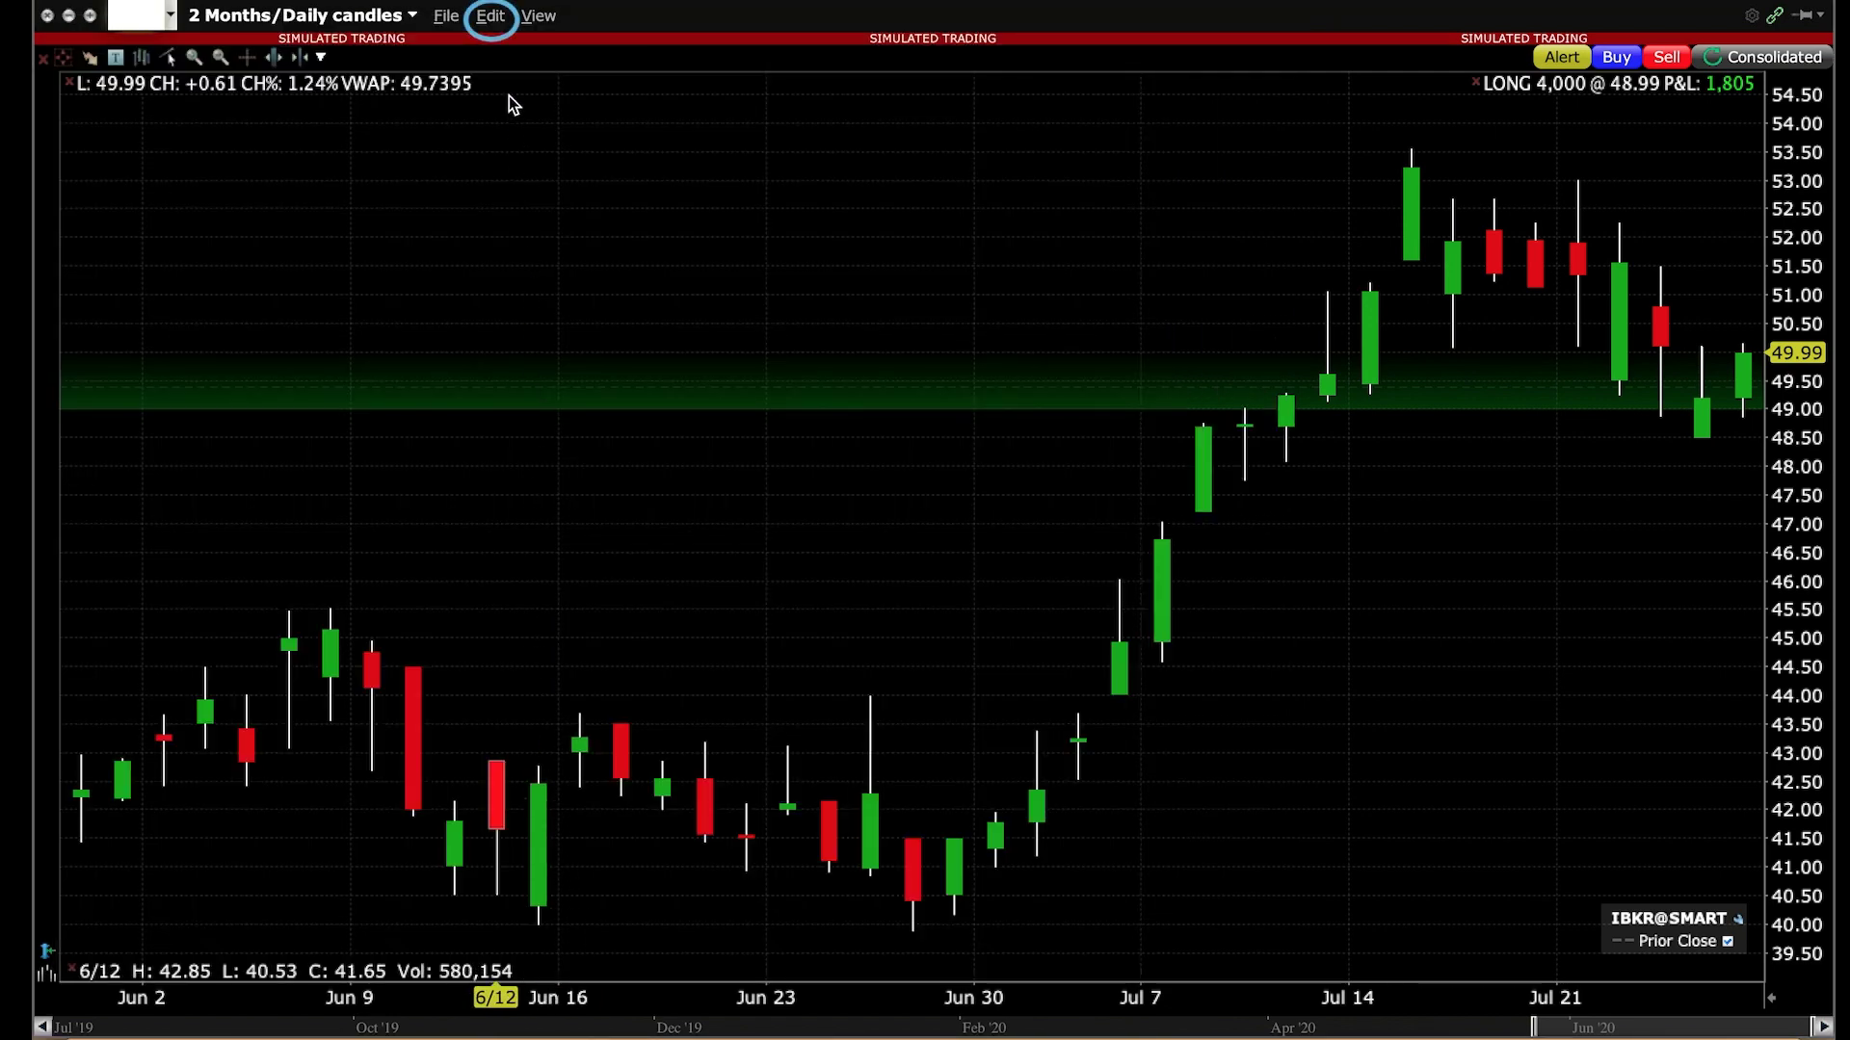
Tick MidPoint in Chart Parameters and apply it to the IBKR candles.
click(492, 15)
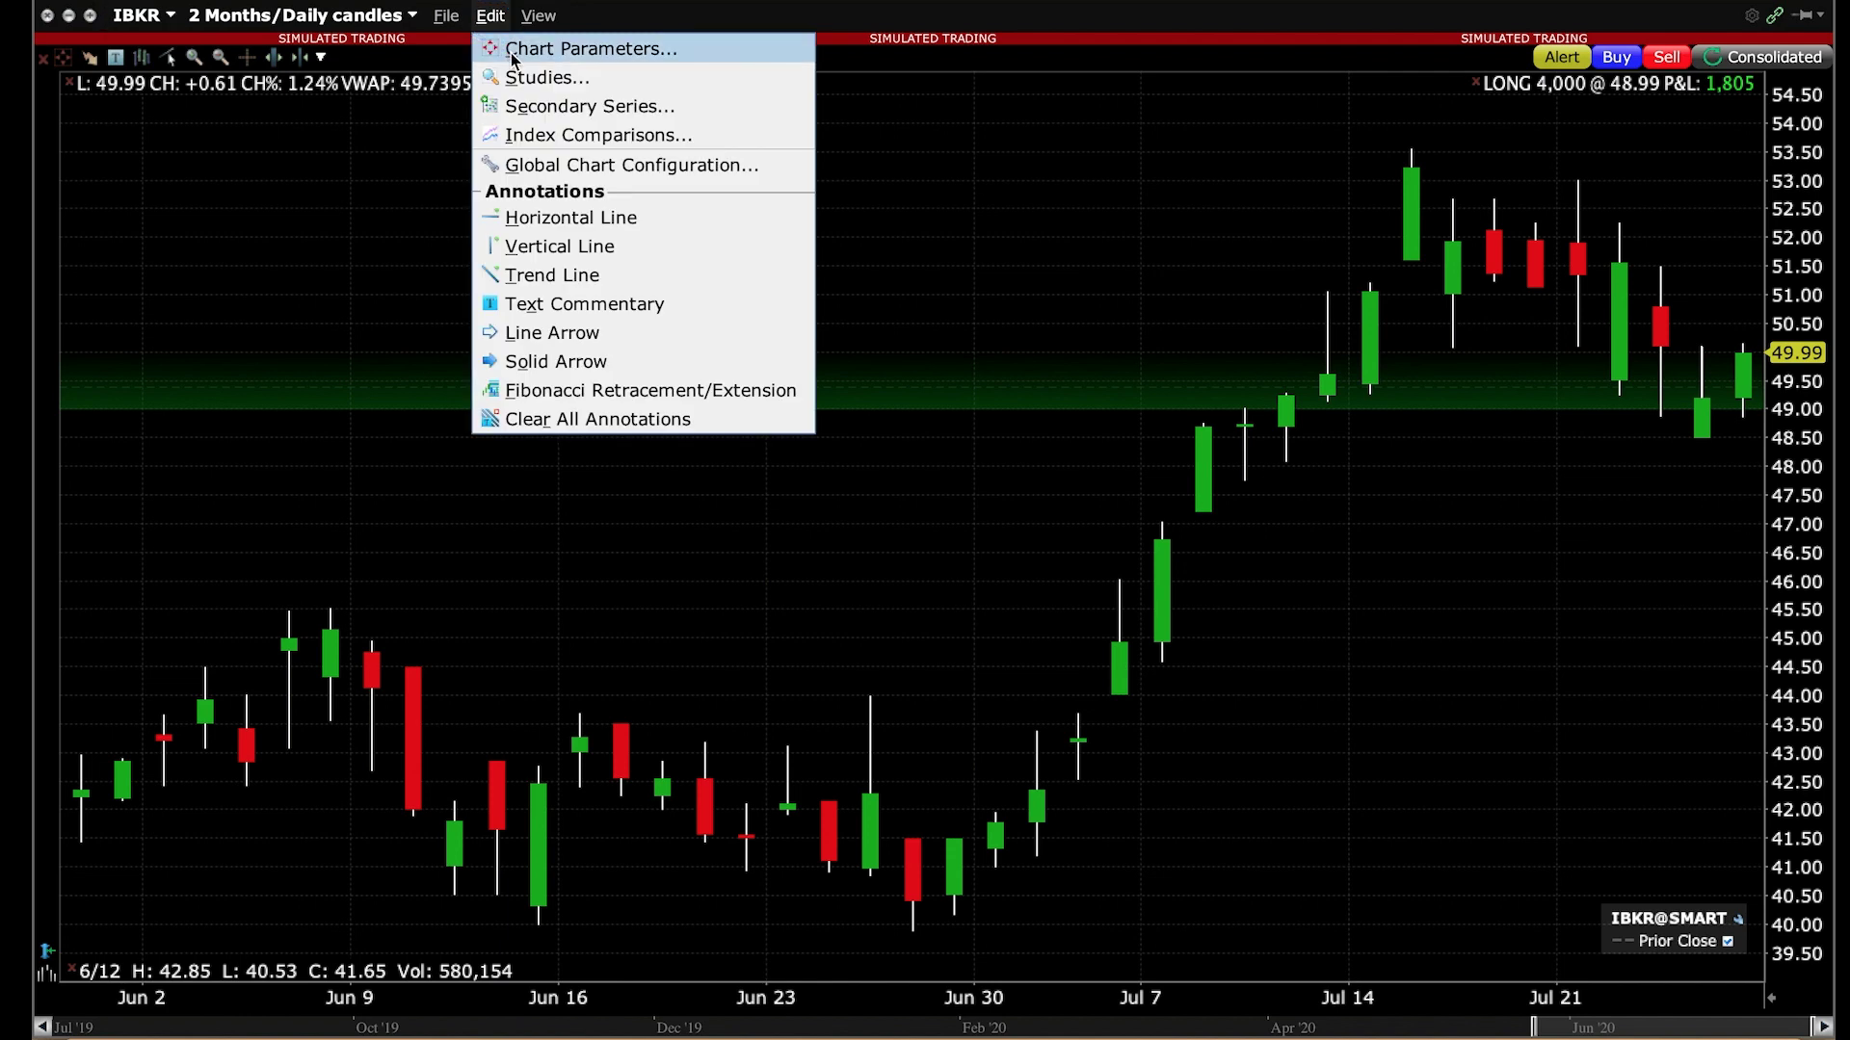
click(520, 49)
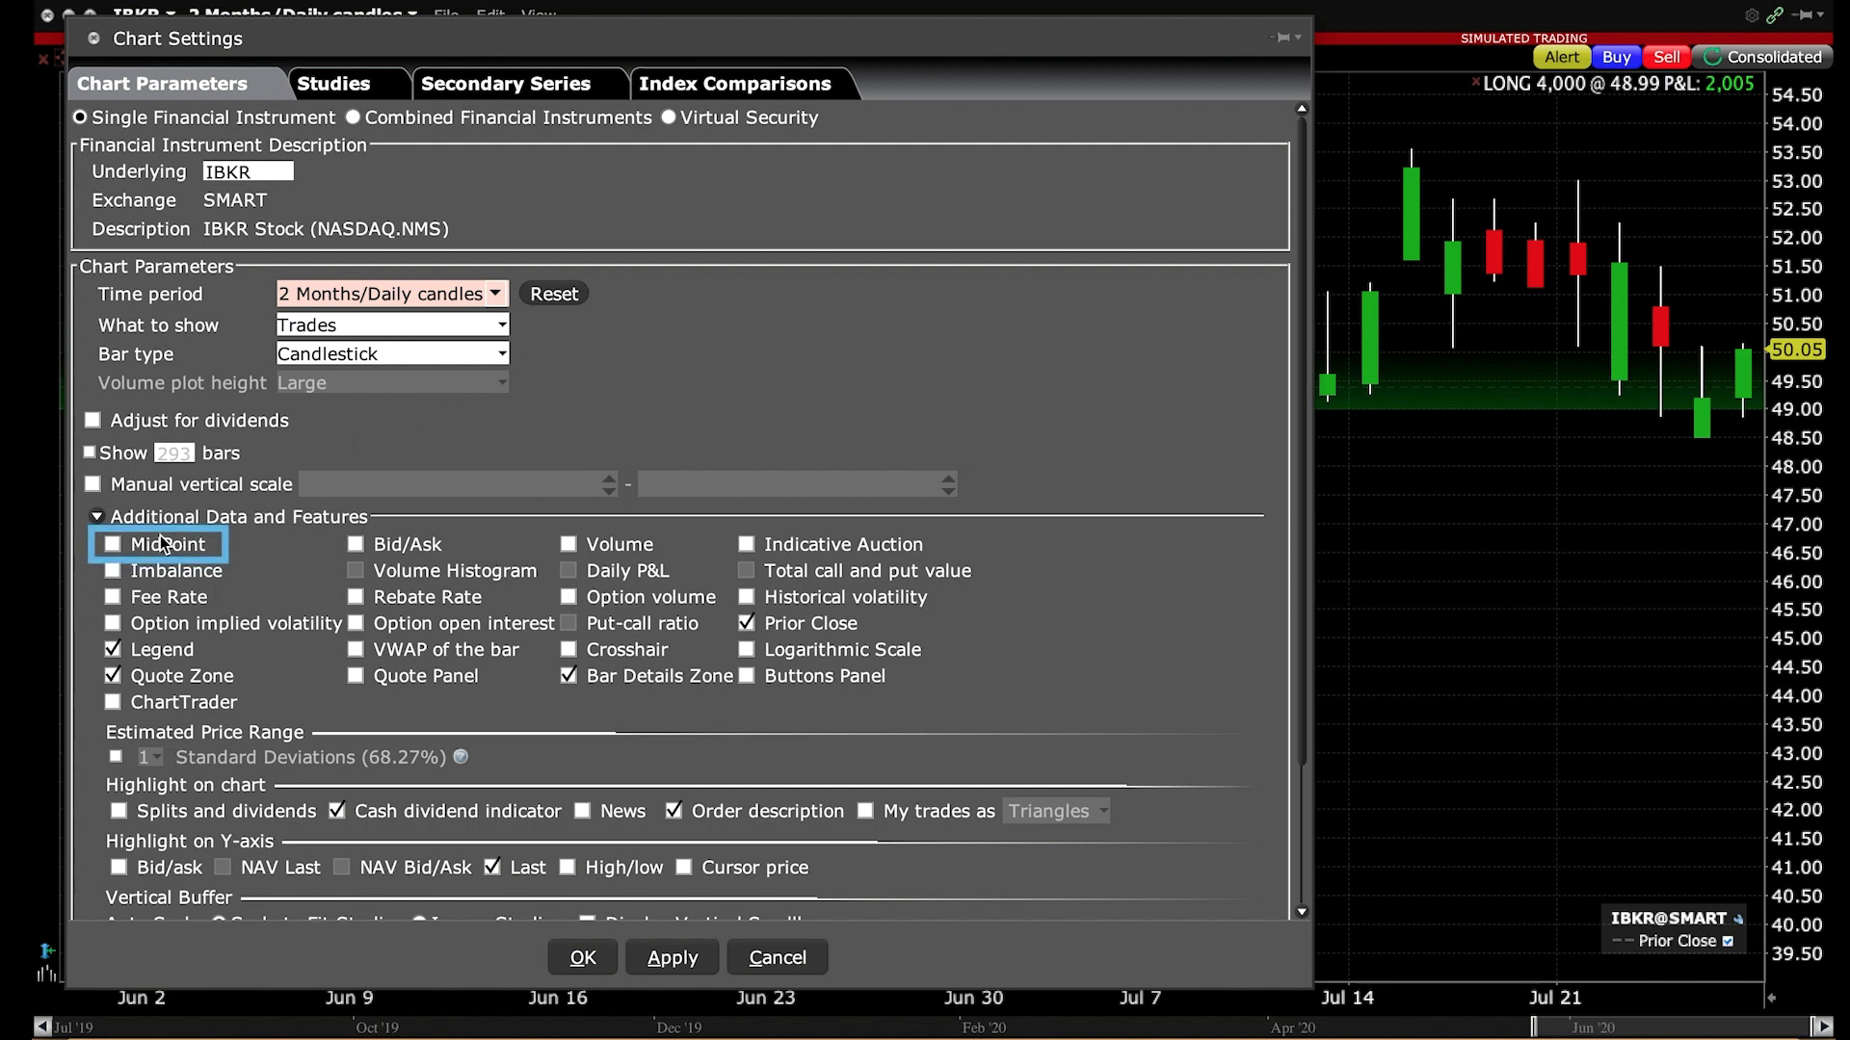
click(113, 544)
click(667, 958)
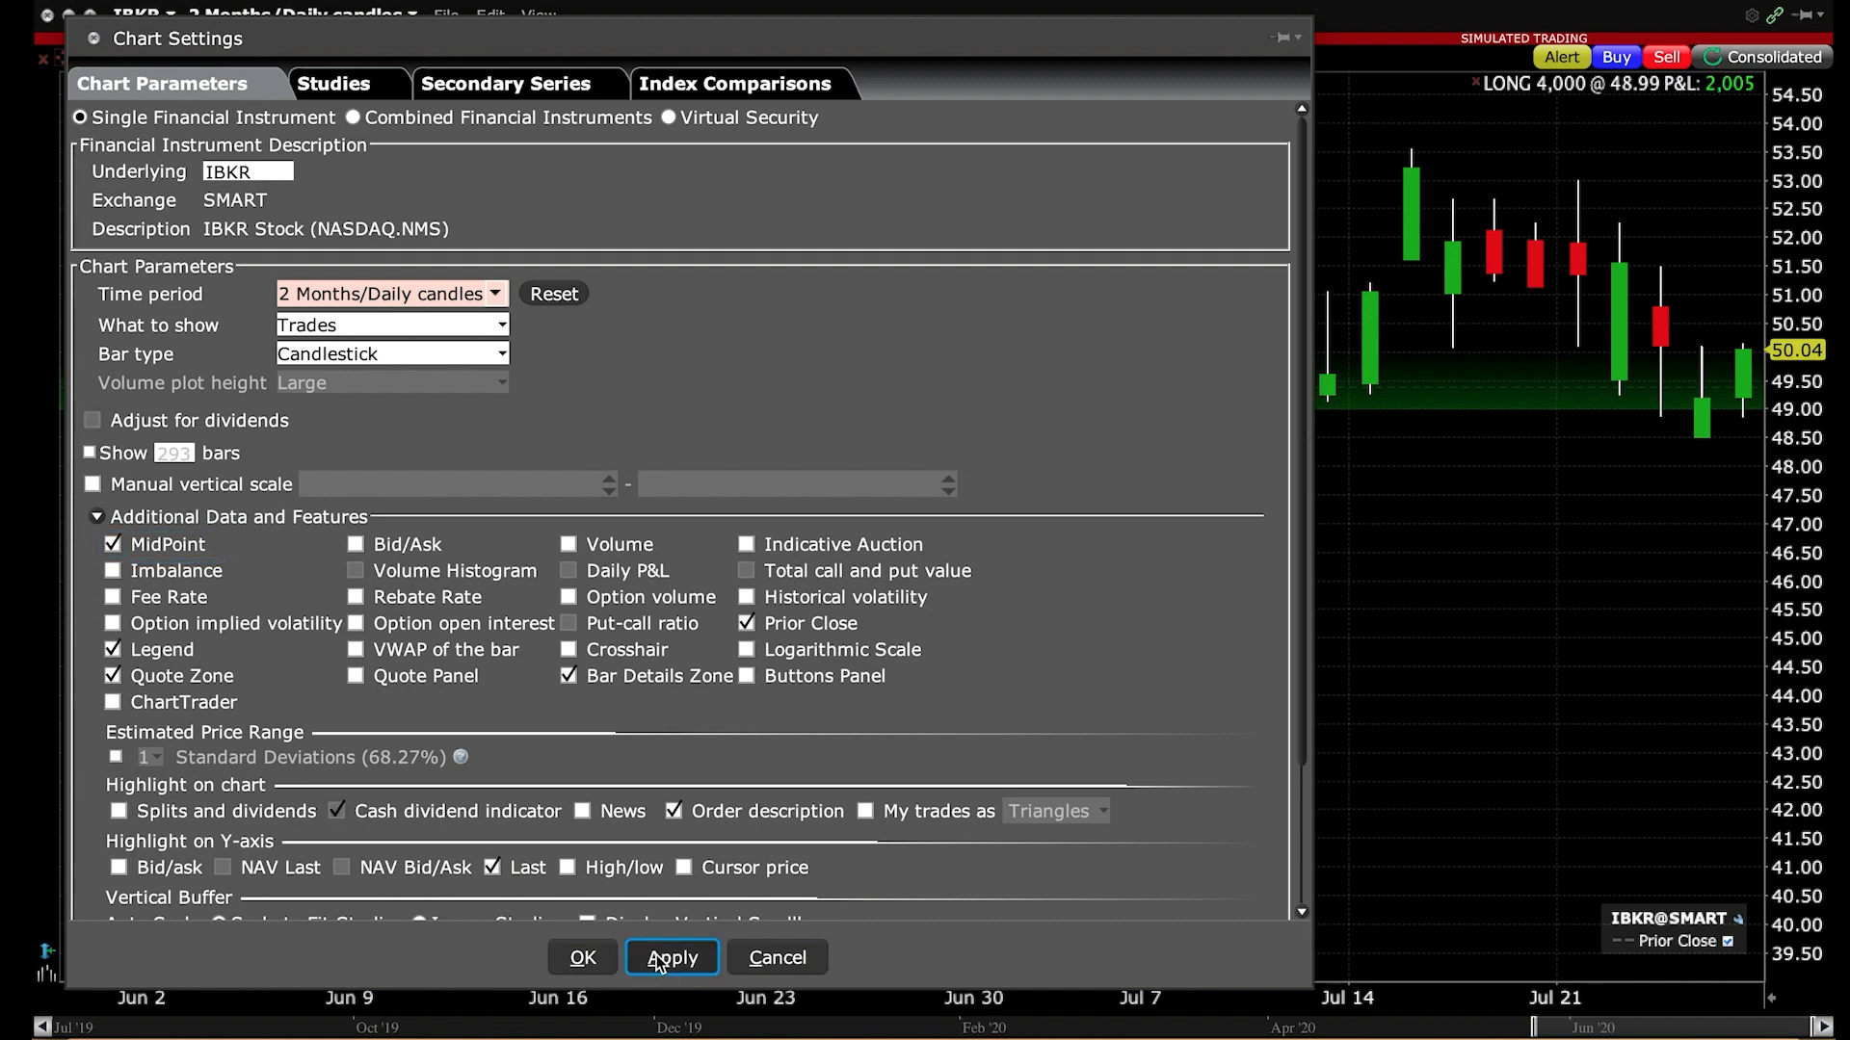
Untick MidPoint in Chart Parameters and apply to remove the midpoint line.
click(584, 959)
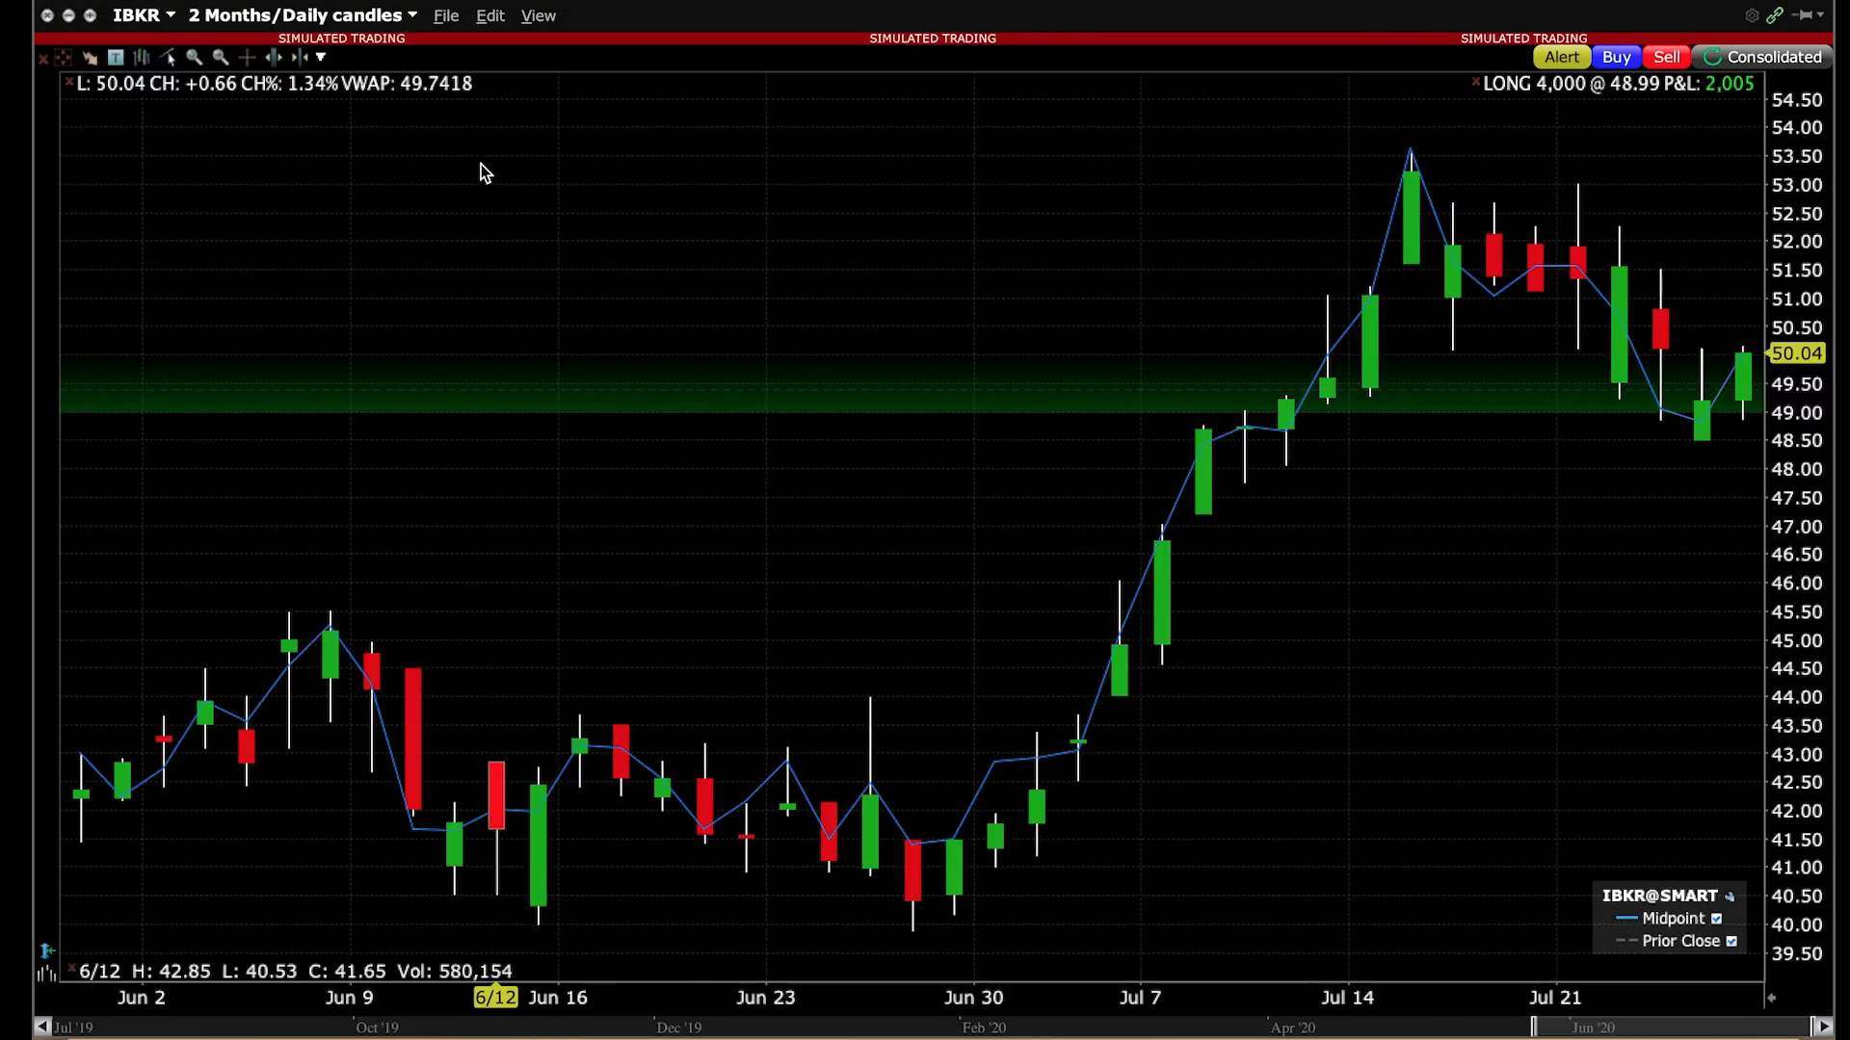
click(490, 16)
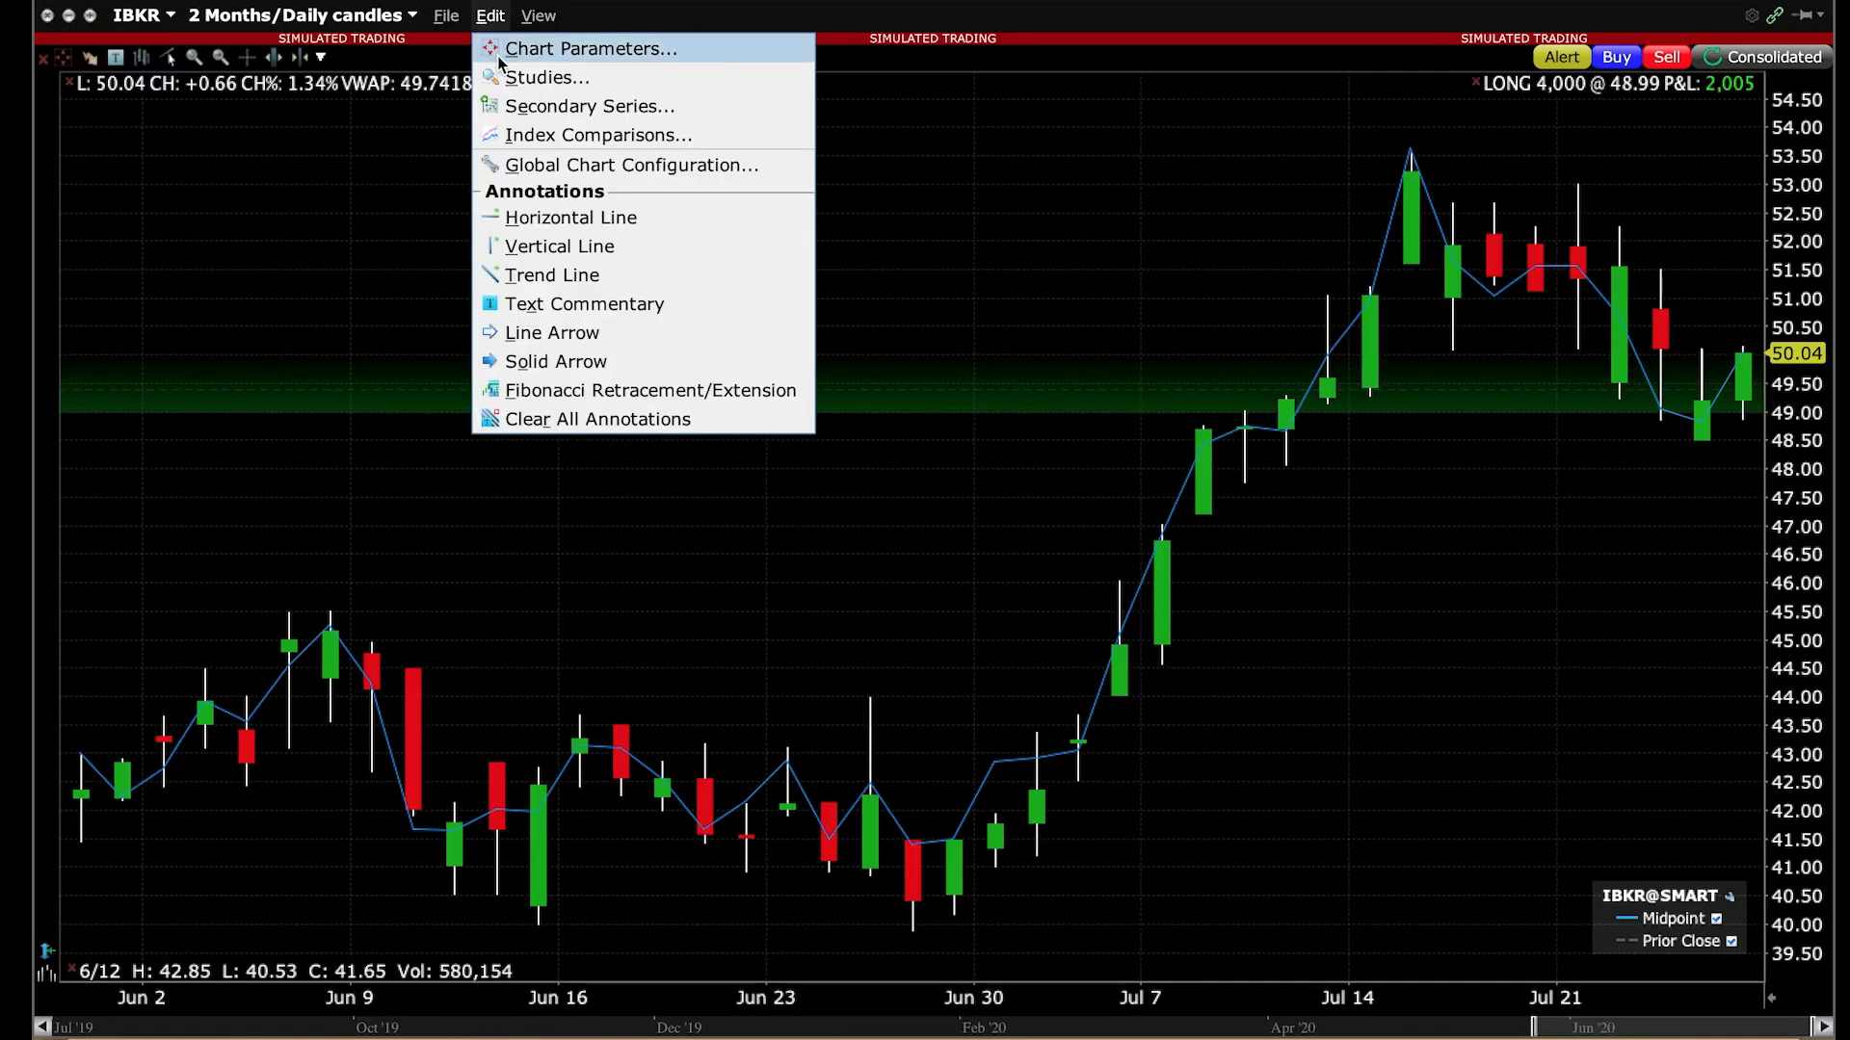
click(539, 45)
click(121, 555)
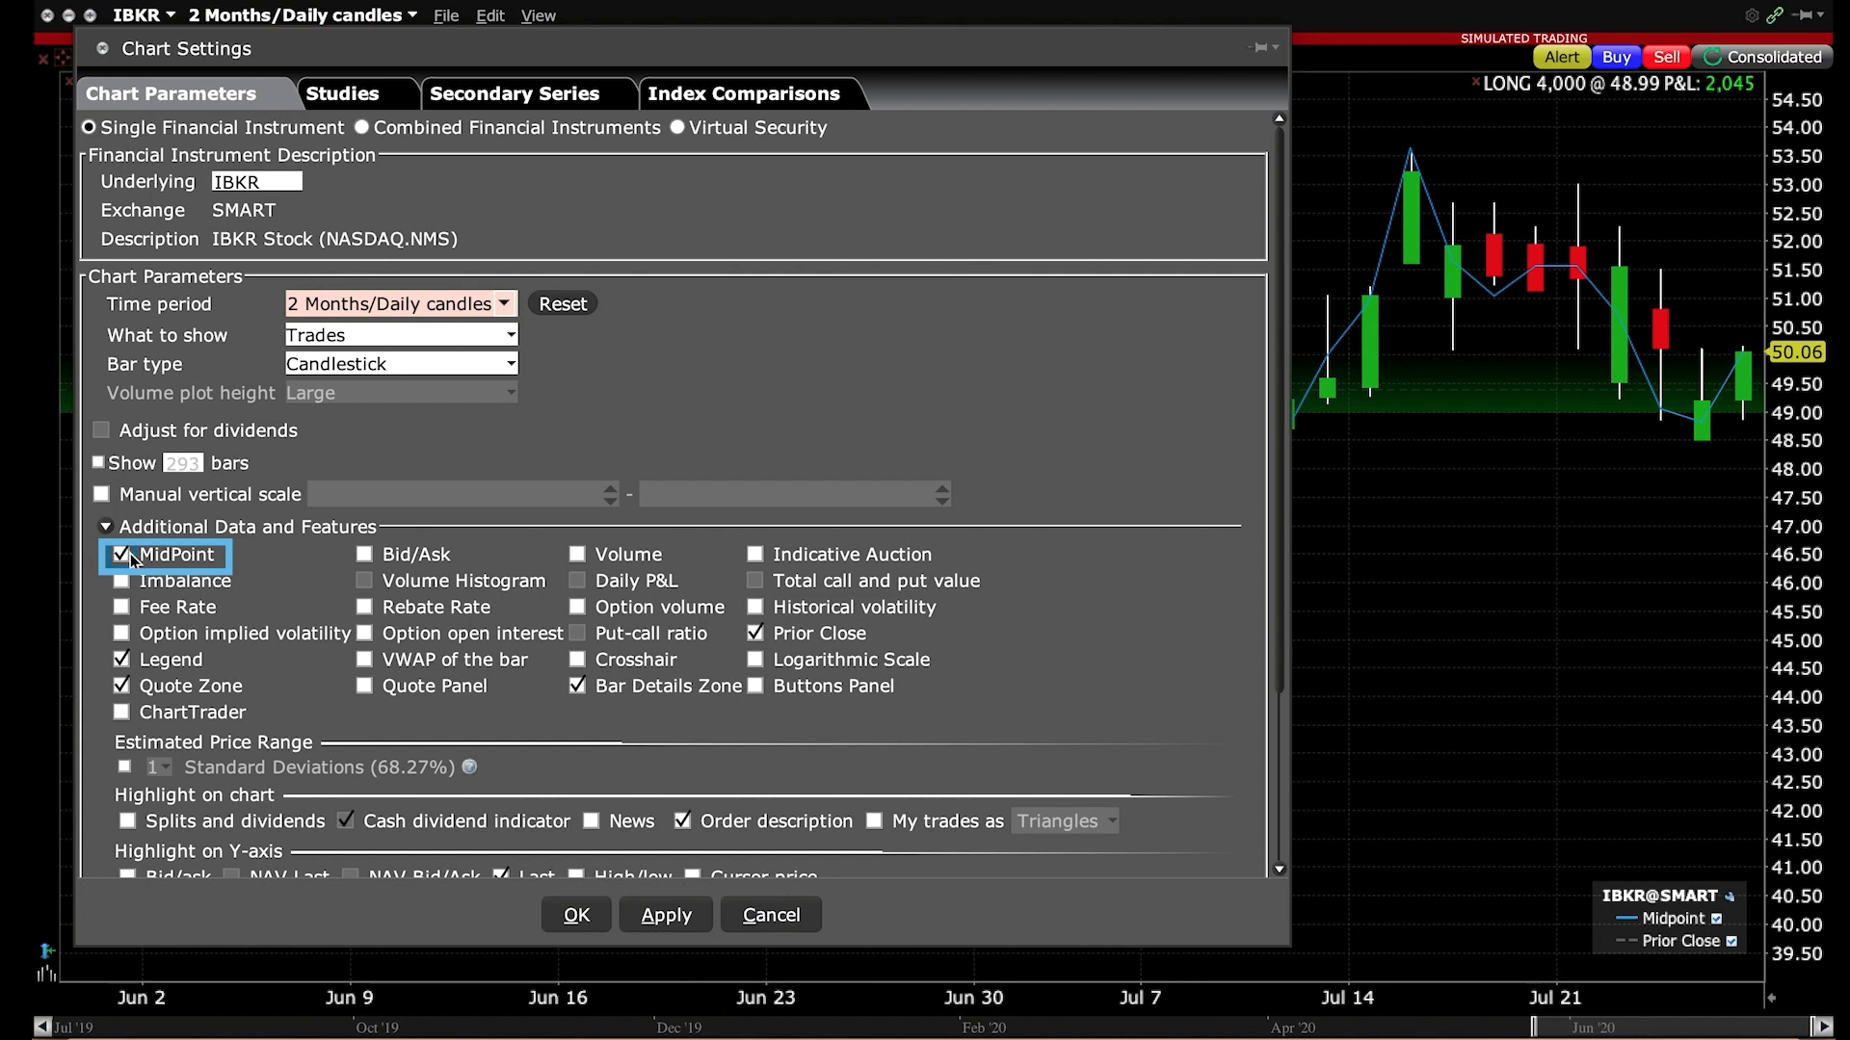
click(651, 918)
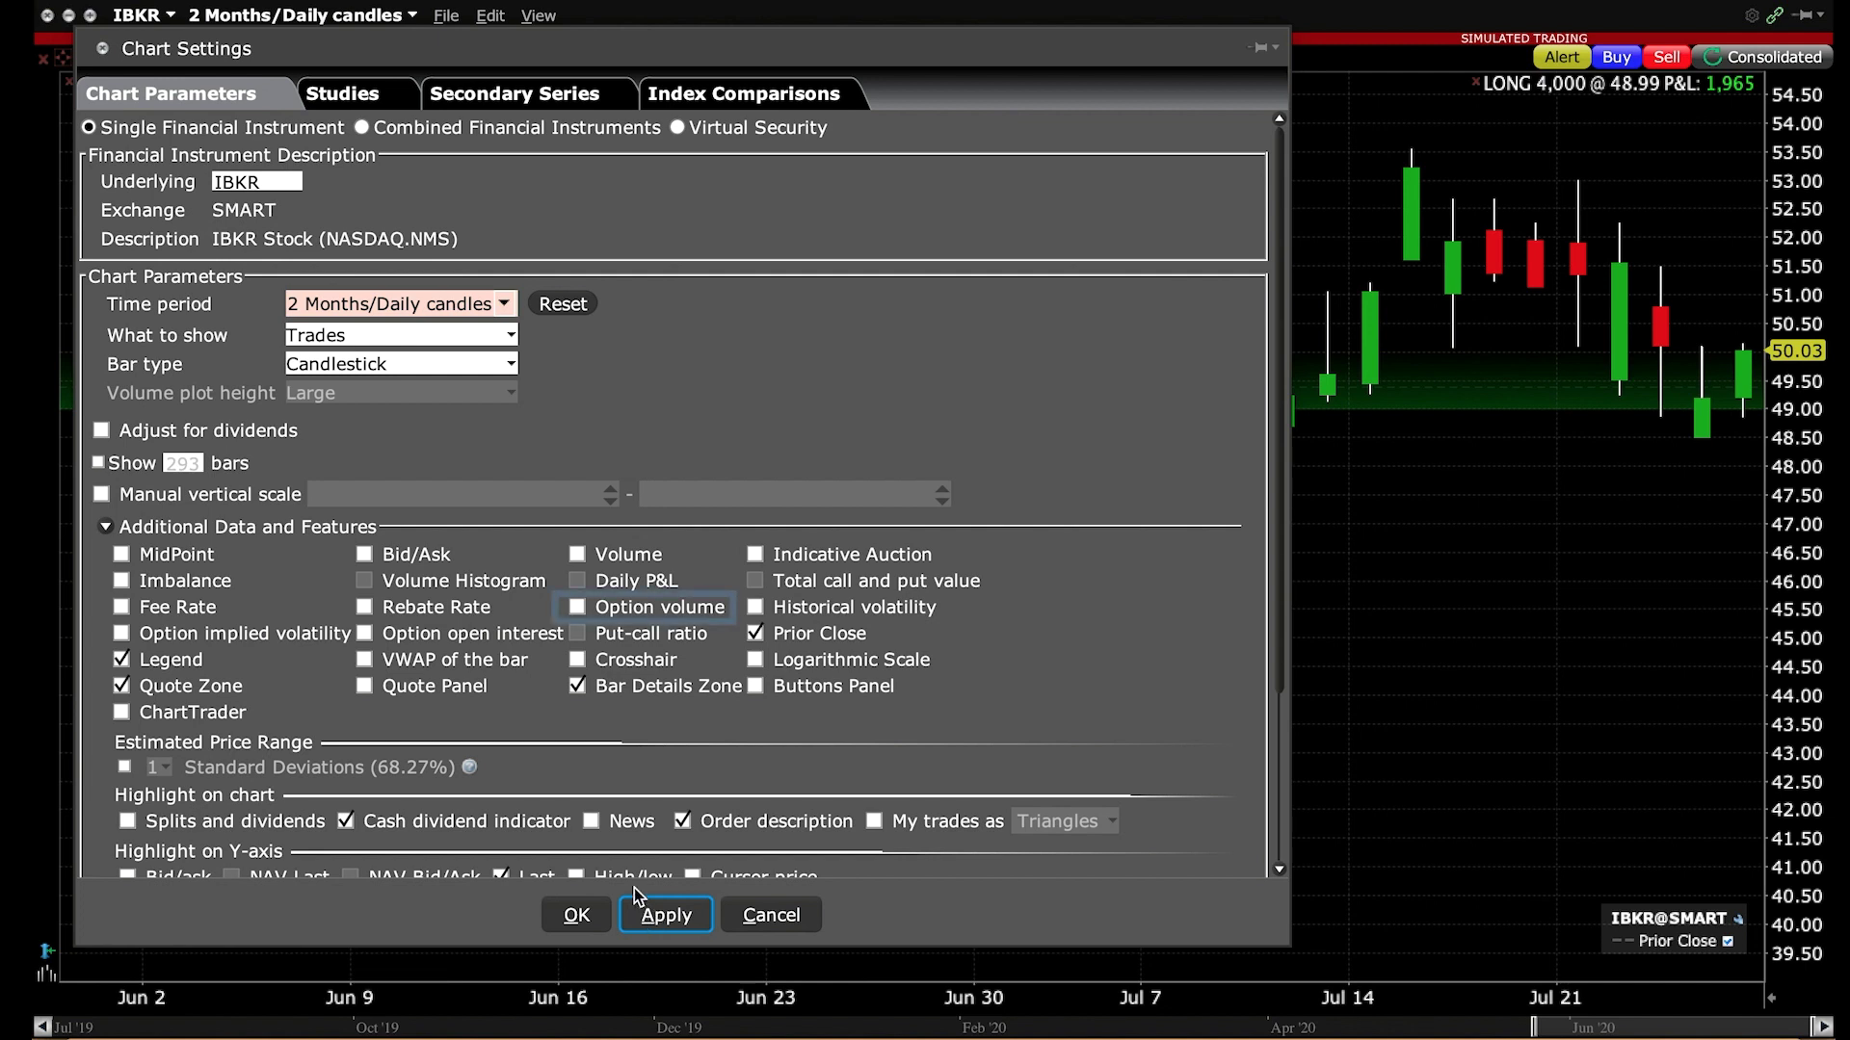
Enable Option volume, Total call and put value, and Historical volatility, then apply and close.
click(577, 607)
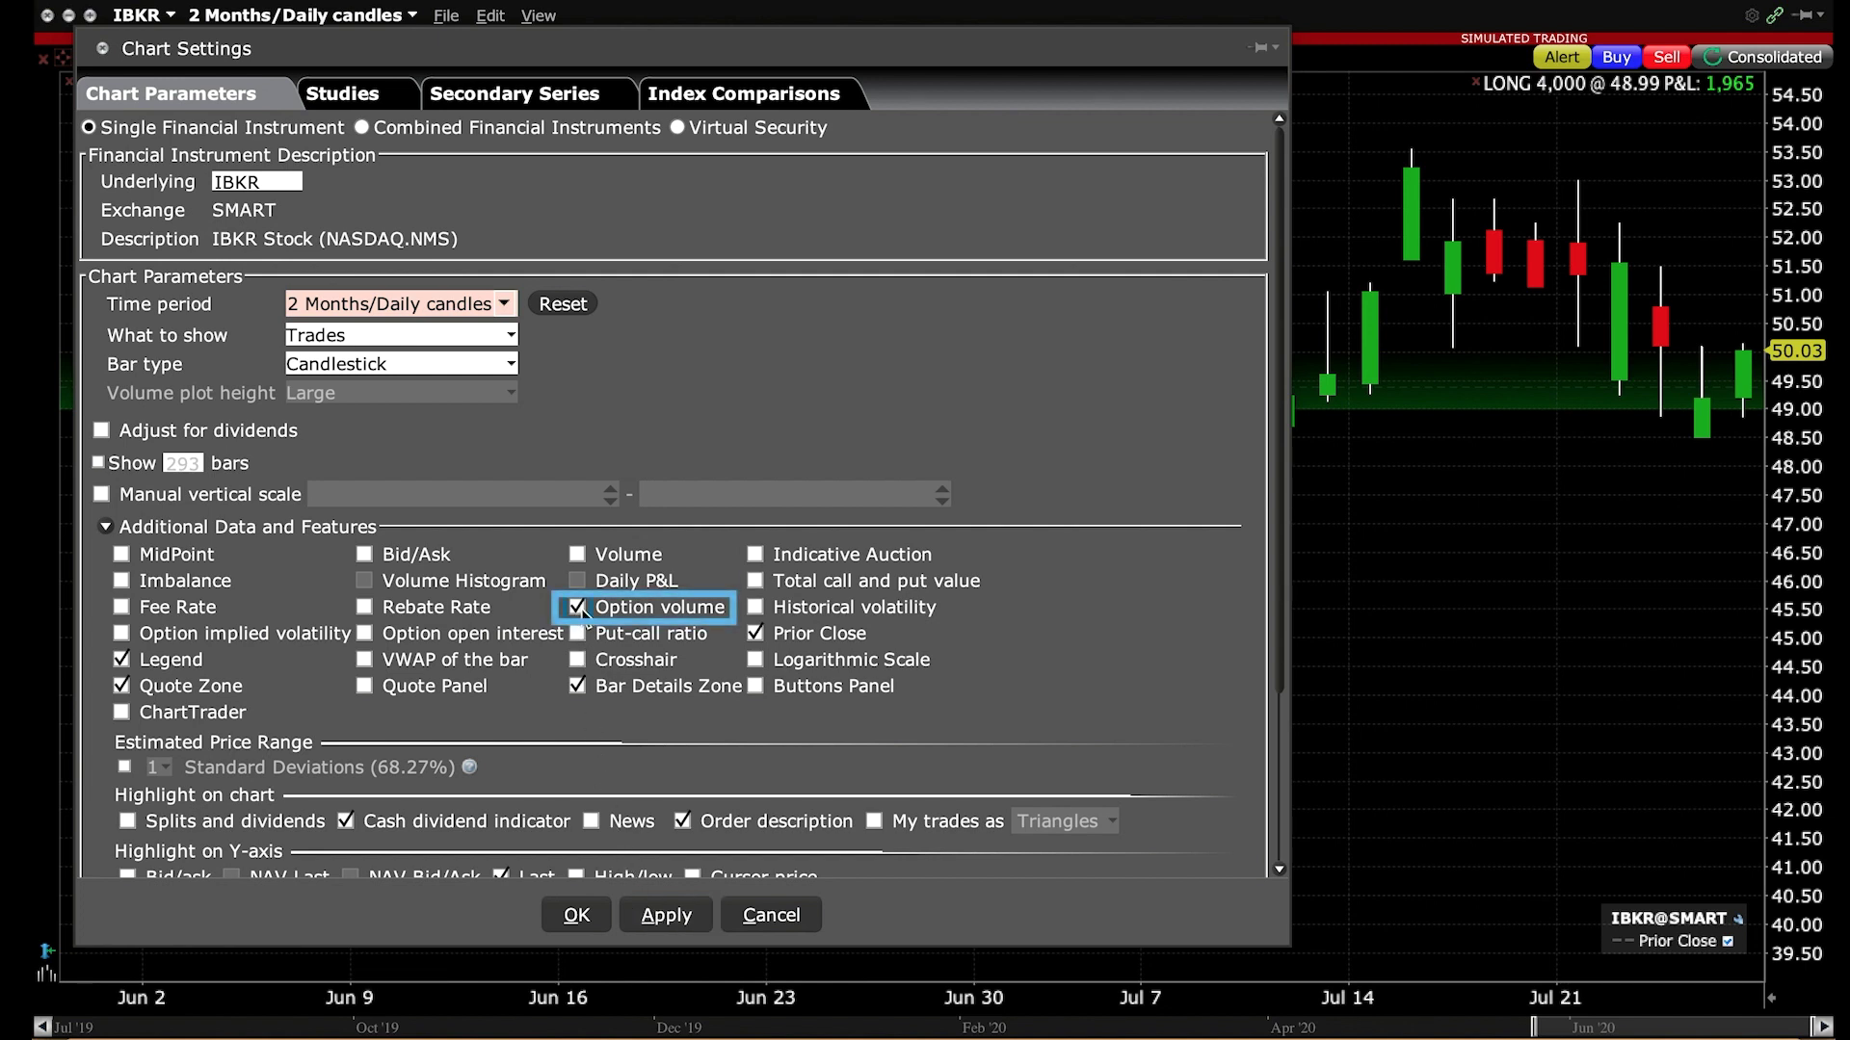
click(755, 581)
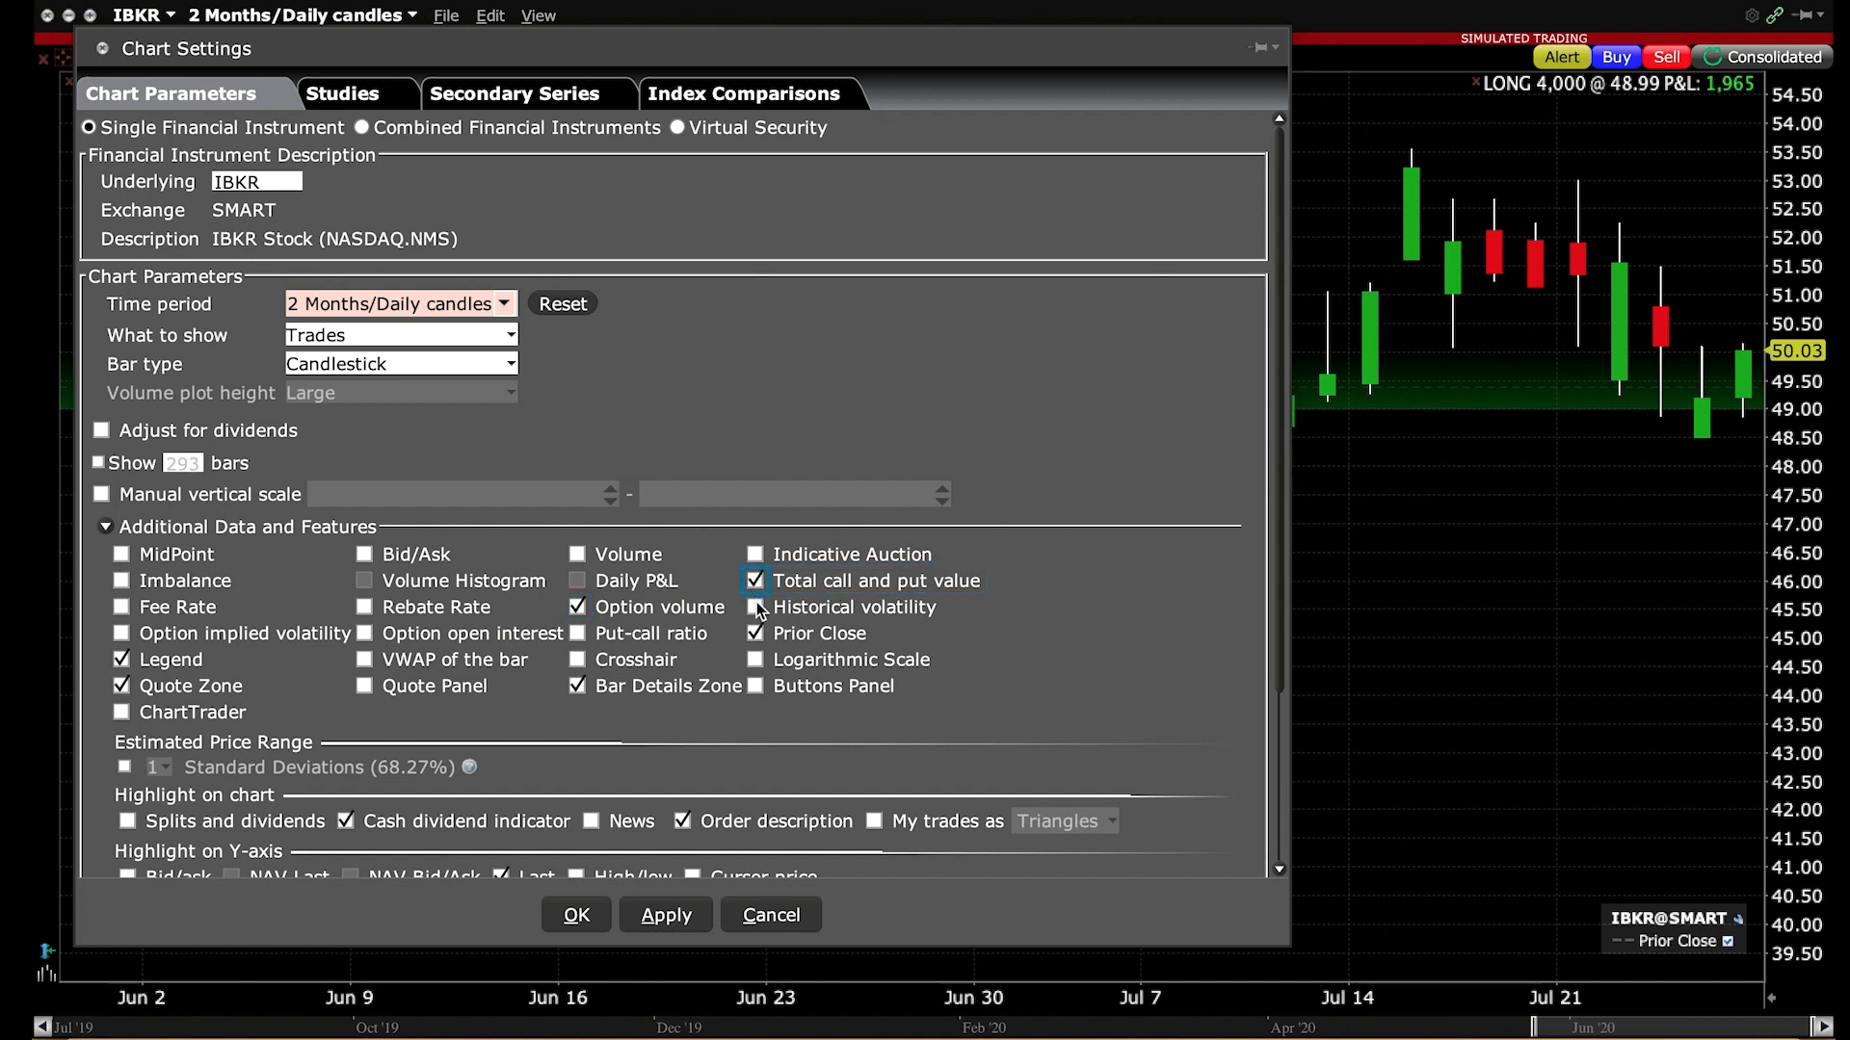
click(756, 608)
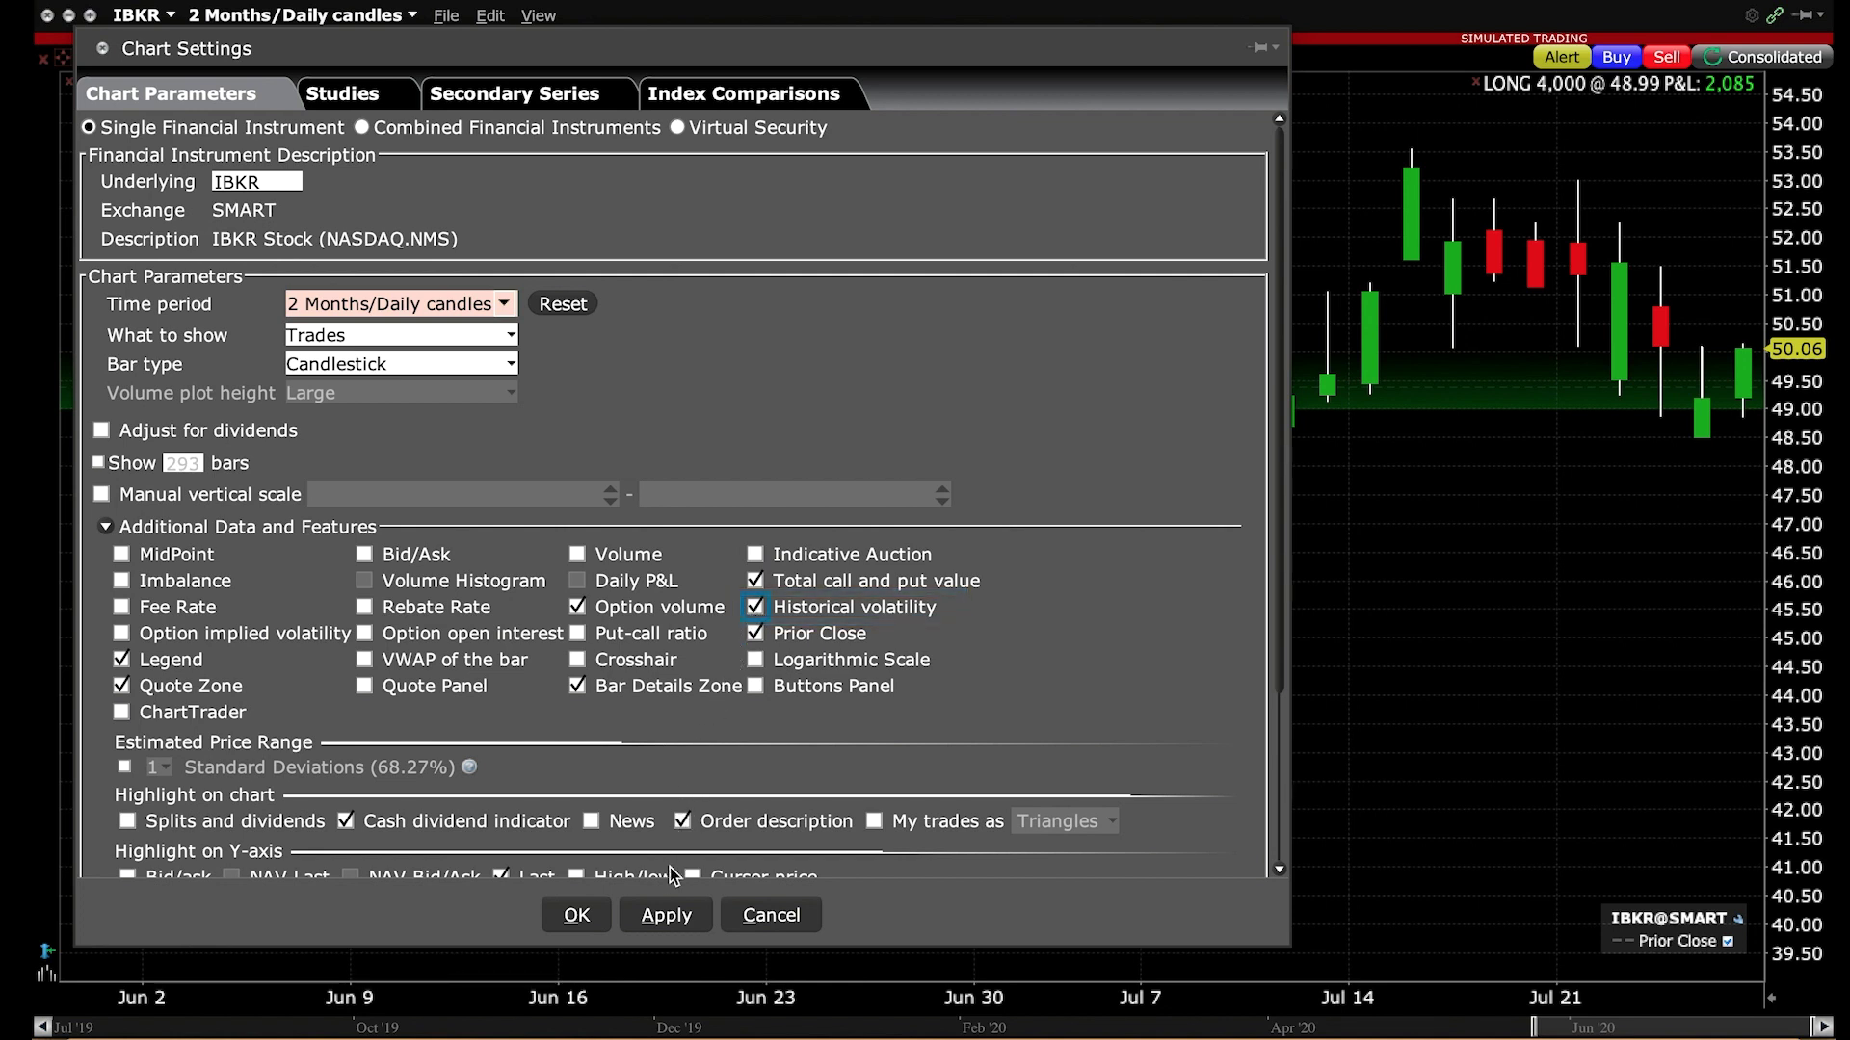
click(662, 916)
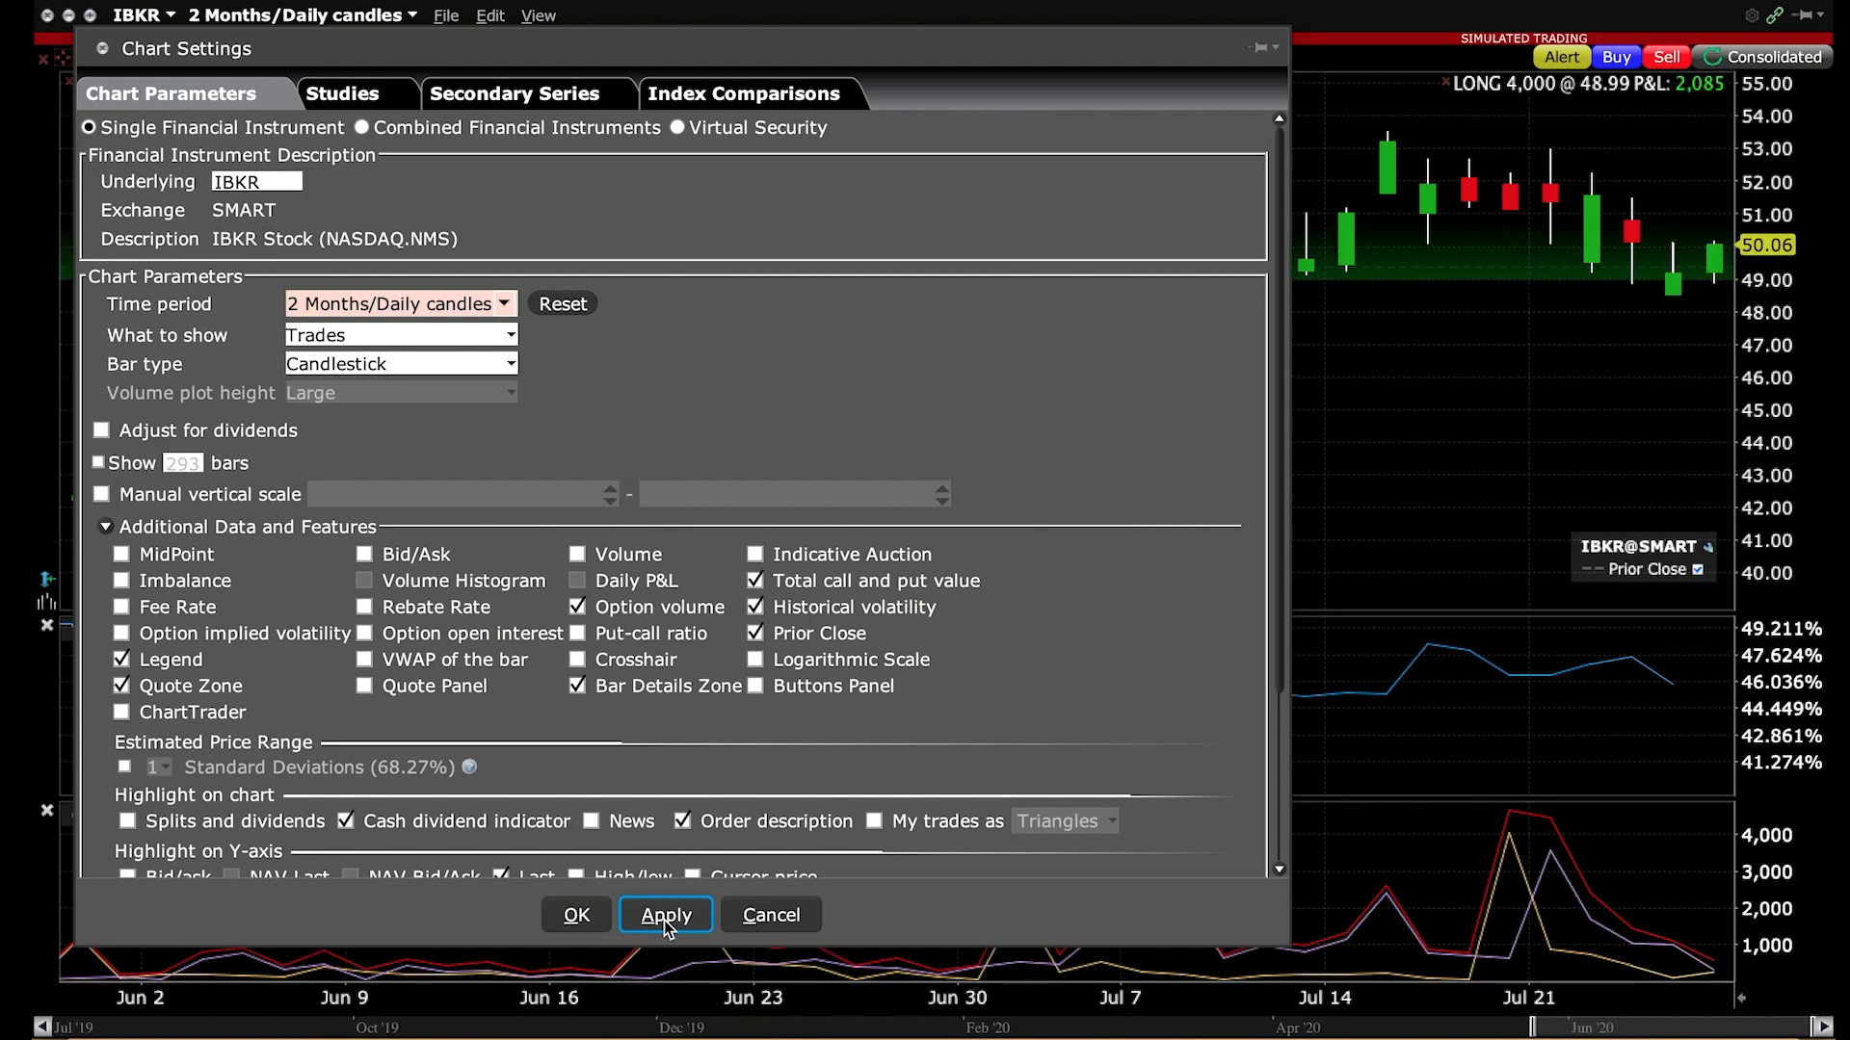
click(578, 917)
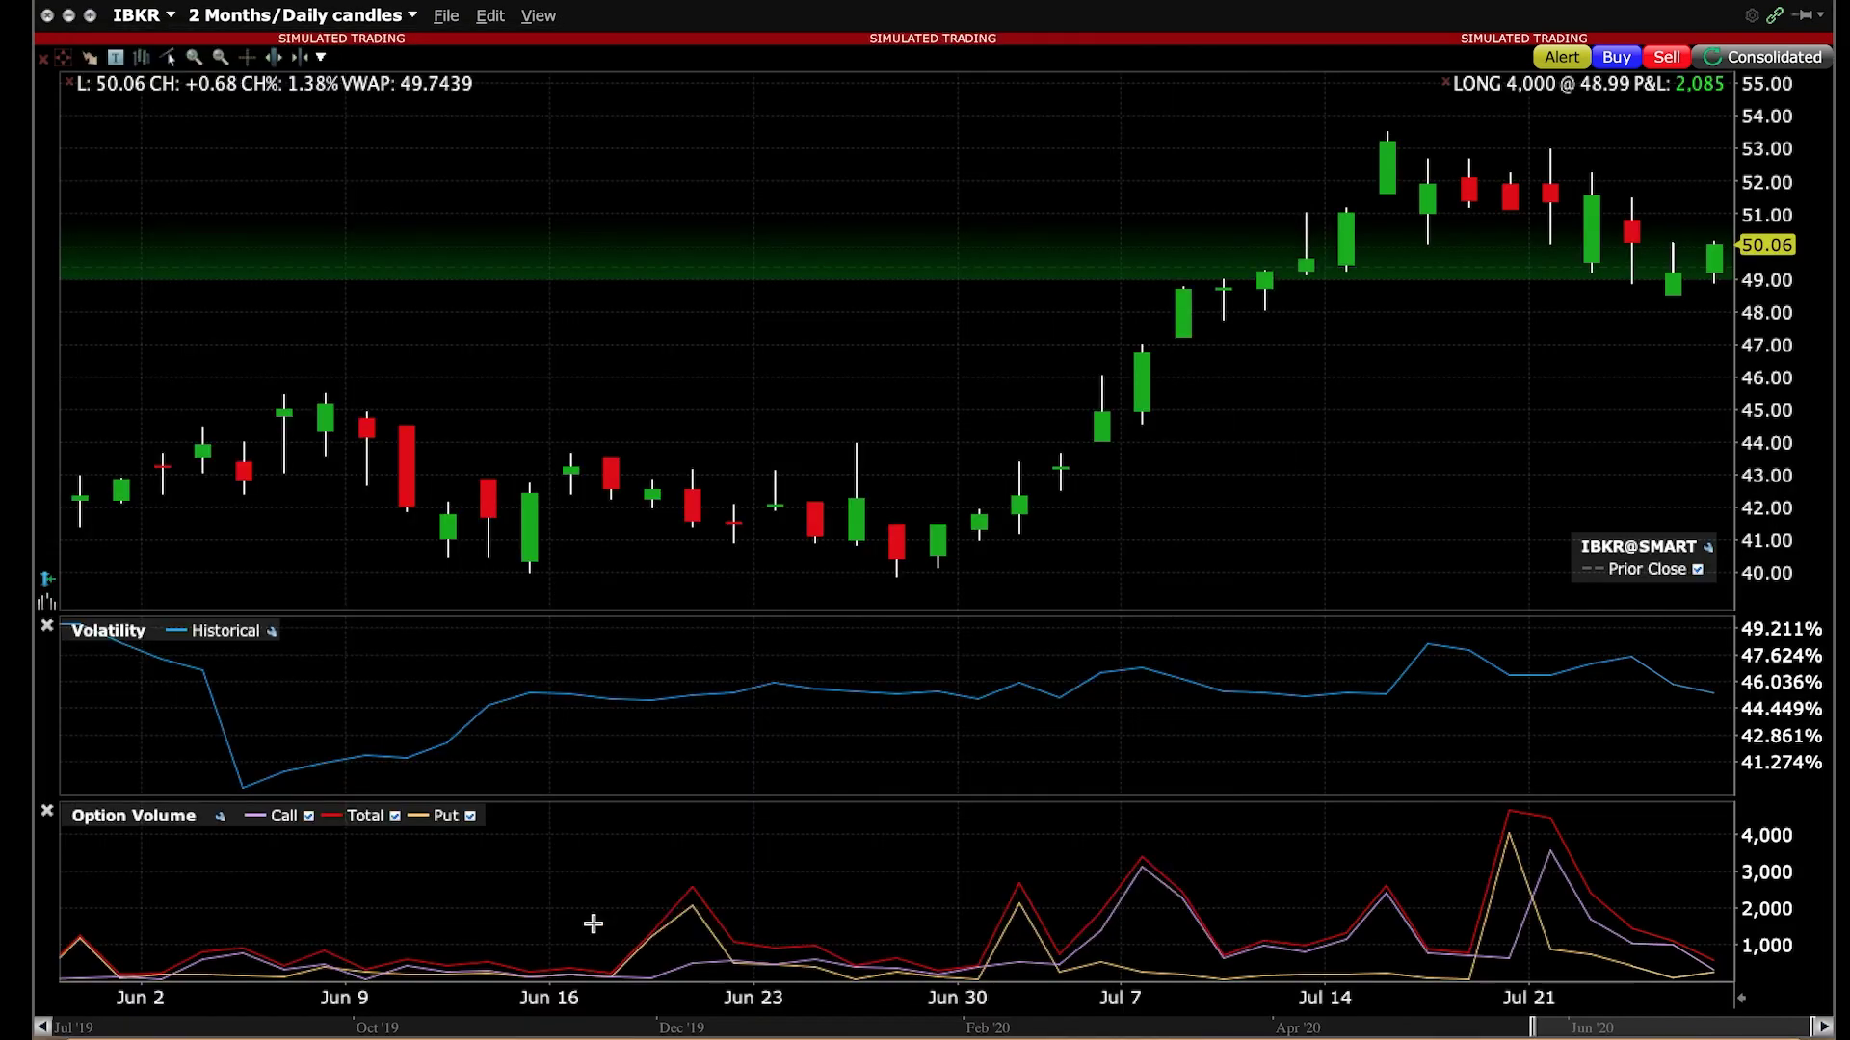
Set Today with 5 min candles, turn on volume and Volume Histogram, then confirm.
click(490, 15)
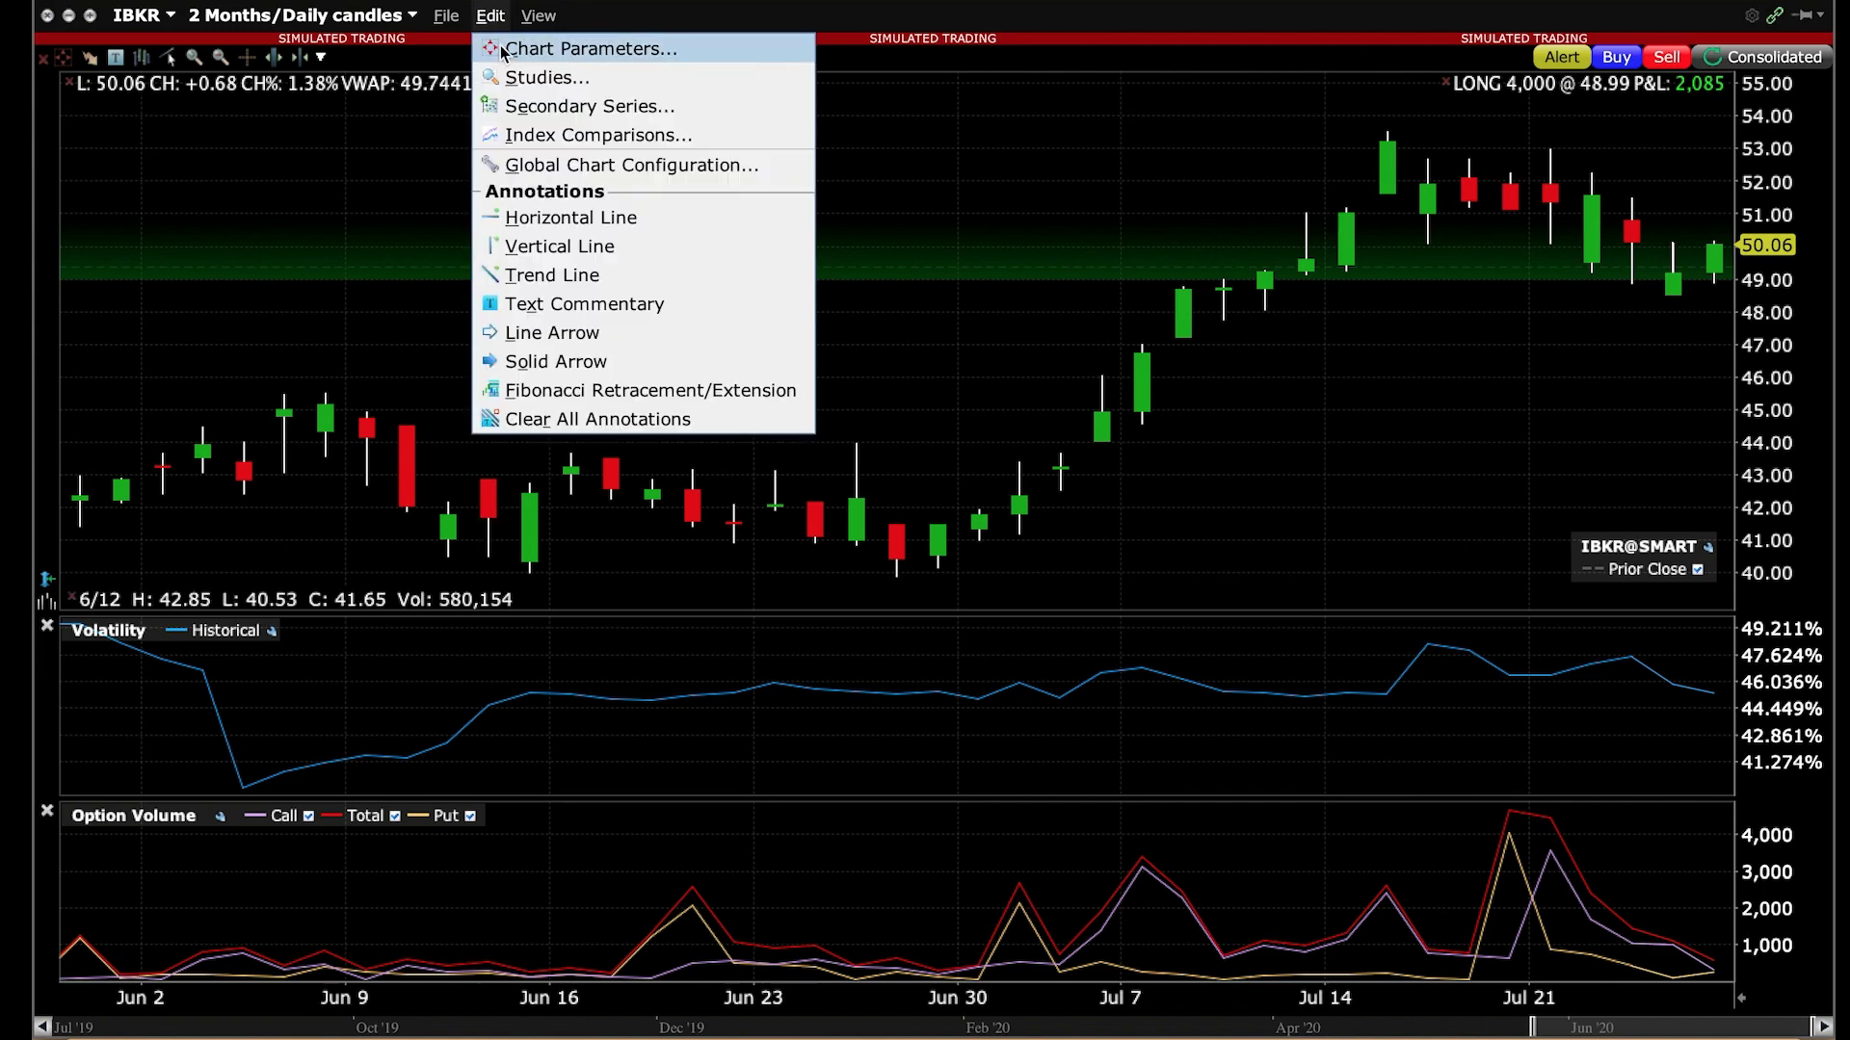
click(503, 48)
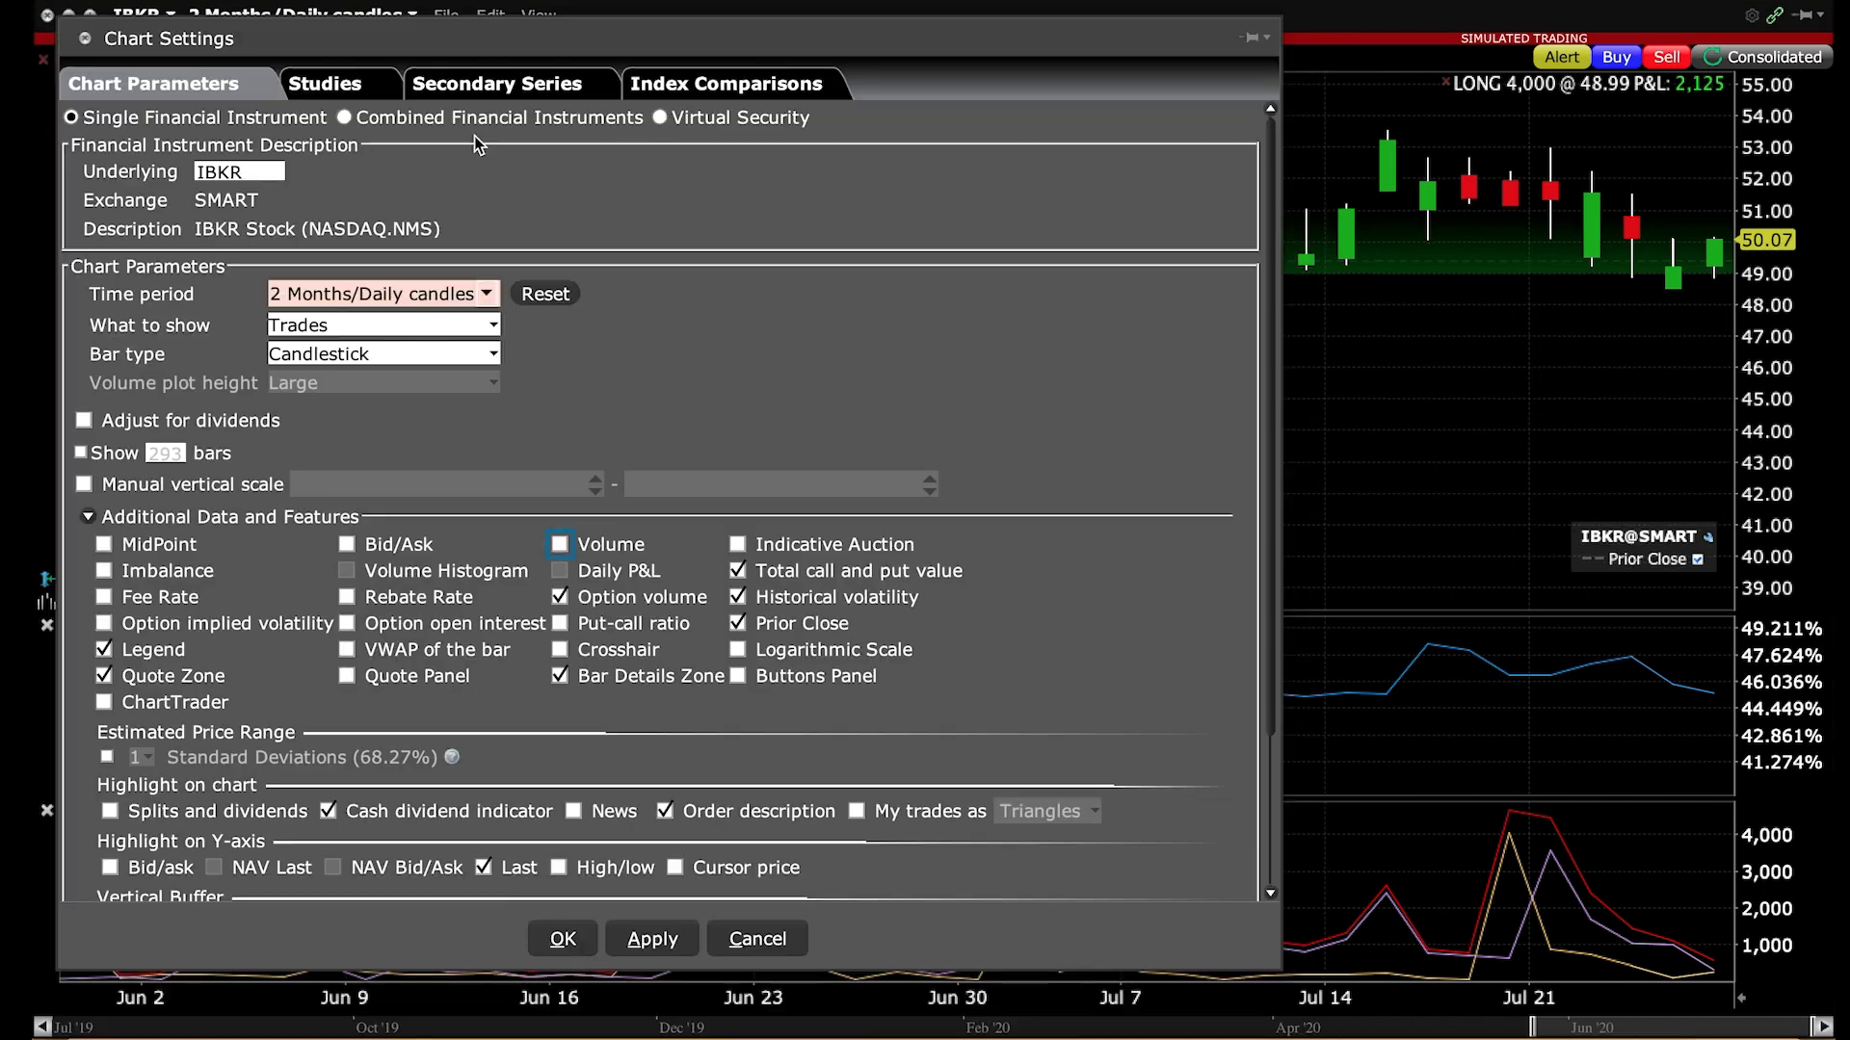
click(562, 547)
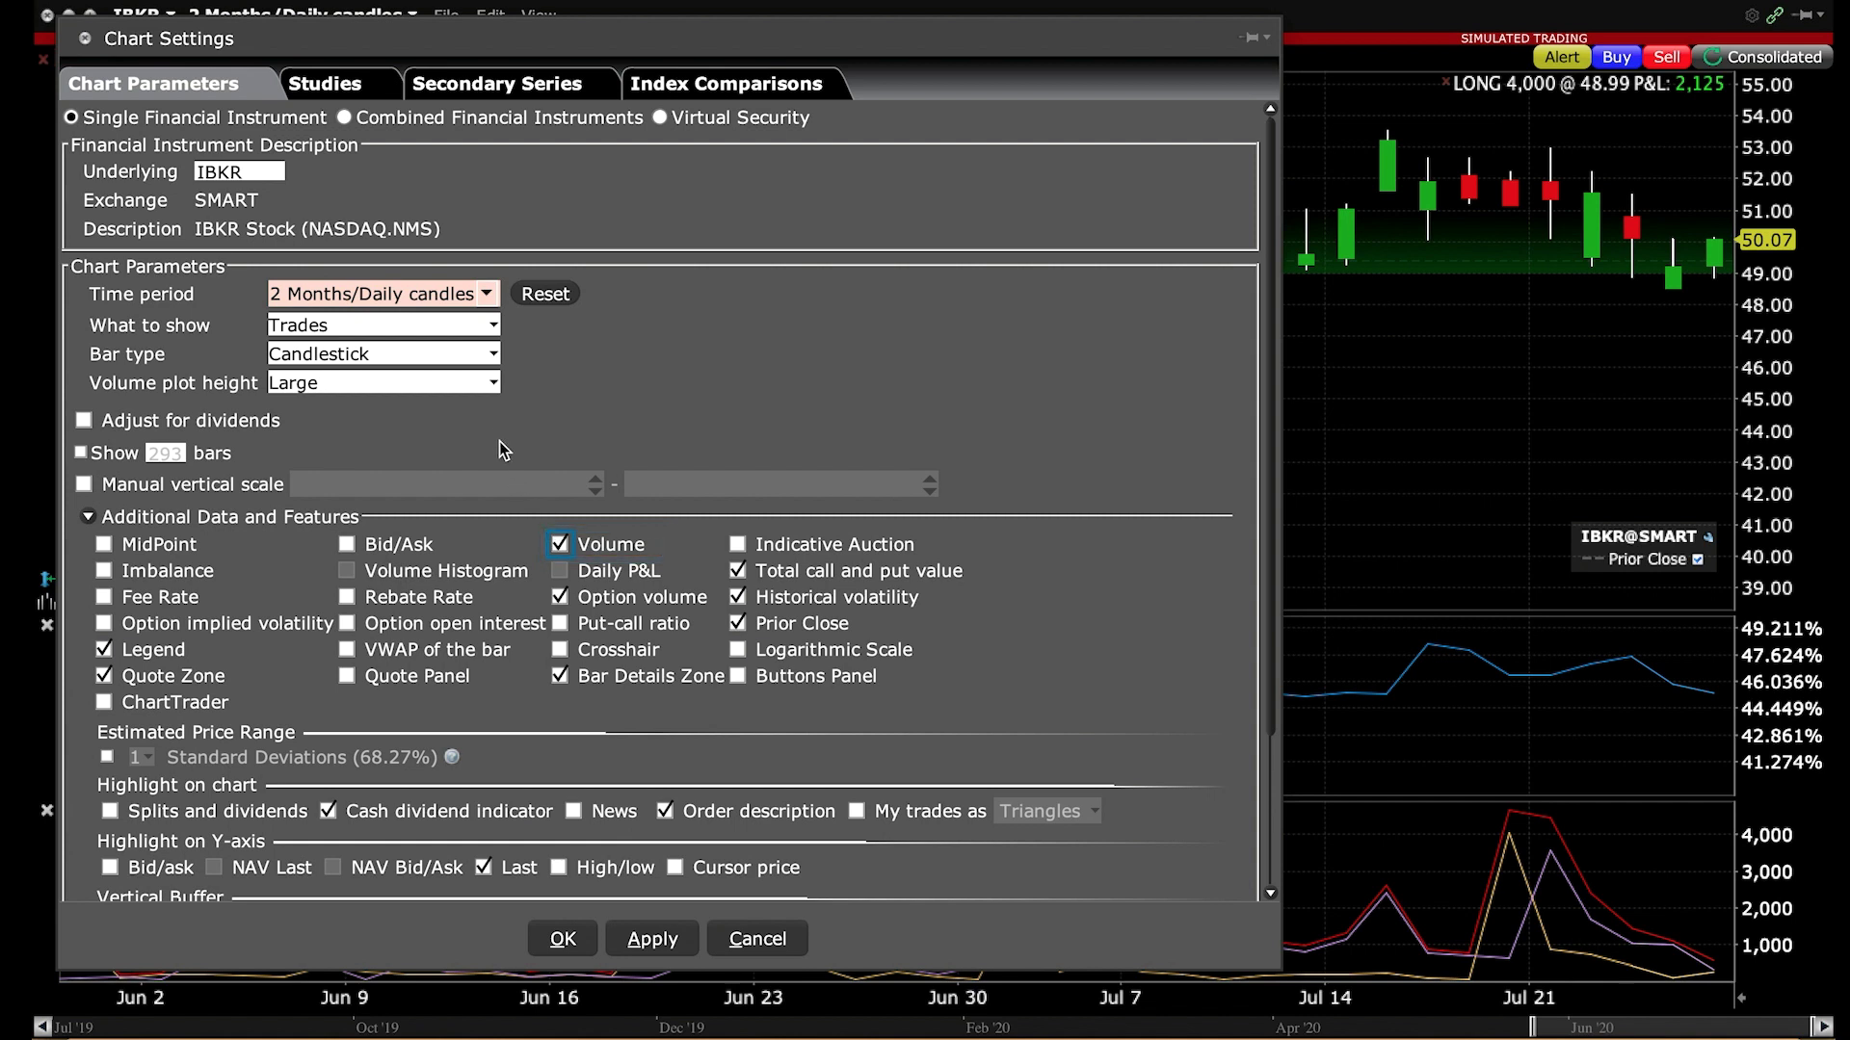
click(449, 305)
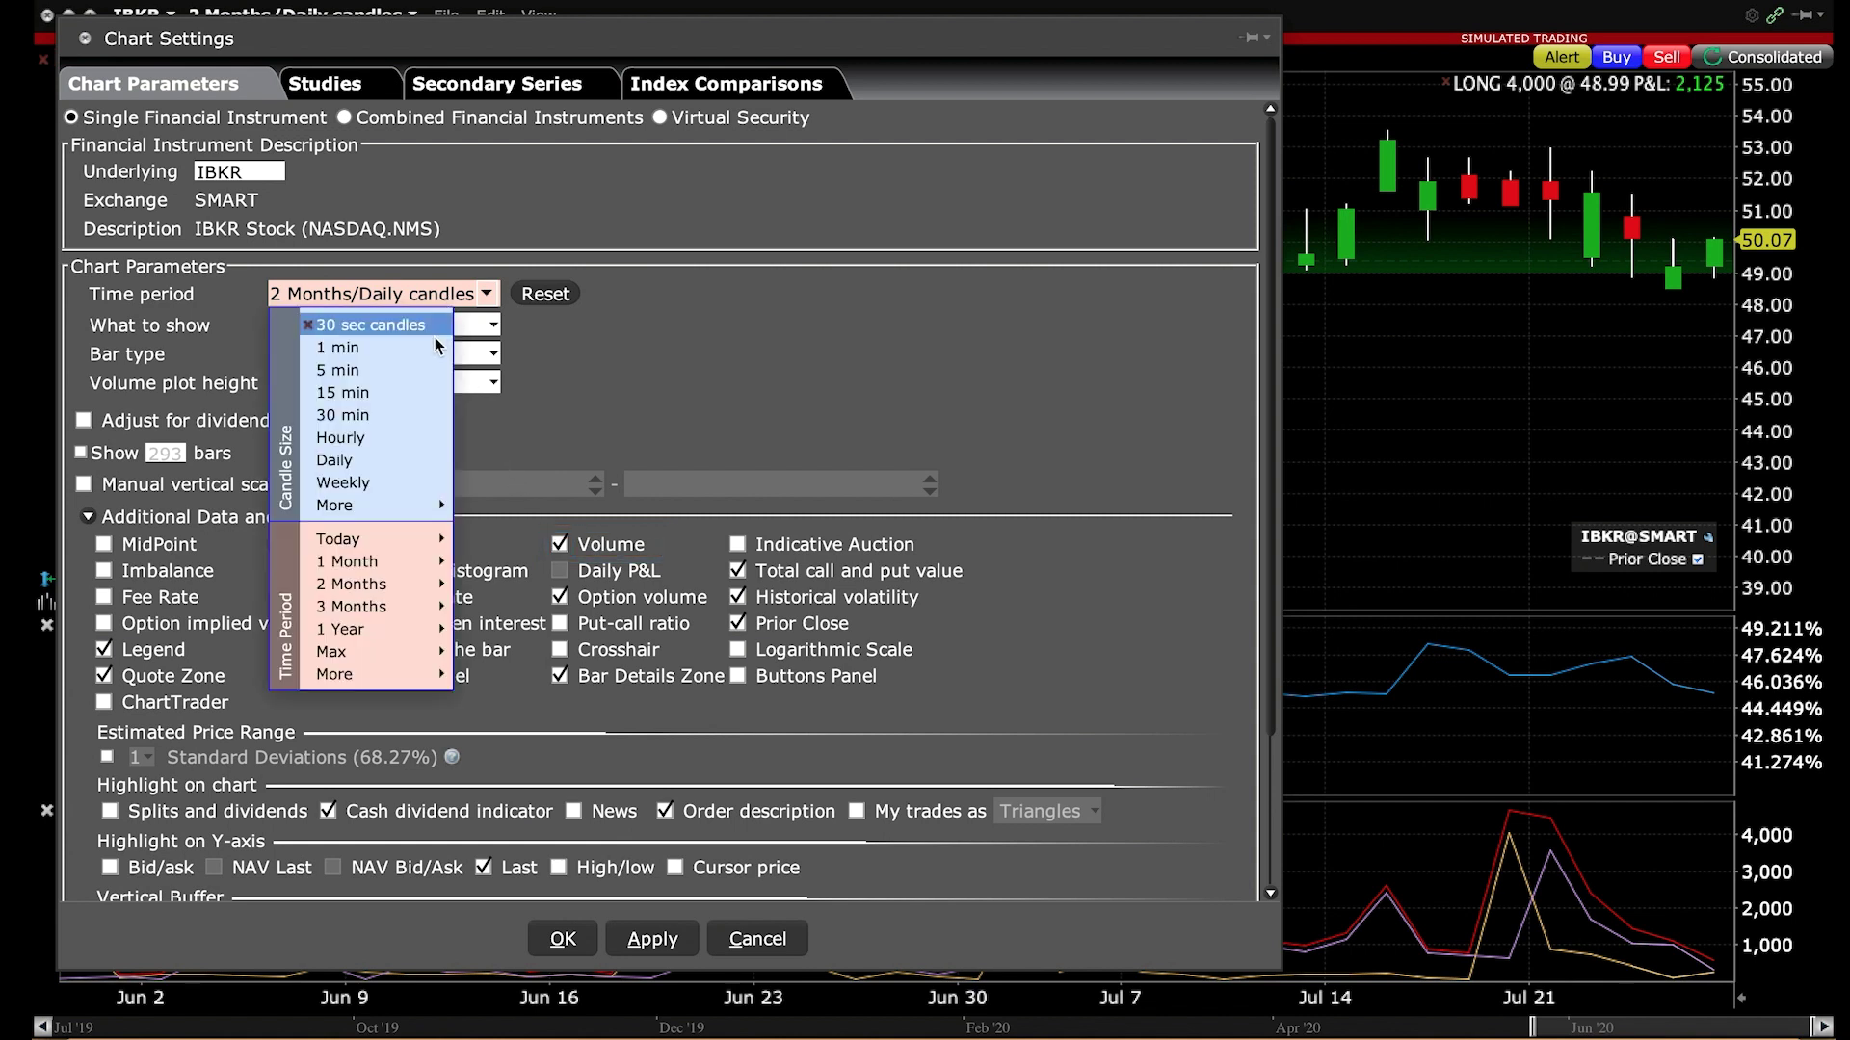
mouse_move(417, 549)
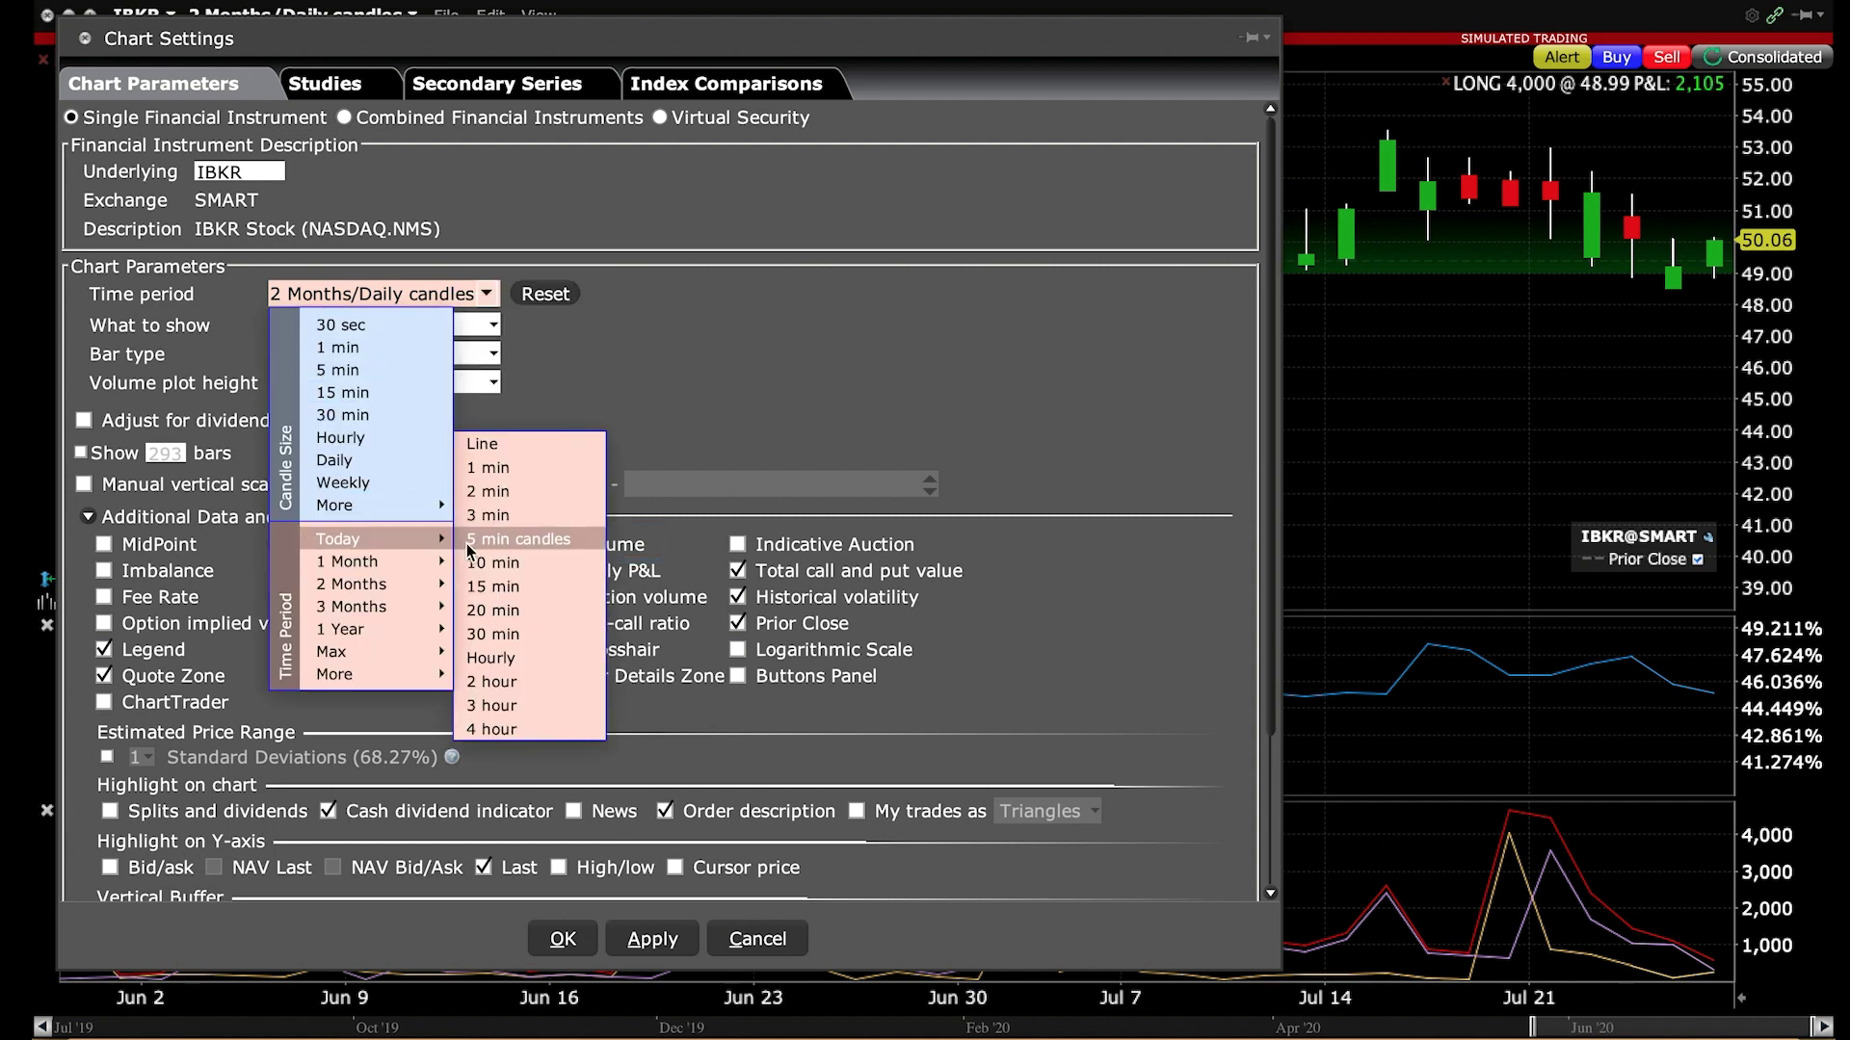
click(470, 541)
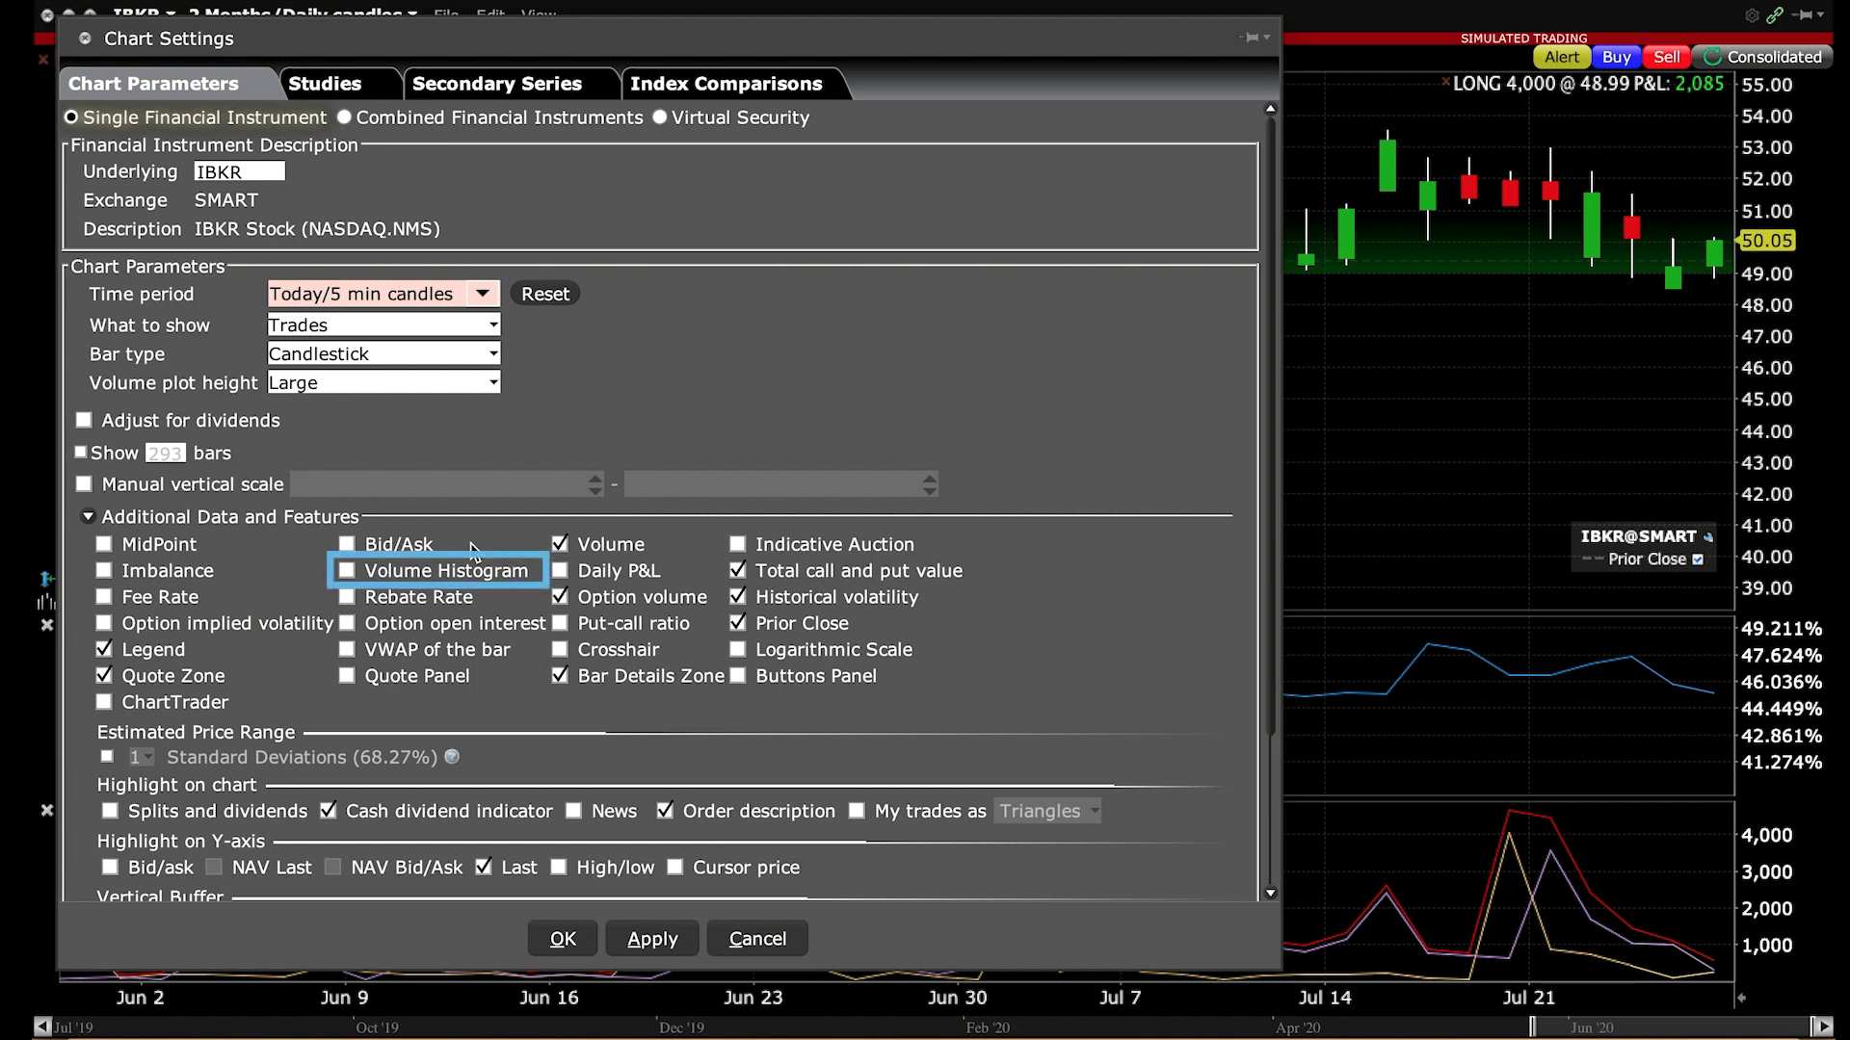
click(351, 573)
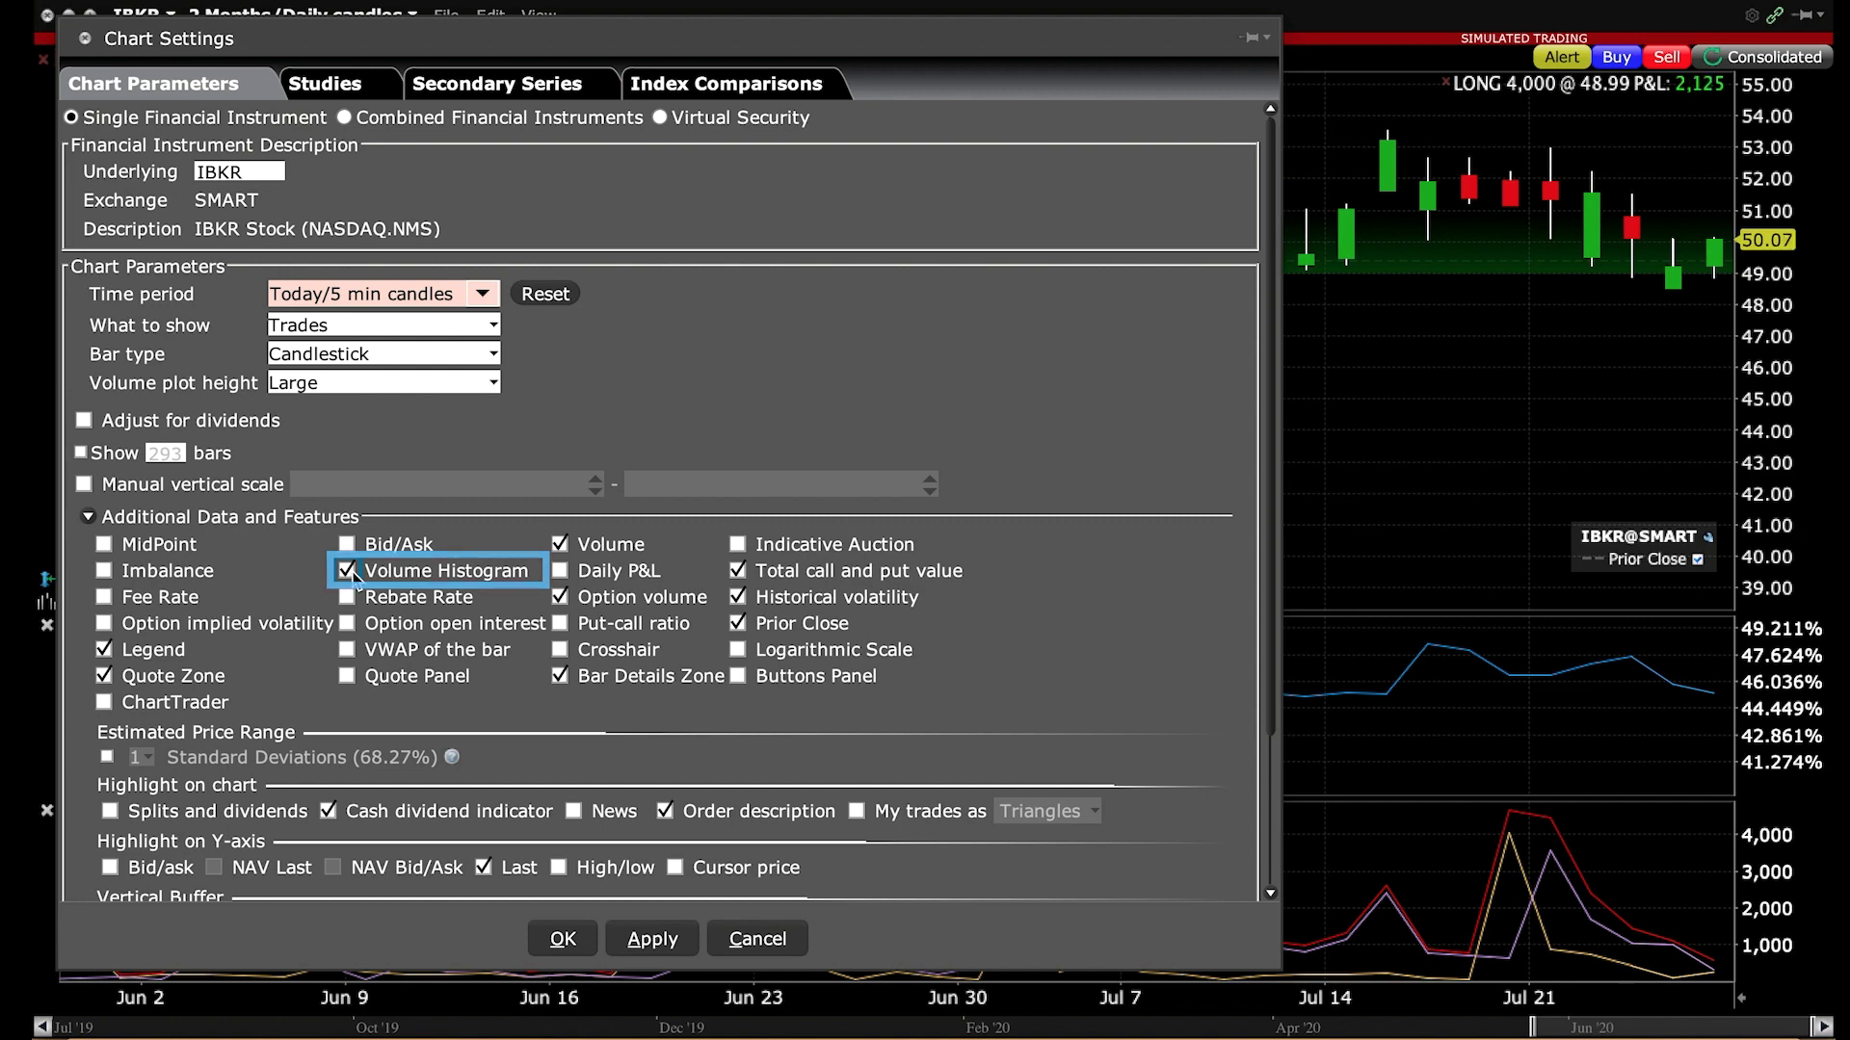
click(563, 938)
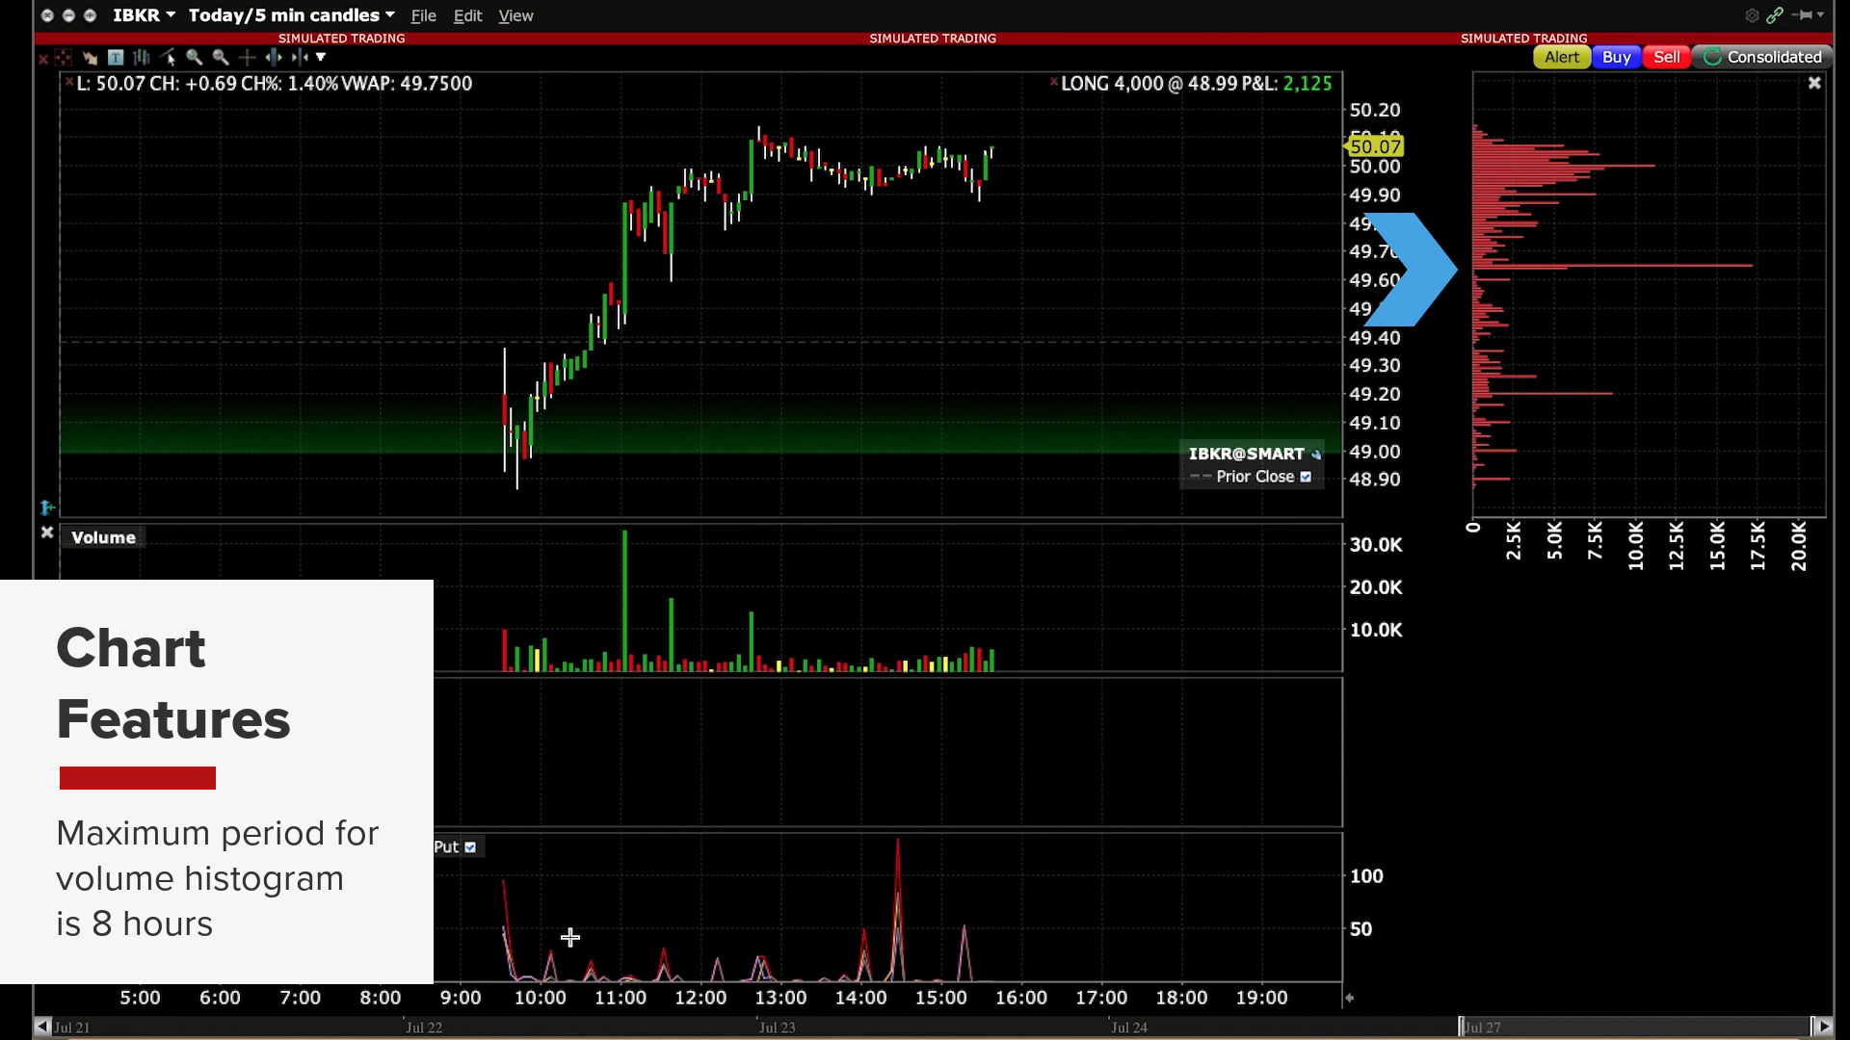
Turn on ChartTrader in Chart Parameters and apply it.
click(467, 16)
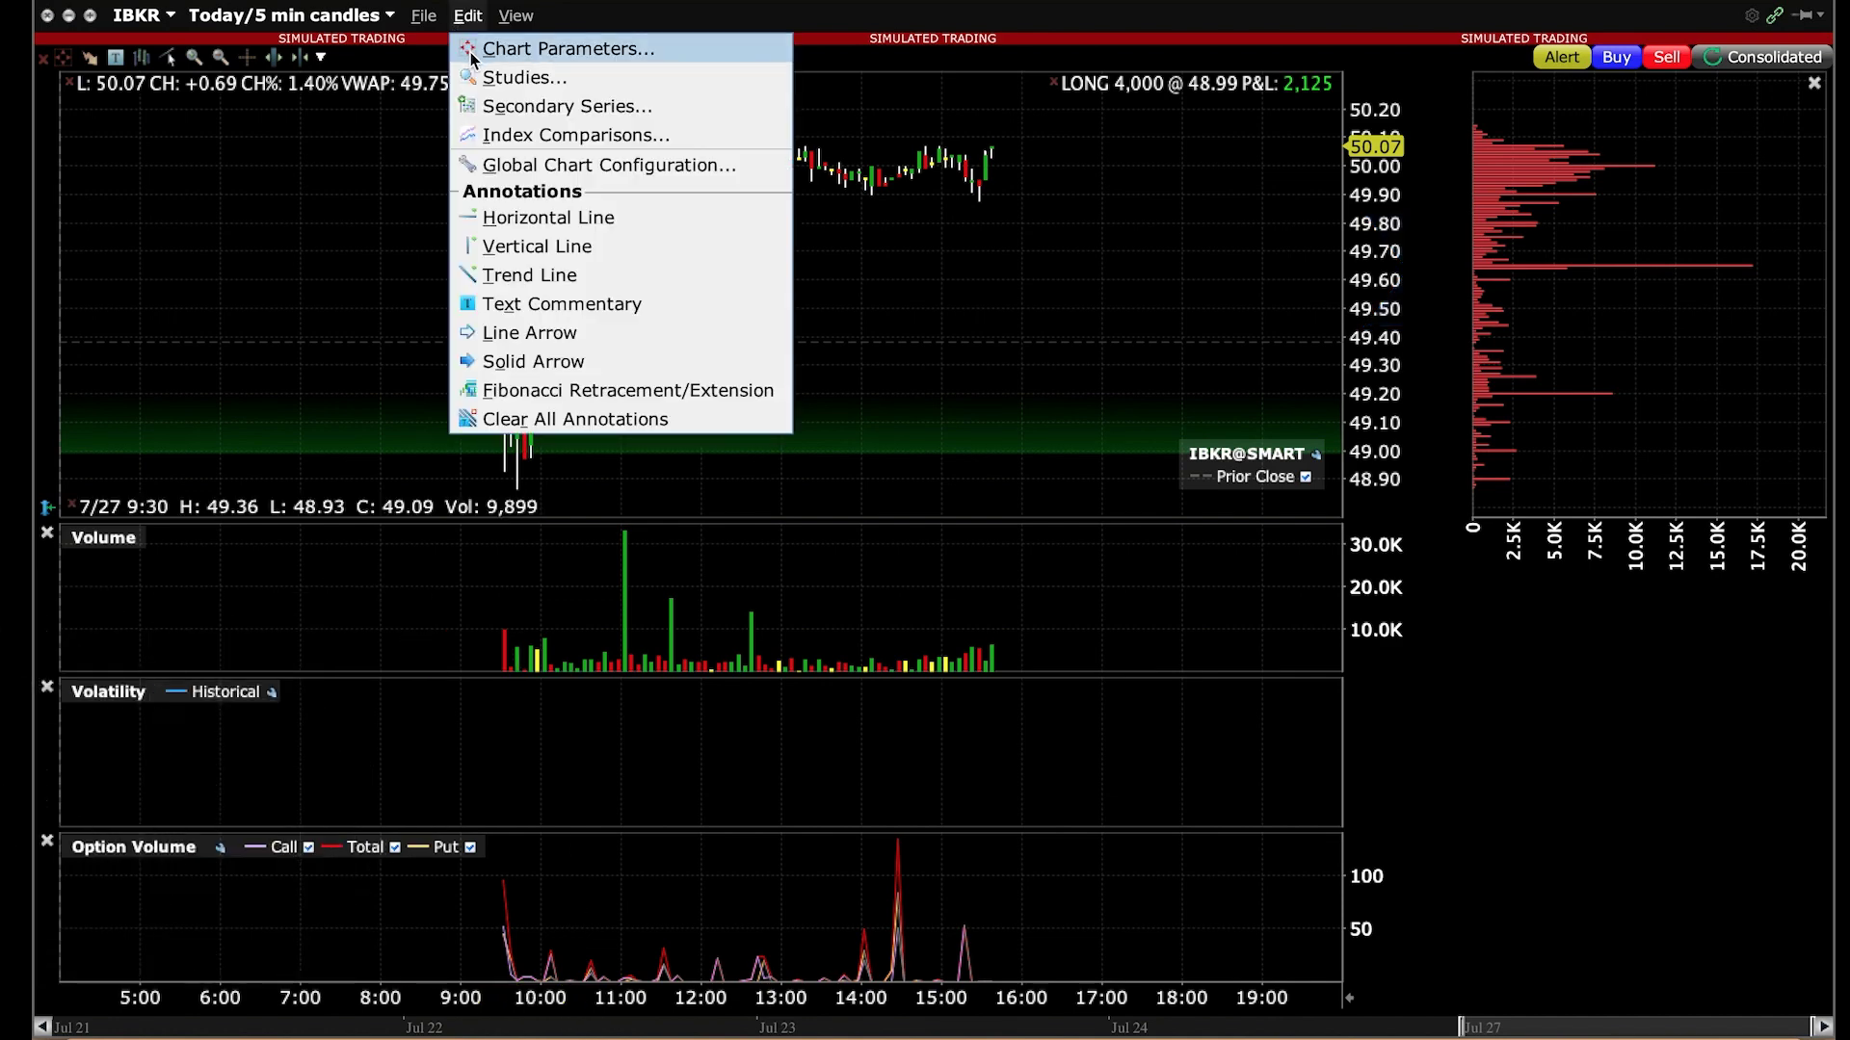
click(472, 50)
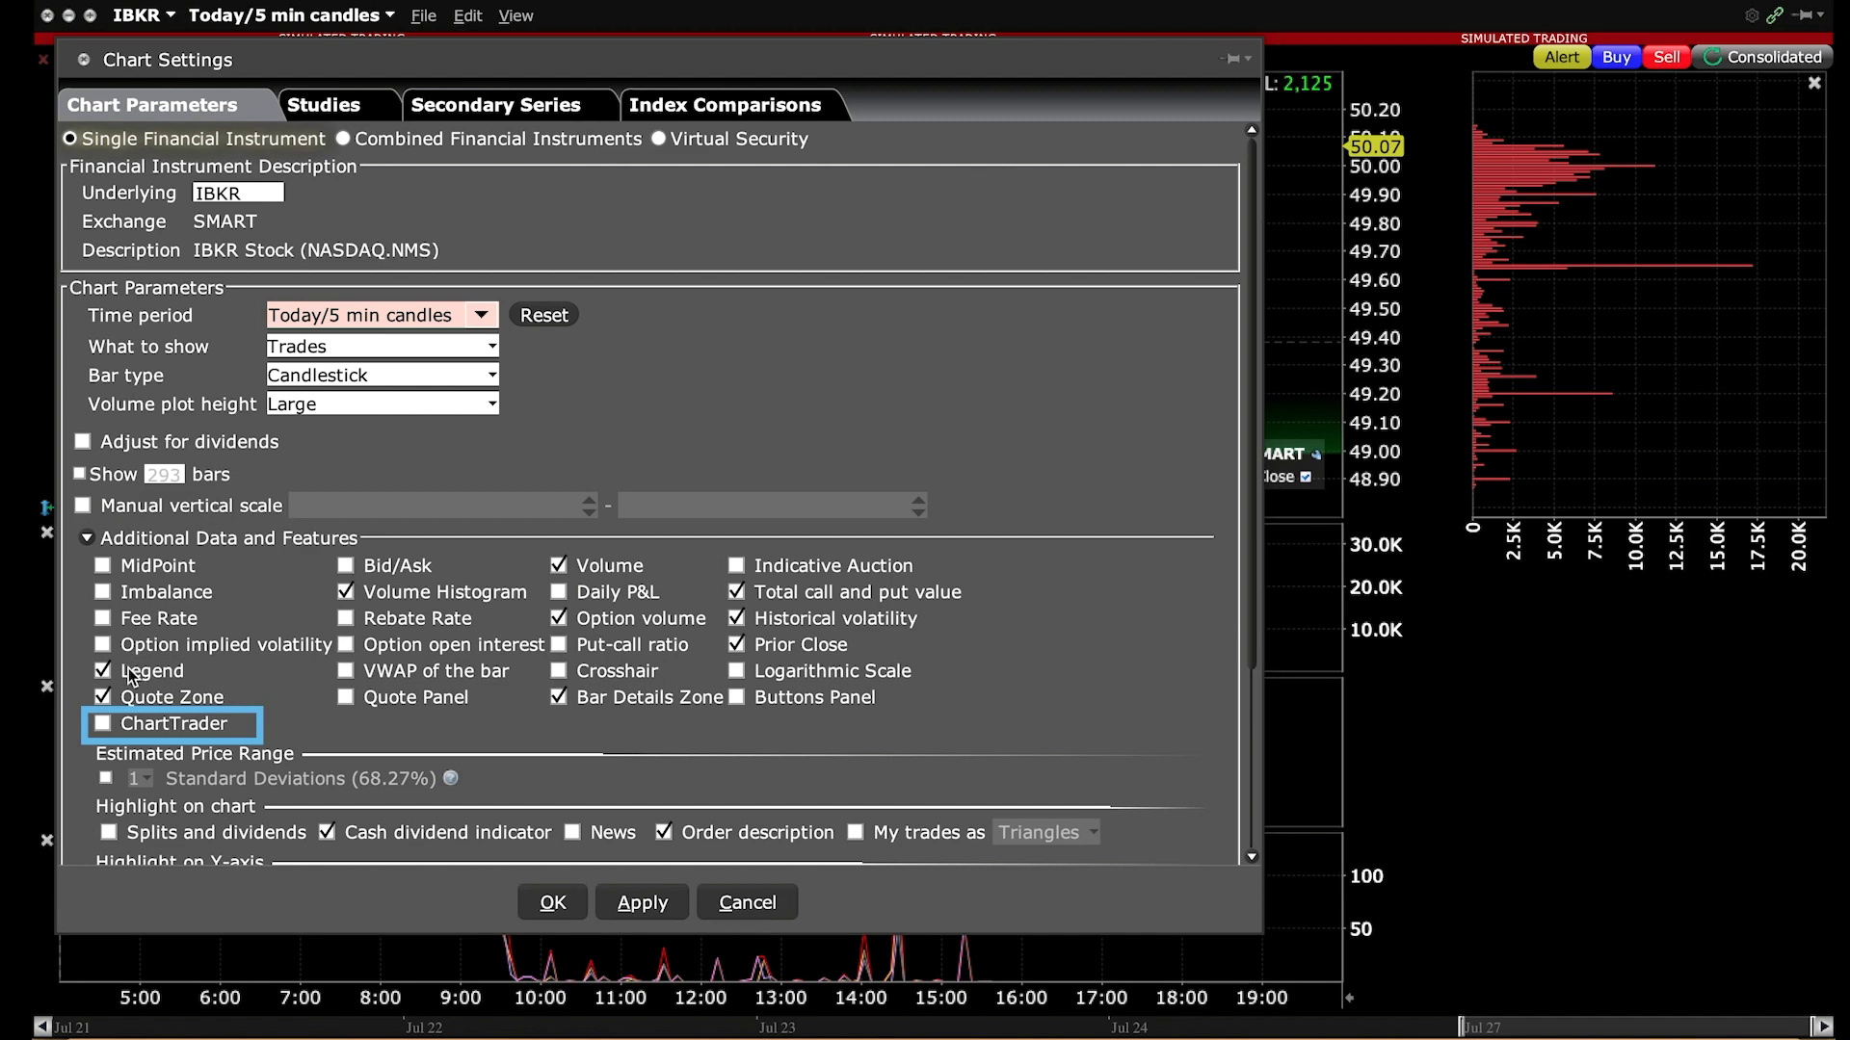
click(103, 724)
click(639, 902)
click(552, 902)
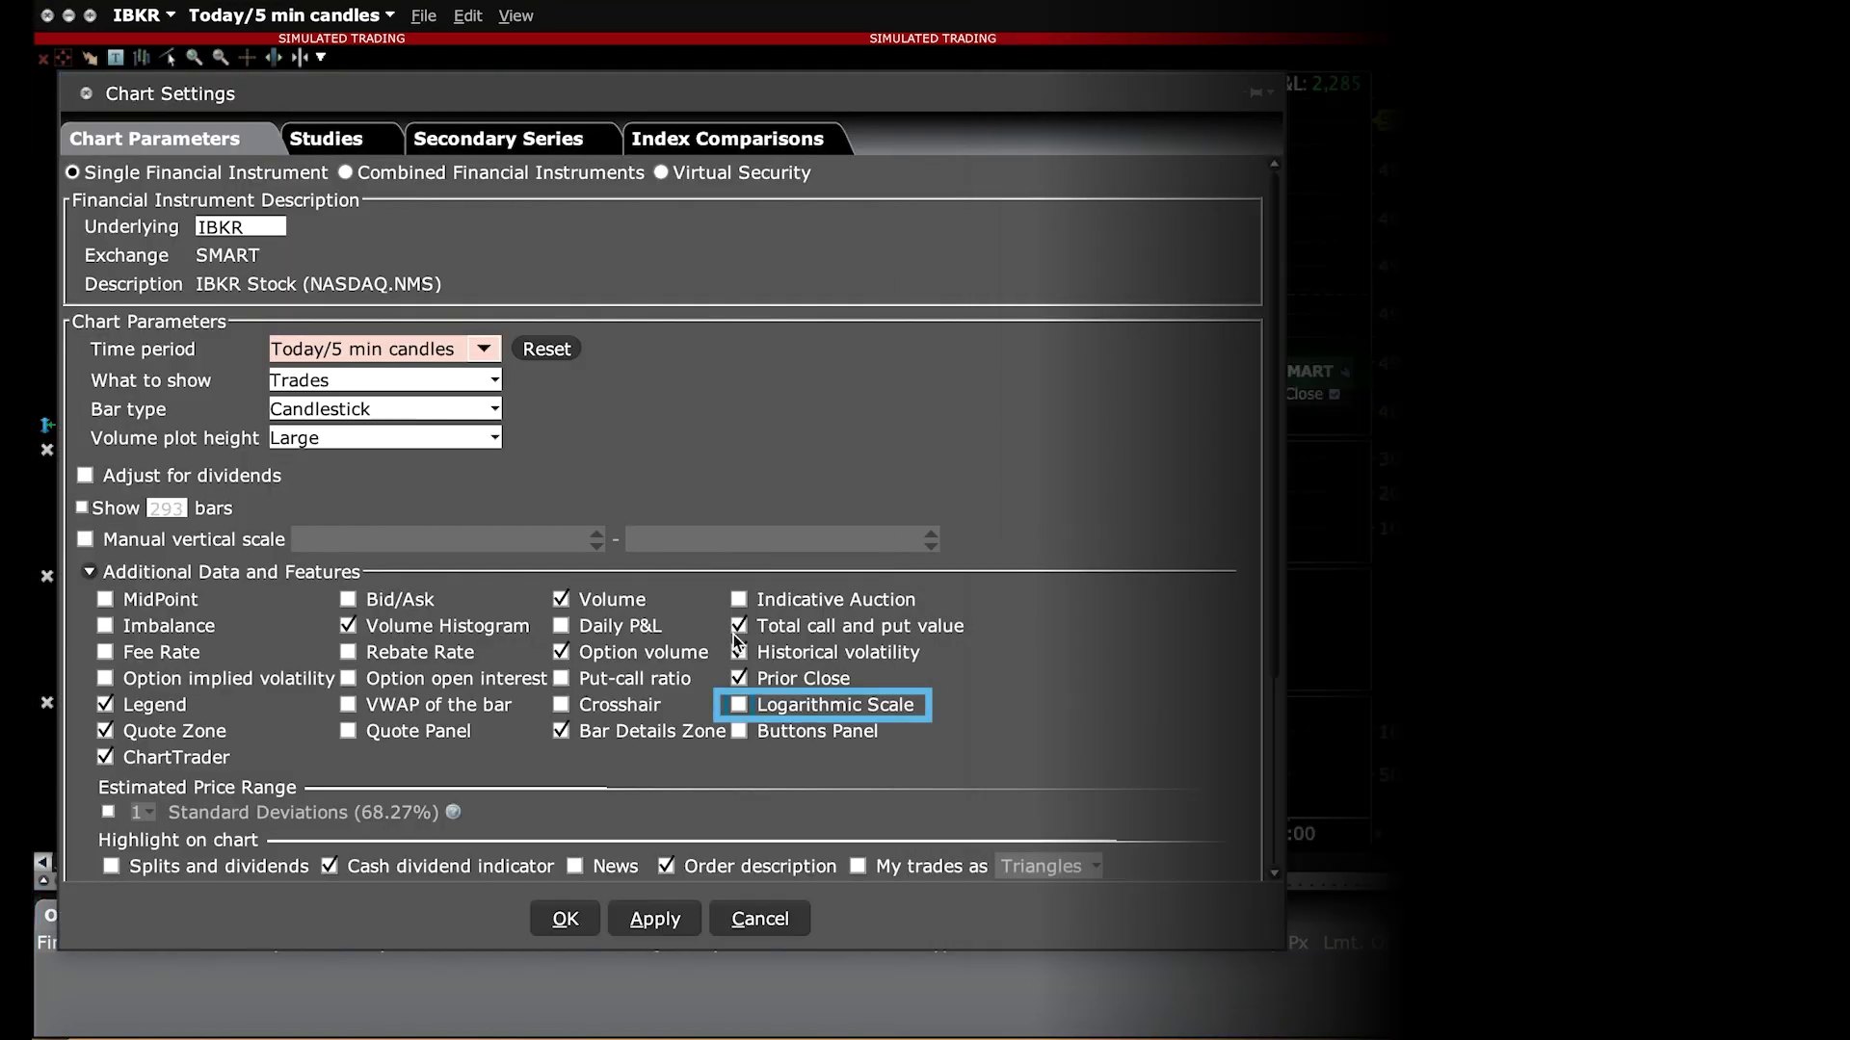
Switch to a Logarithmic Scale with 1 Year of Daily candles, apply, and close settings.
click(739, 705)
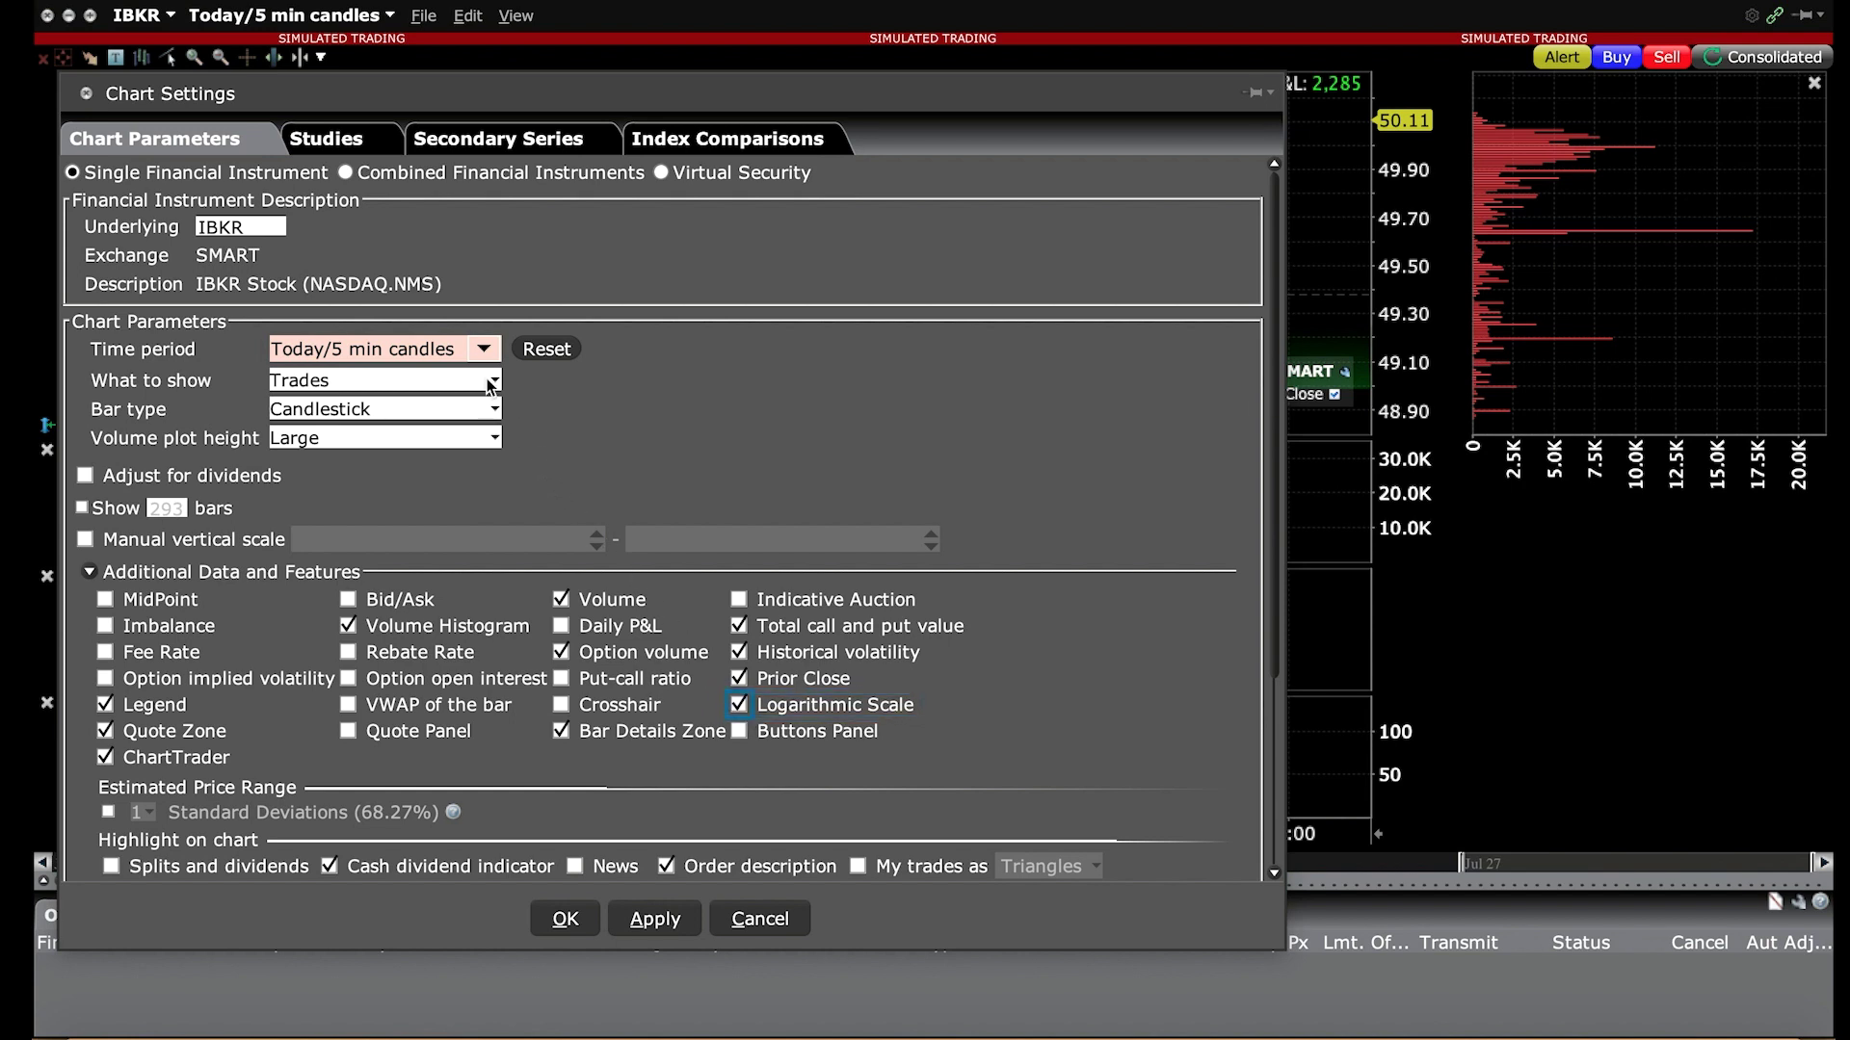
click(475, 352)
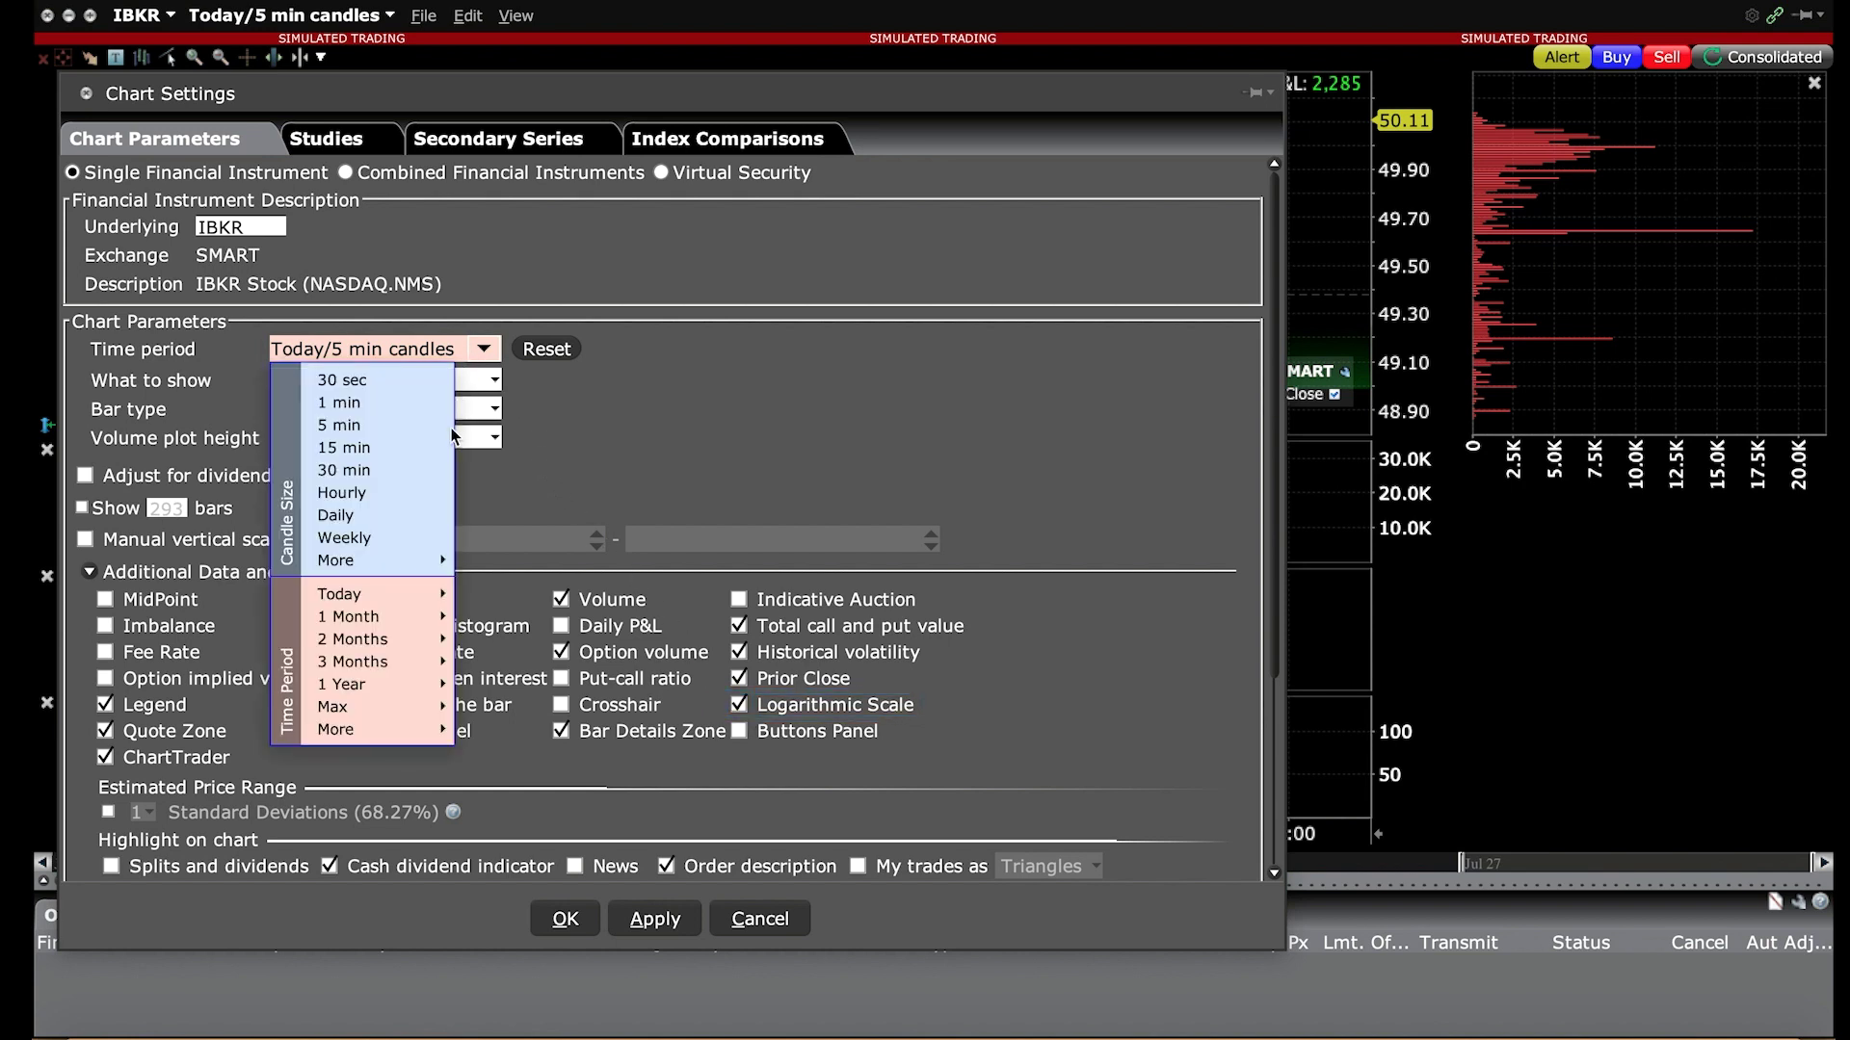
mouse_move(425, 690)
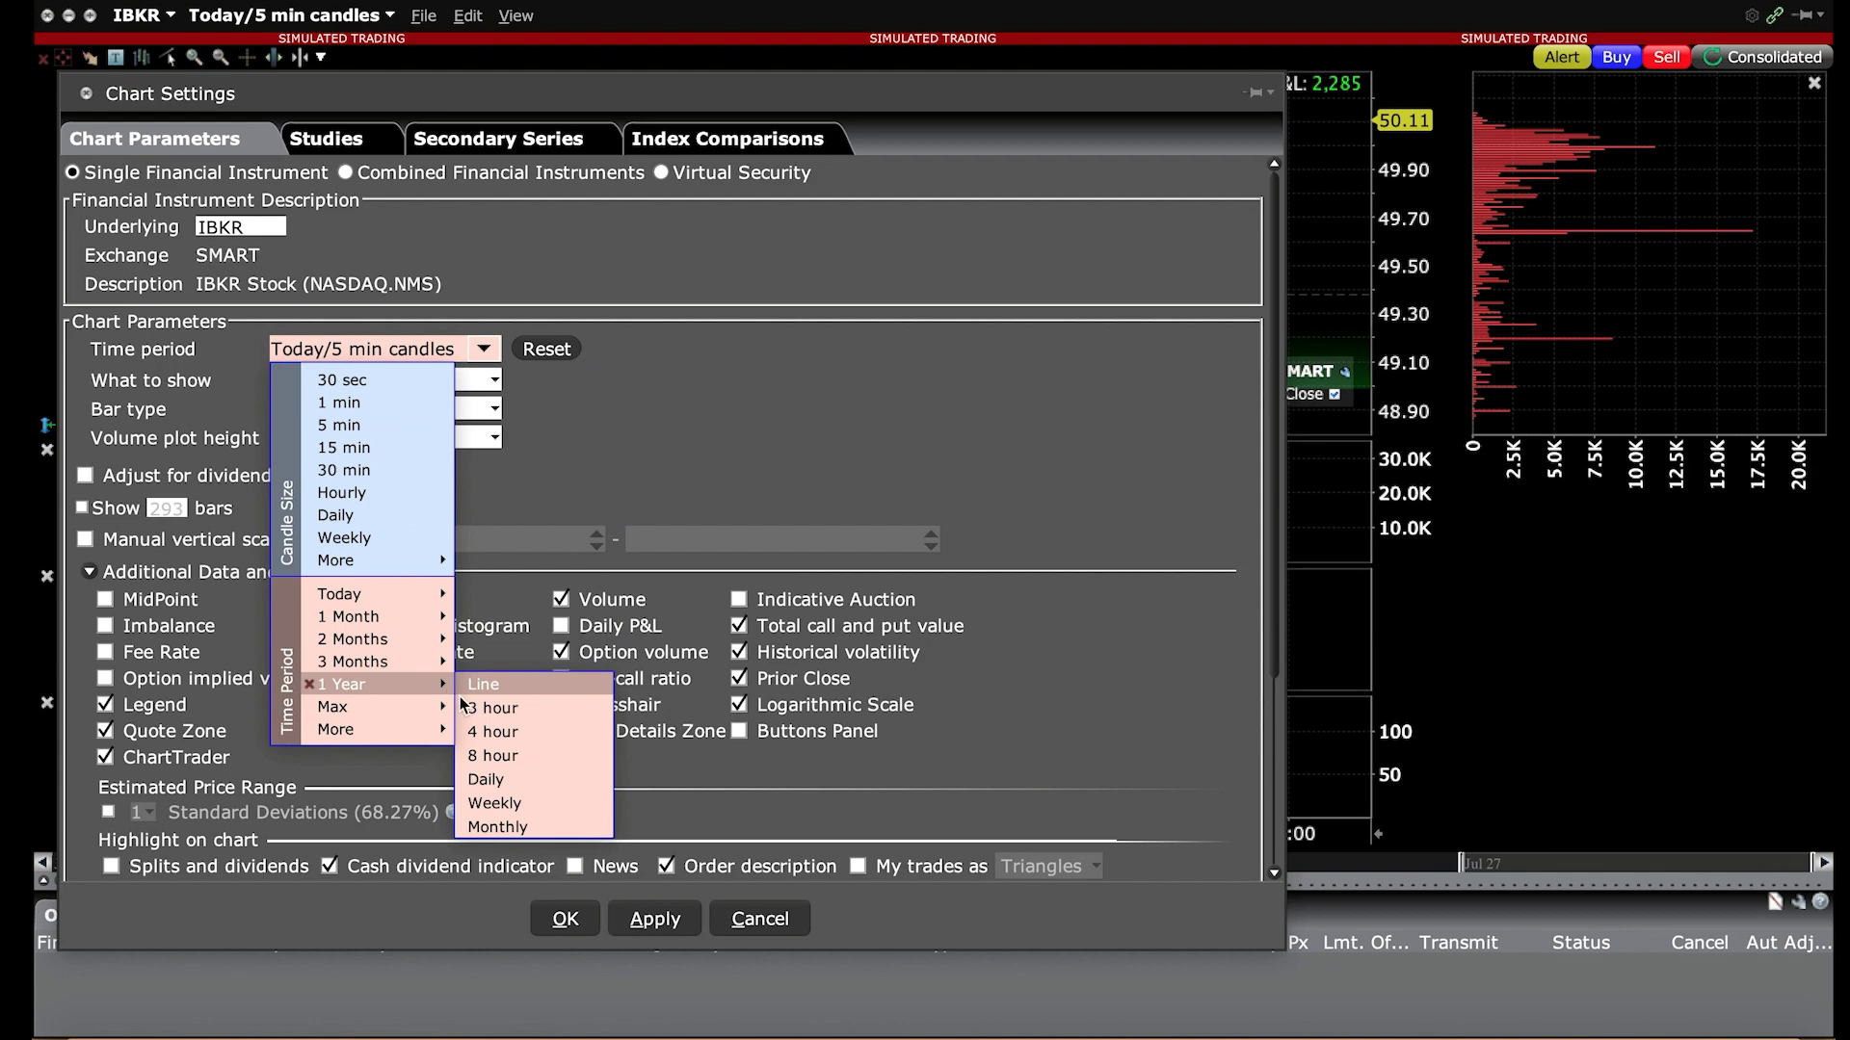
click(491, 782)
click(653, 920)
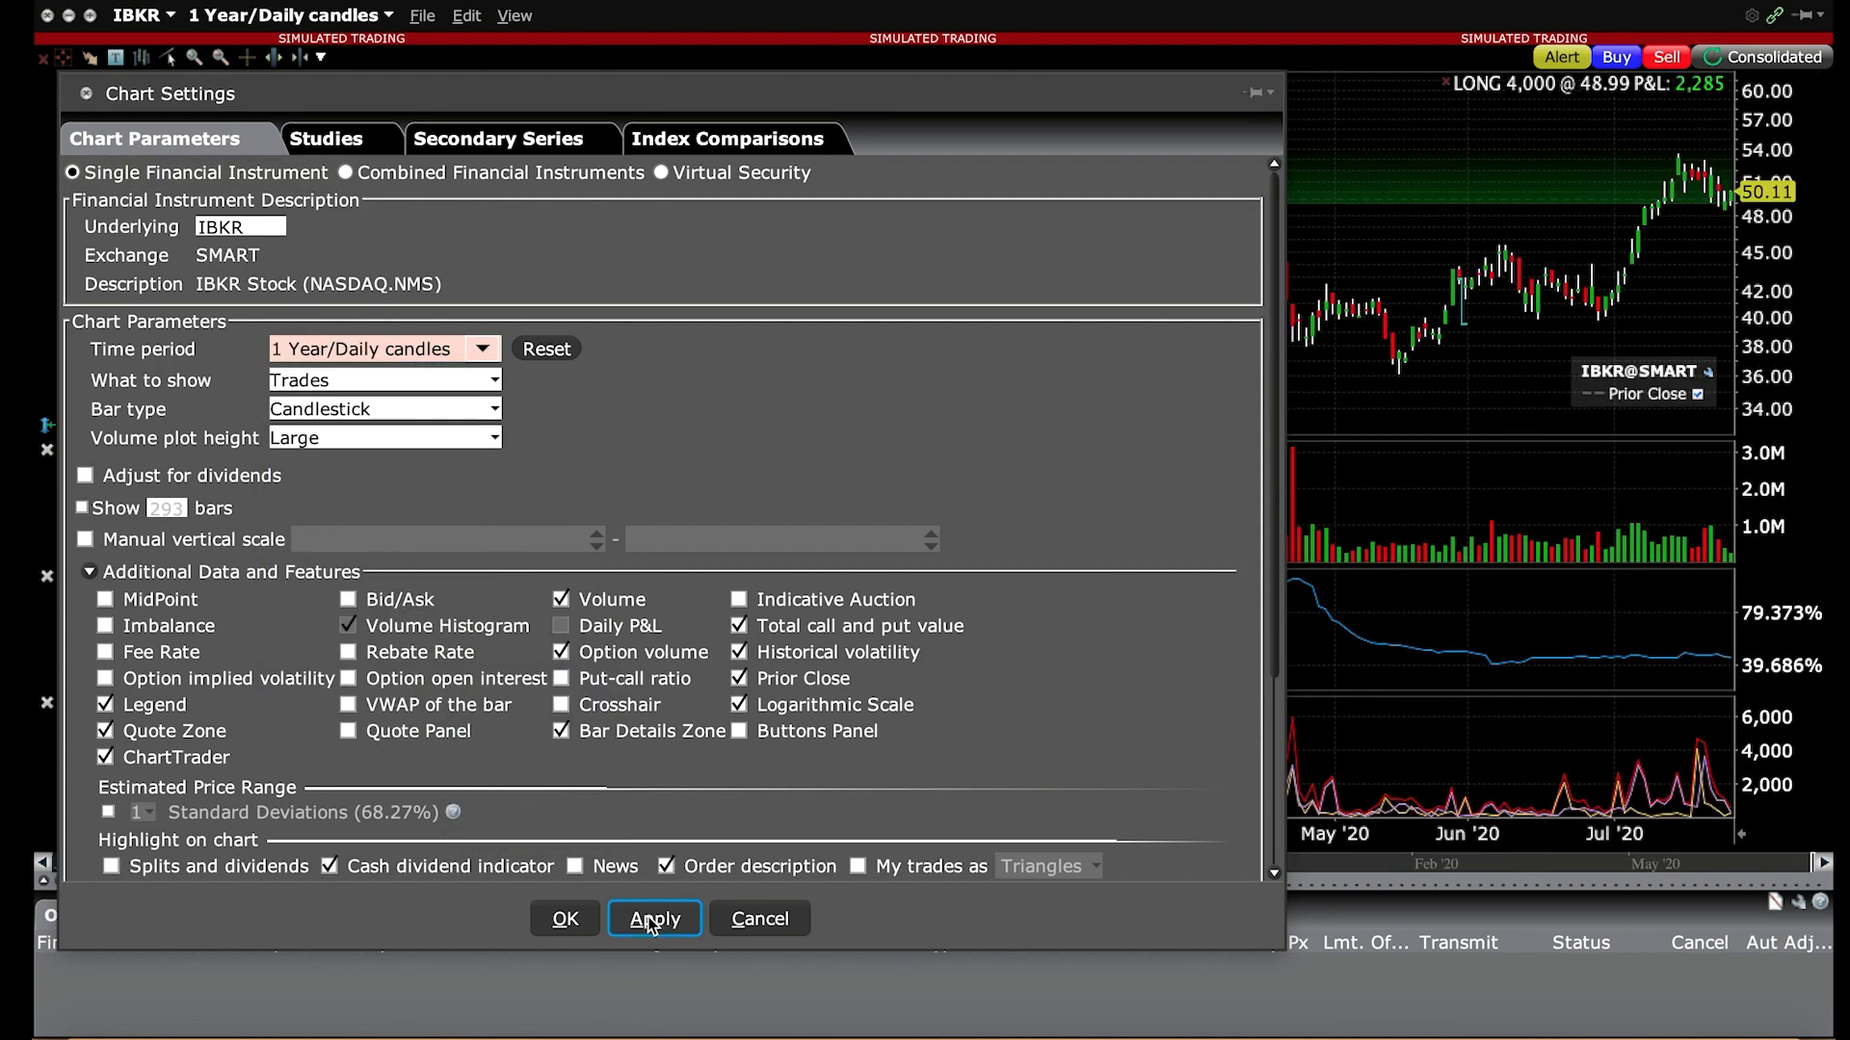
click(578, 926)
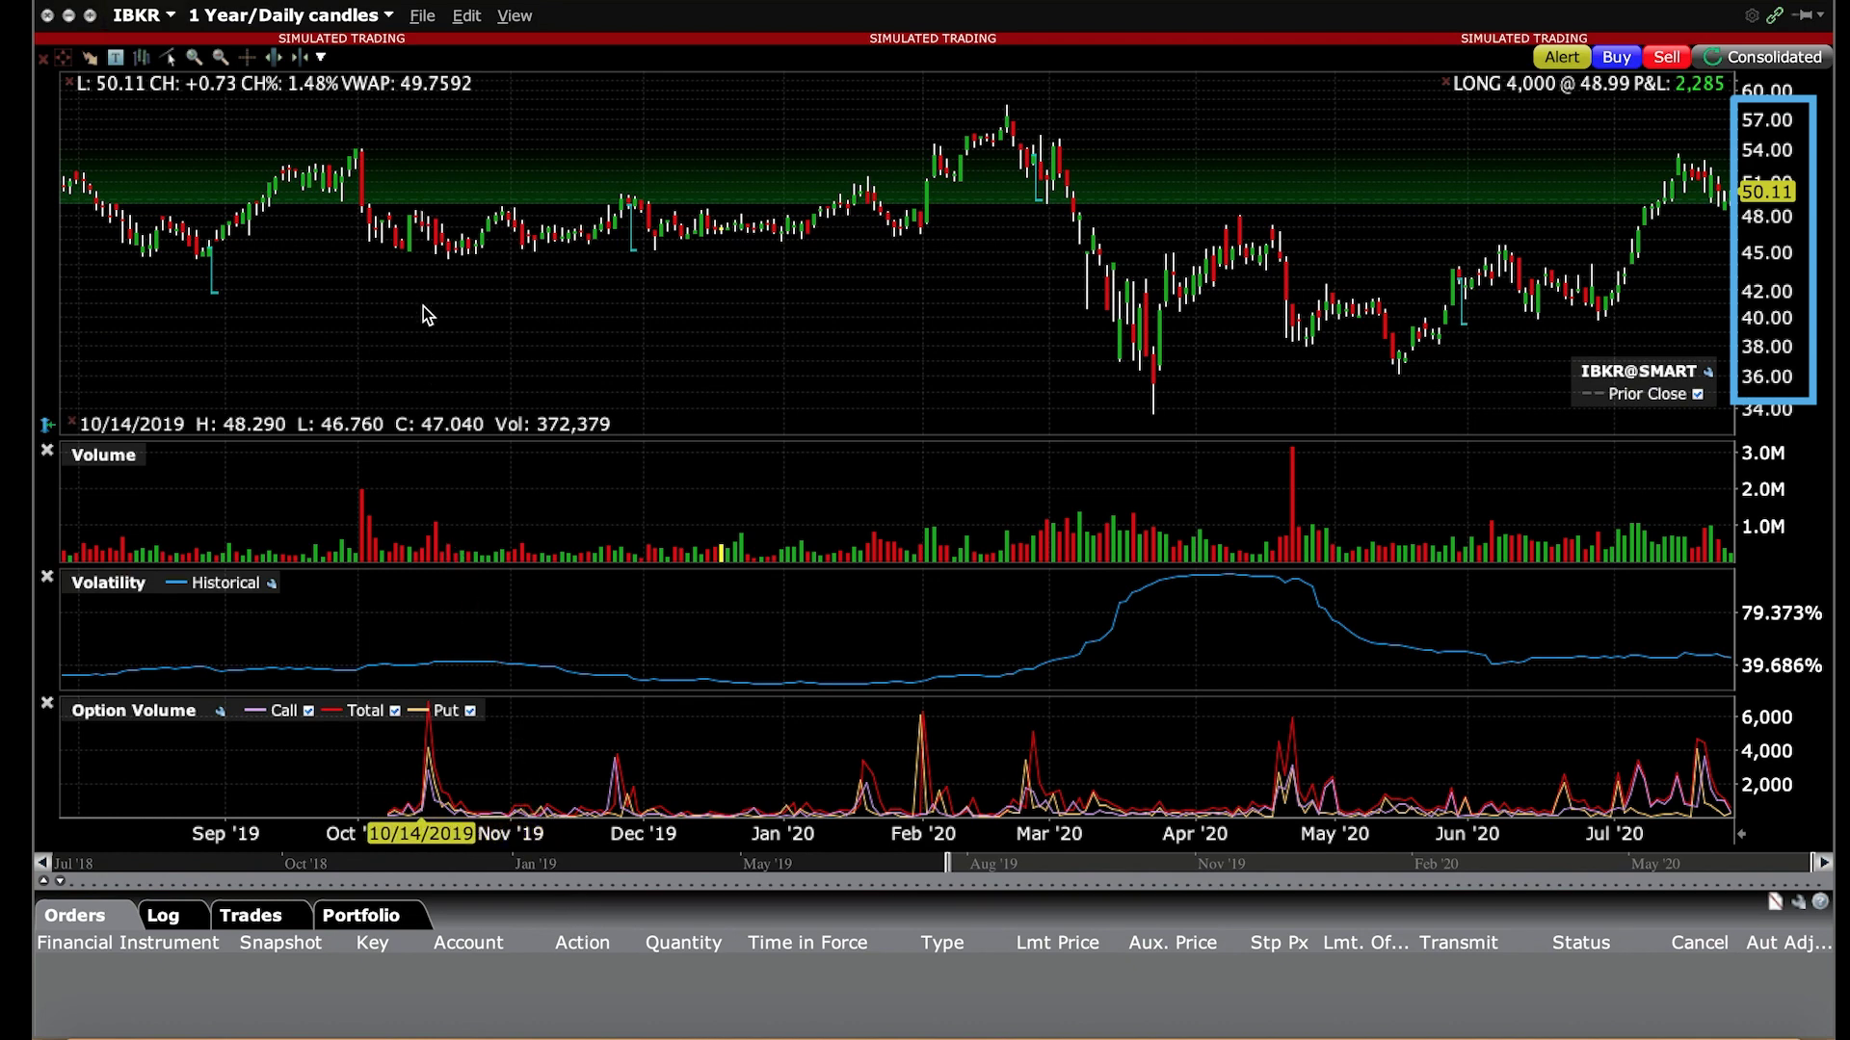
In Chart Parameters, enable VWAP of the bar and My trades as Triangles, then apply.
click(462, 19)
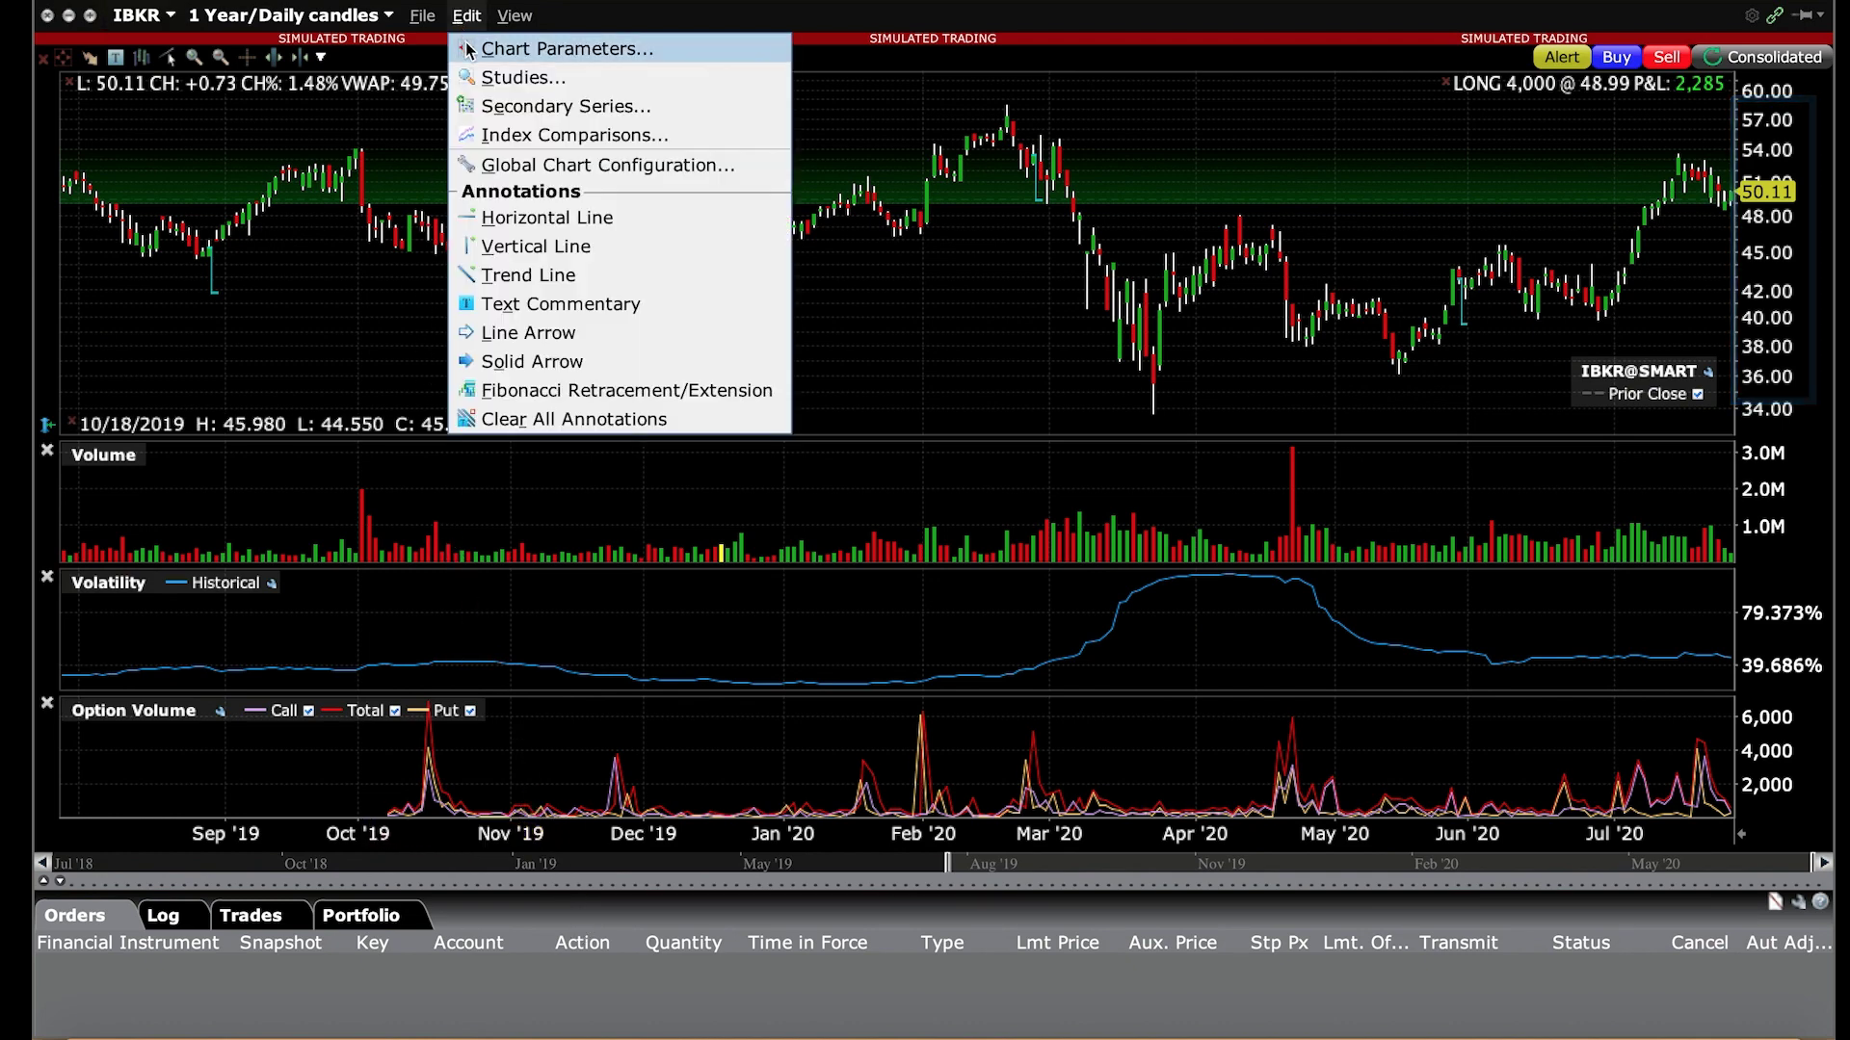
click(469, 50)
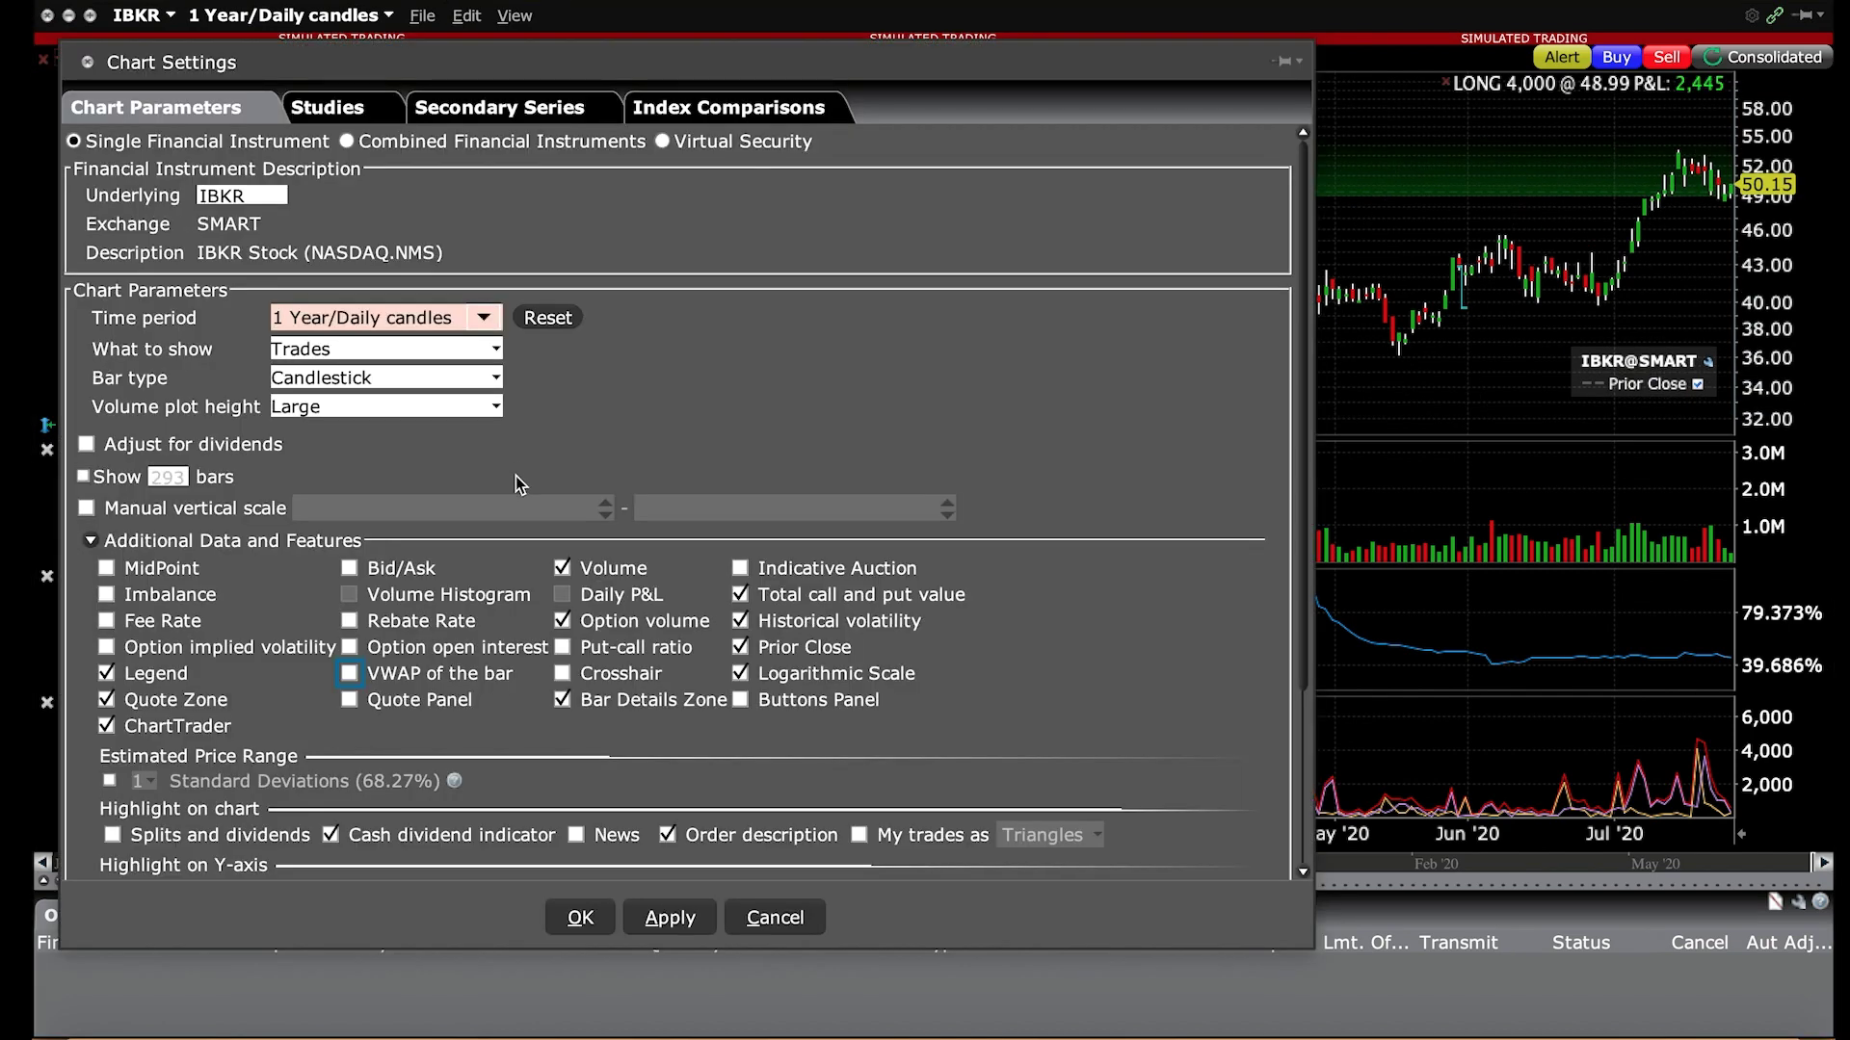
click(350, 673)
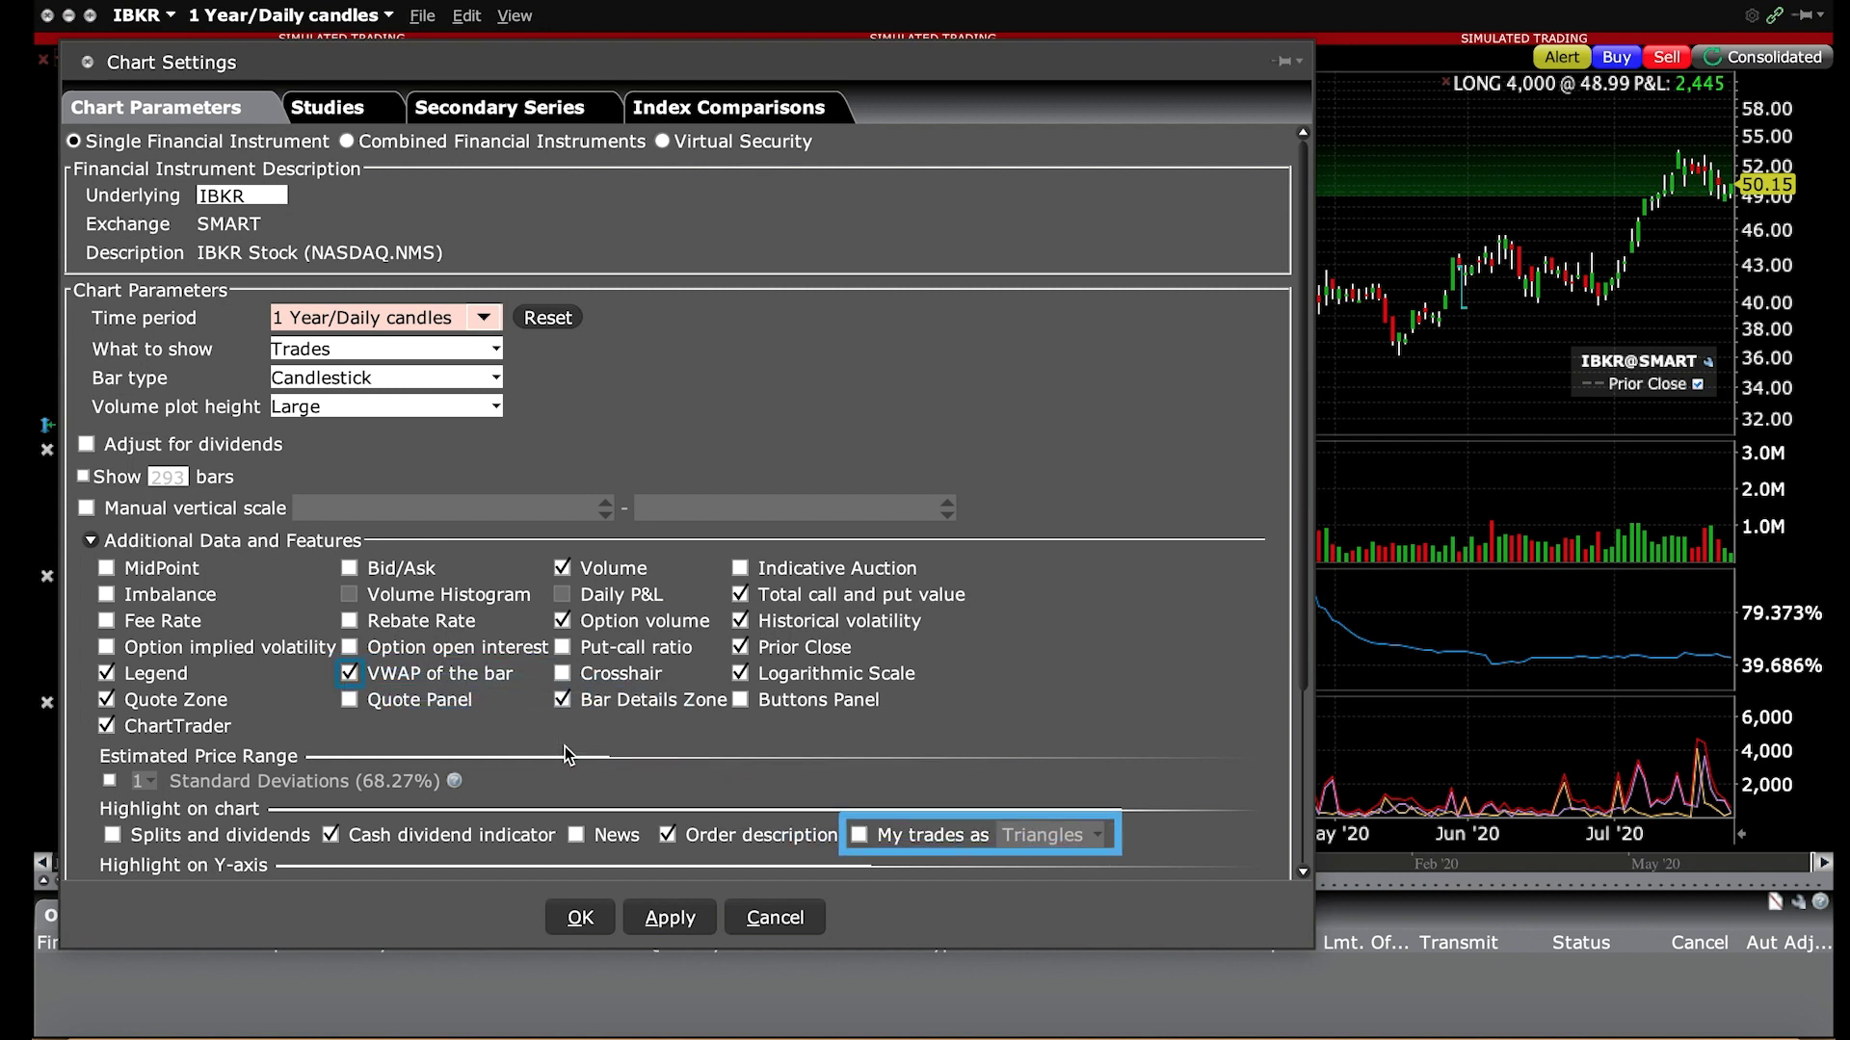
click(859, 836)
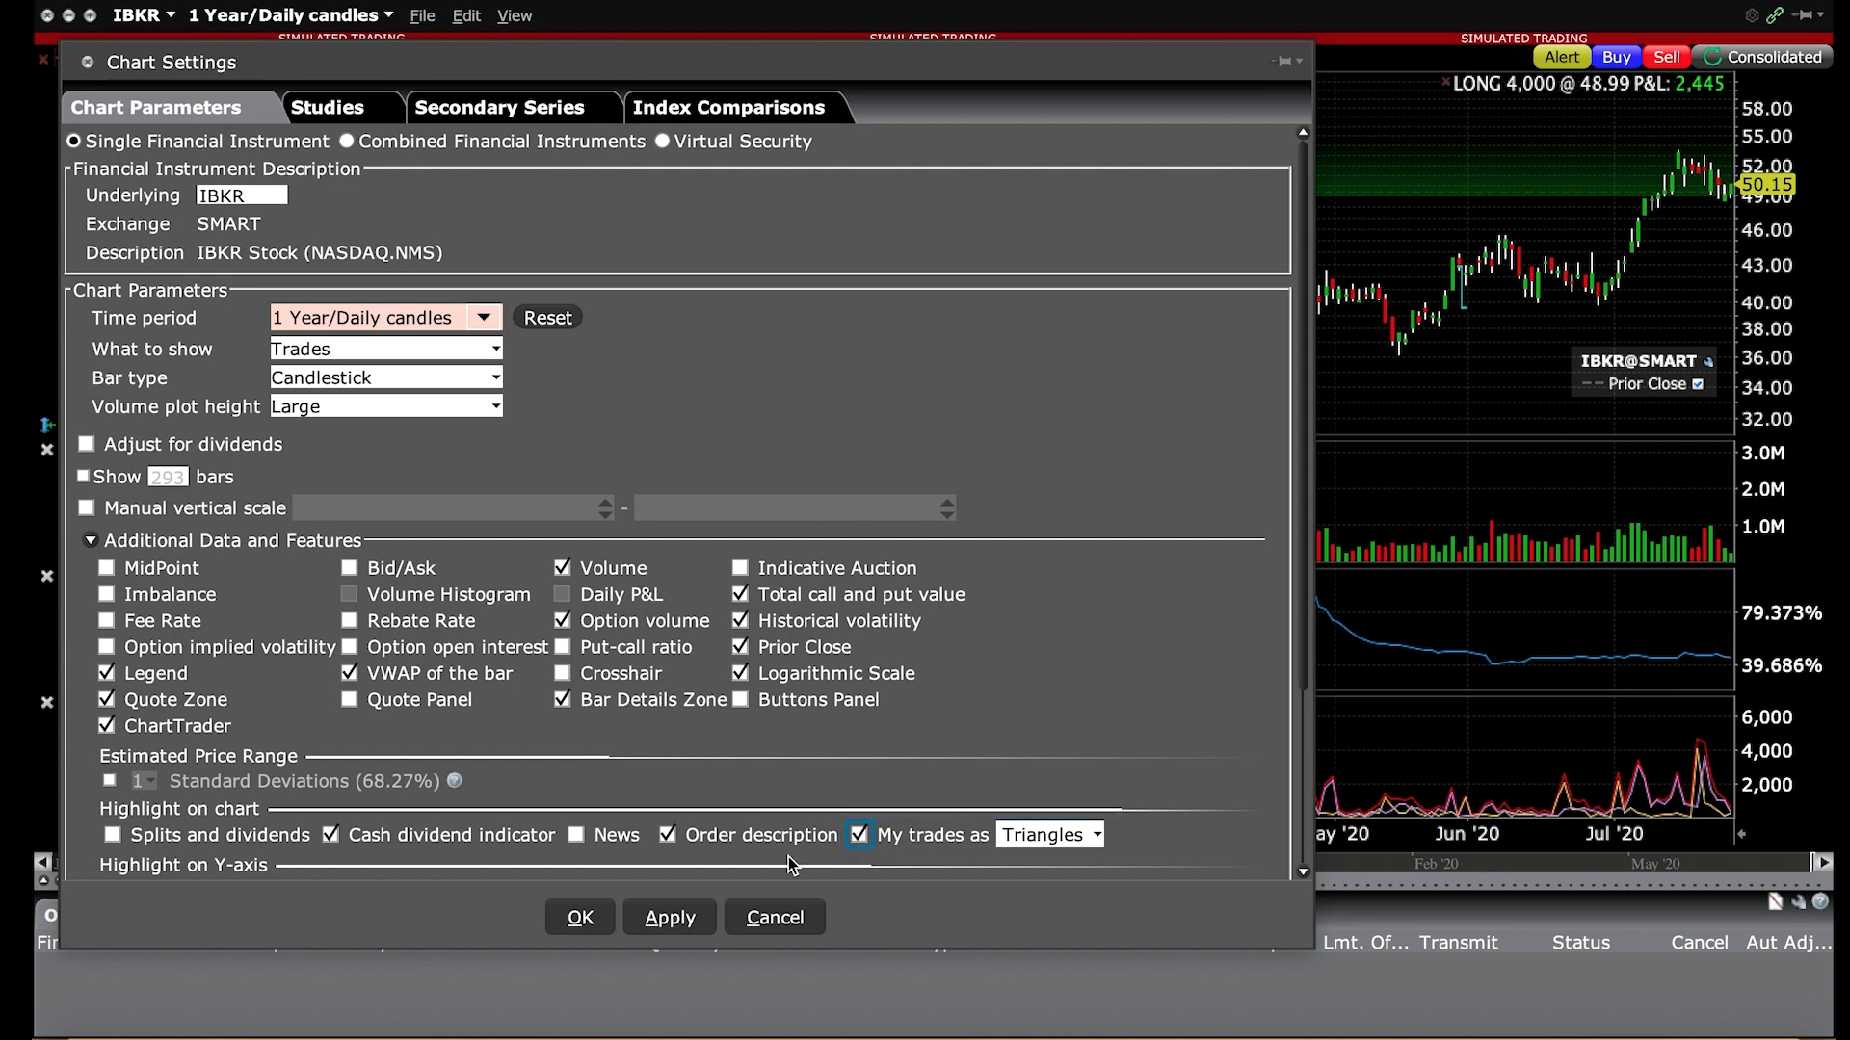
click(695, 918)
click(582, 918)
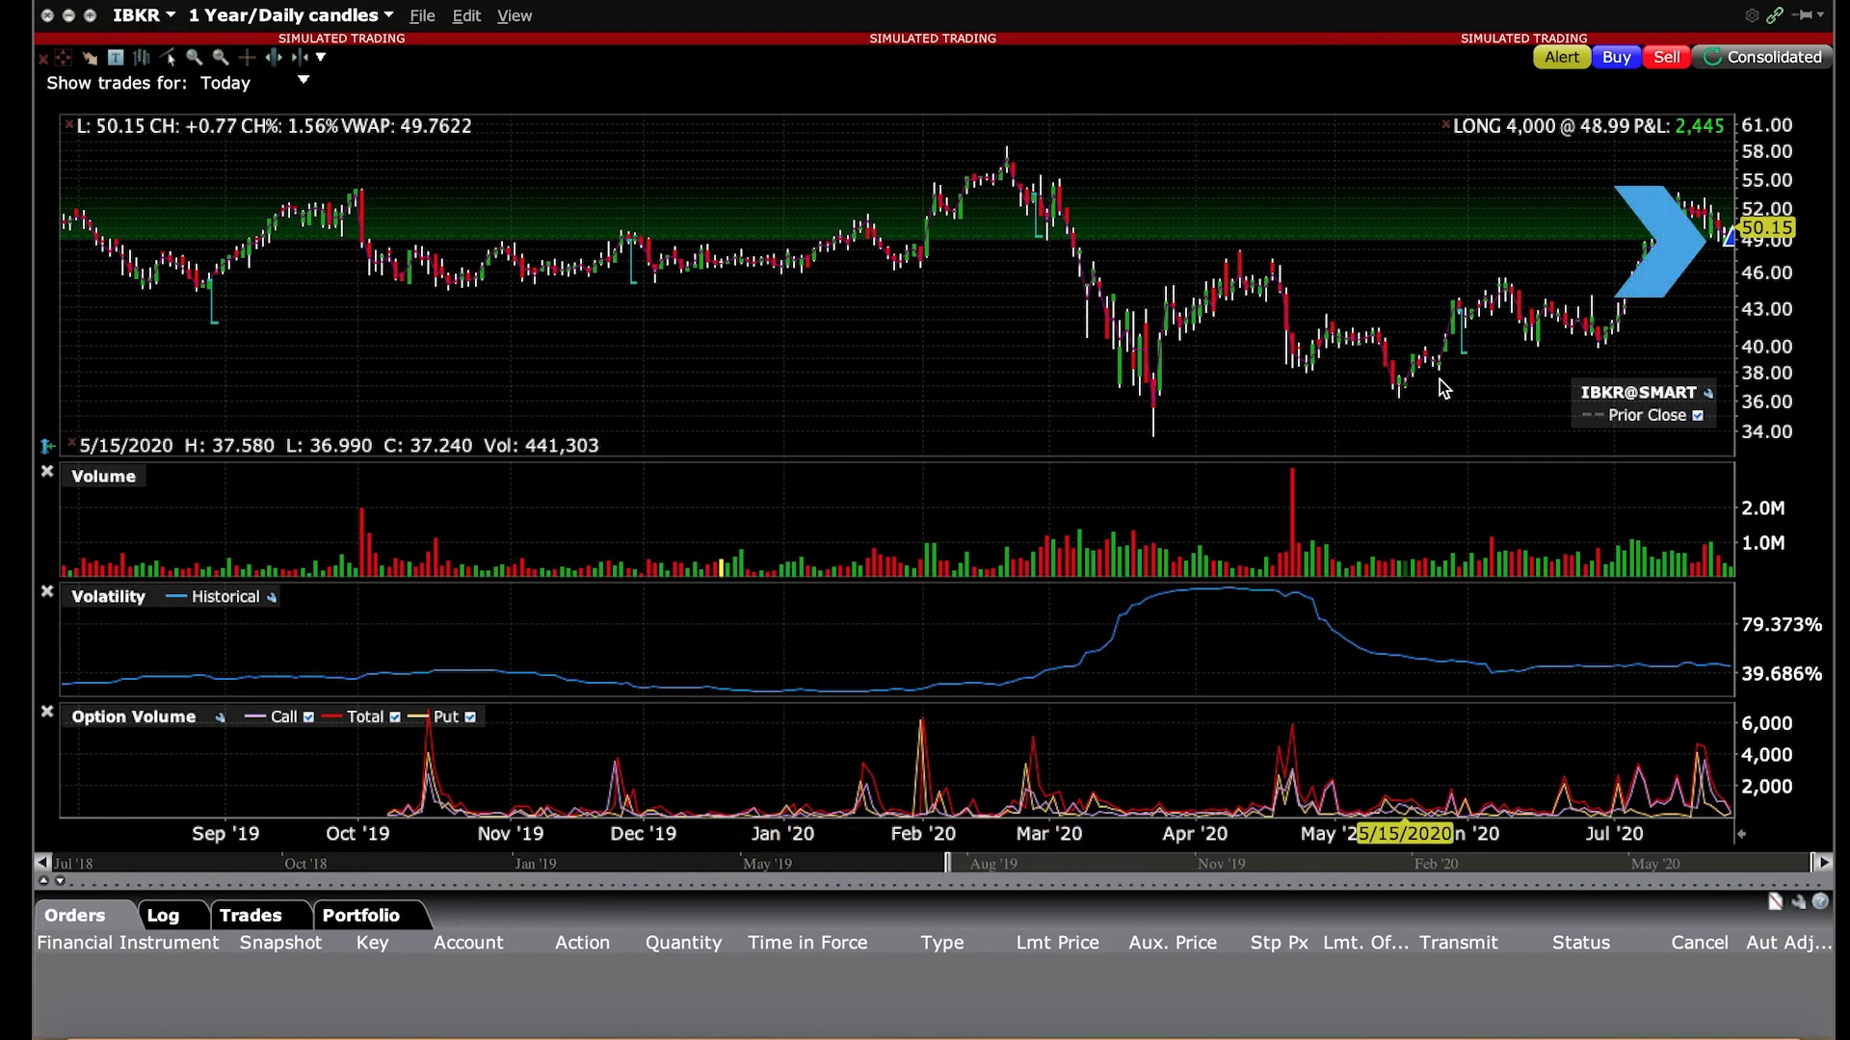
Turn on the High/low option under Highlight on Y-axis in Chart Settings and apply.
double_click(1729, 274)
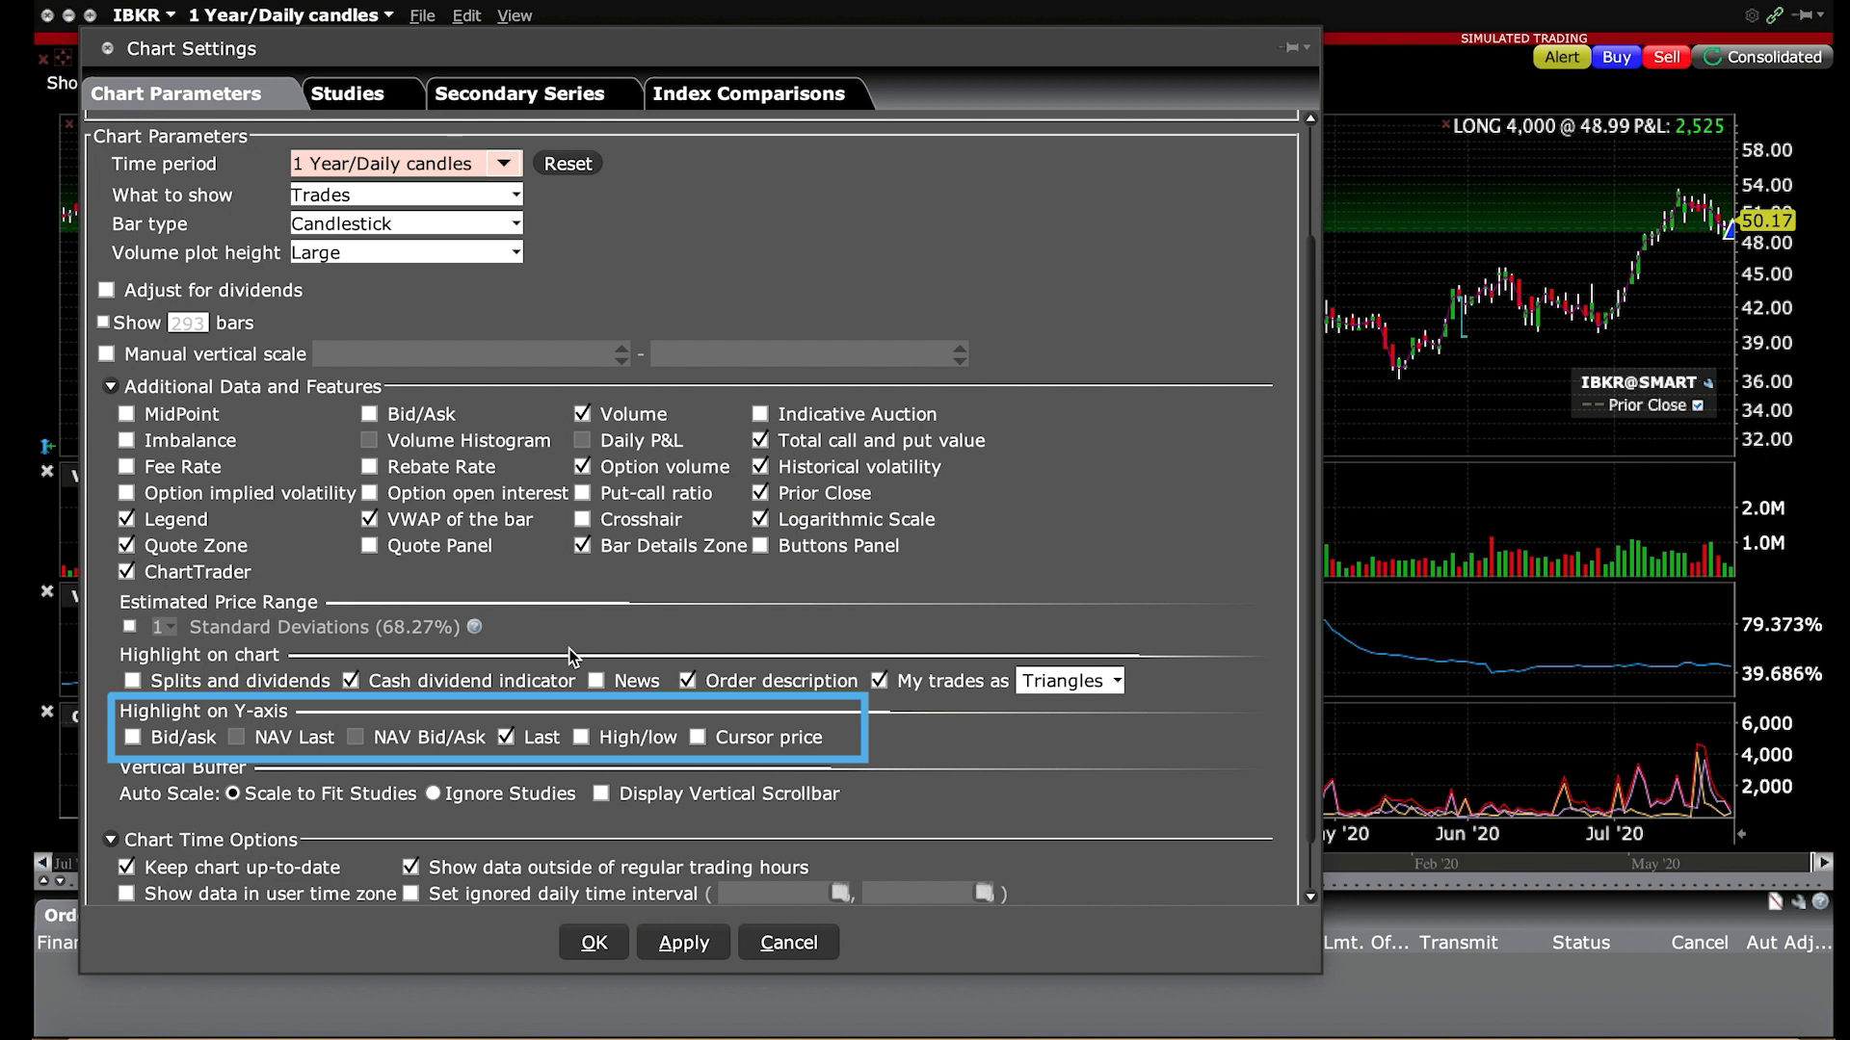
click(581, 738)
click(667, 945)
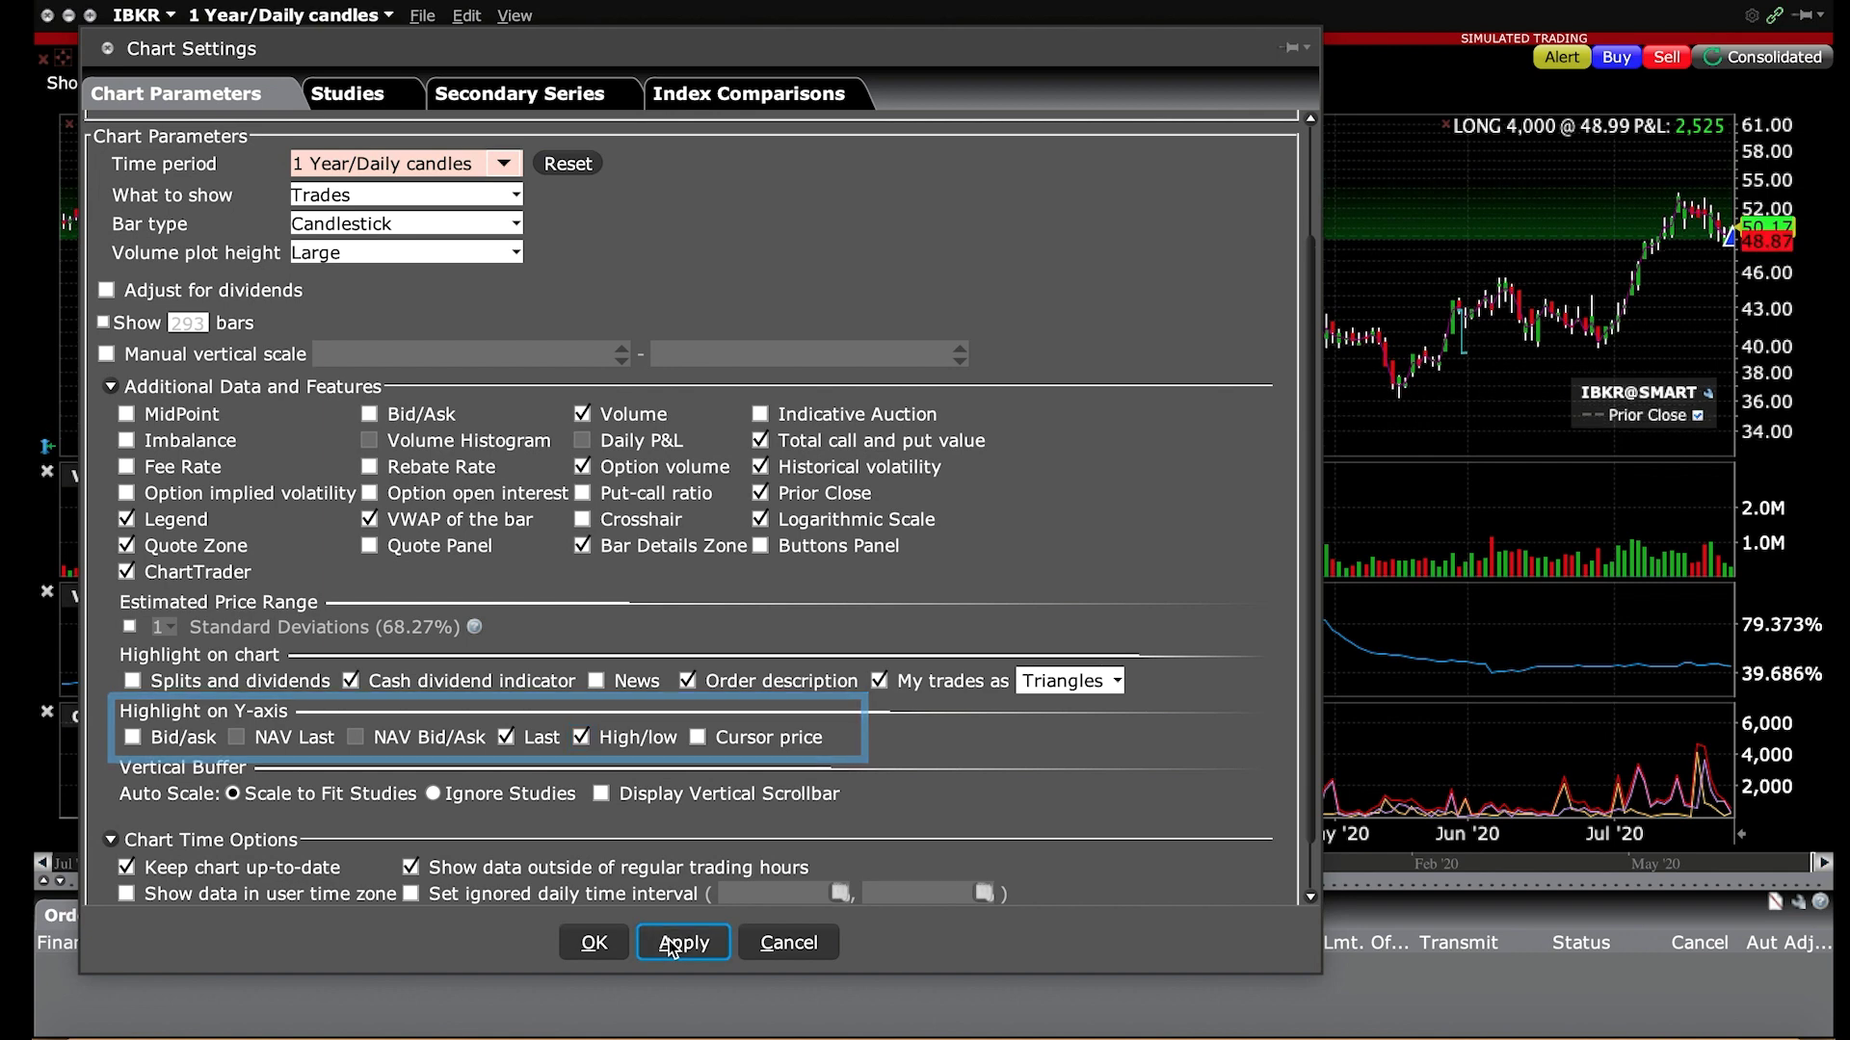
click(599, 944)
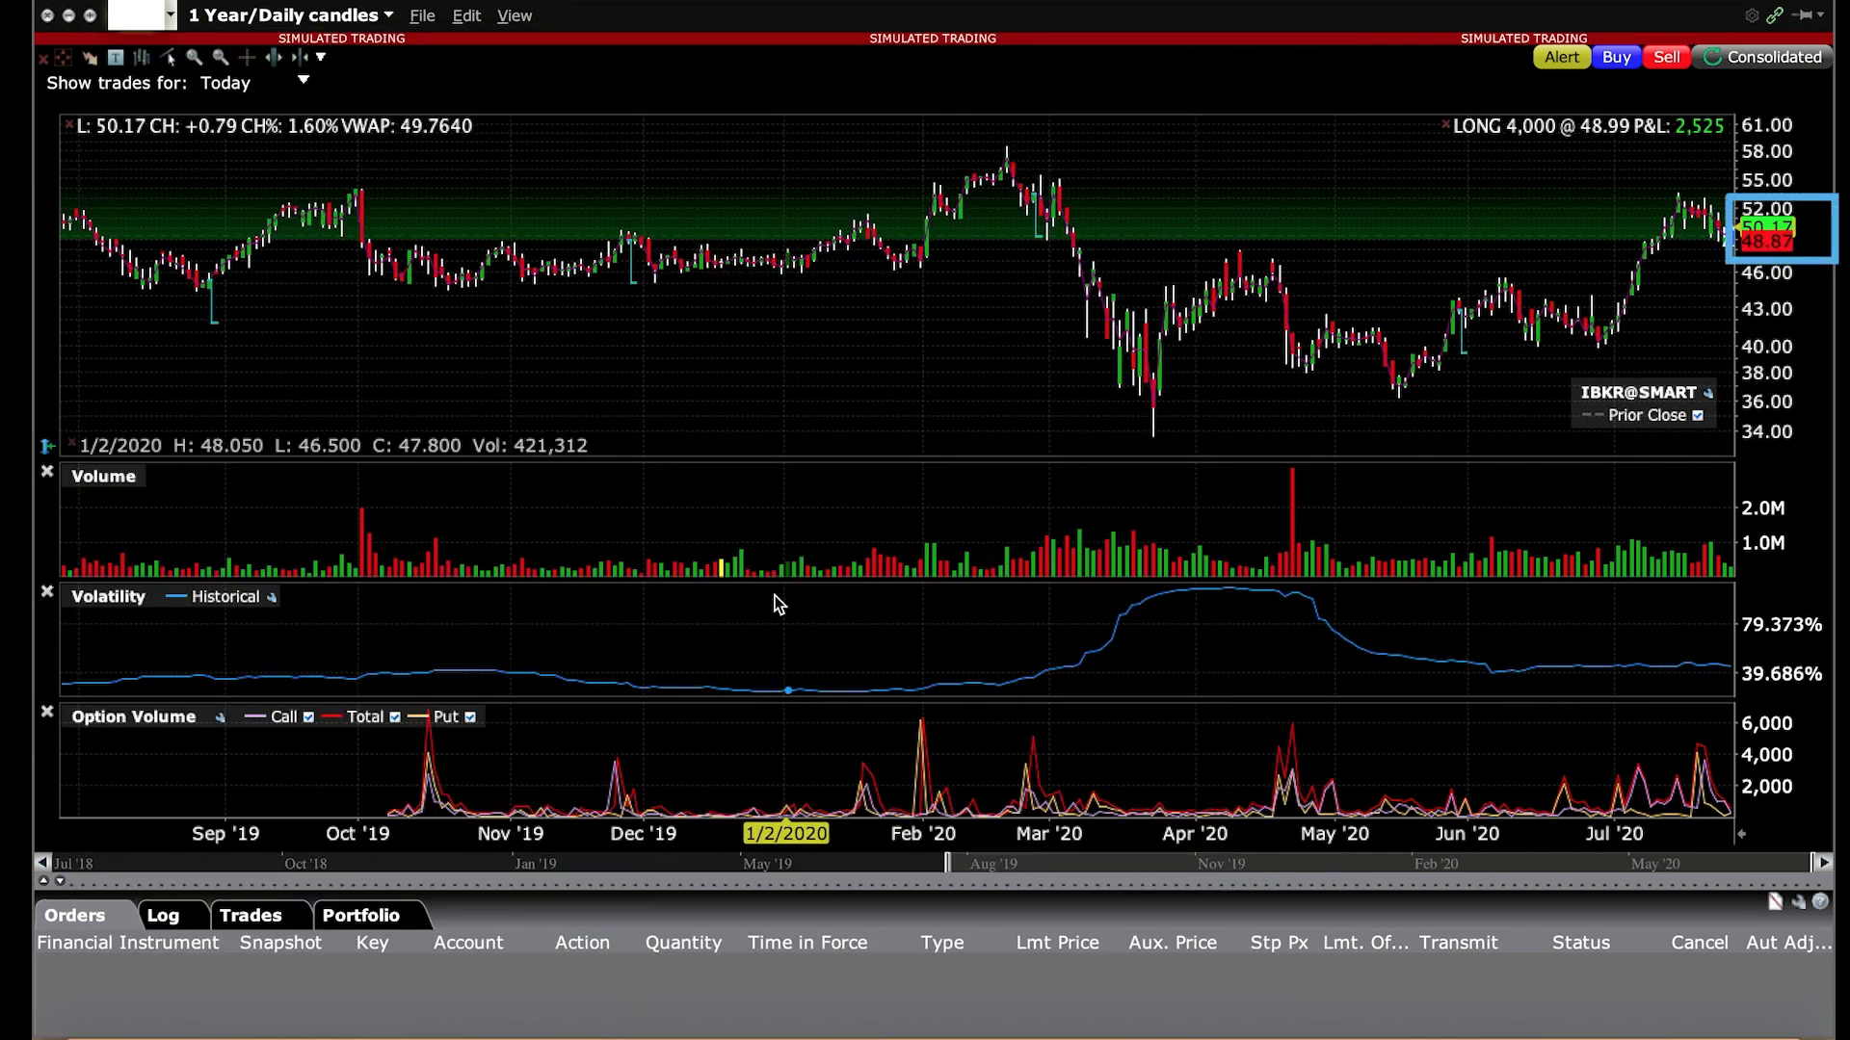
click(470, 17)
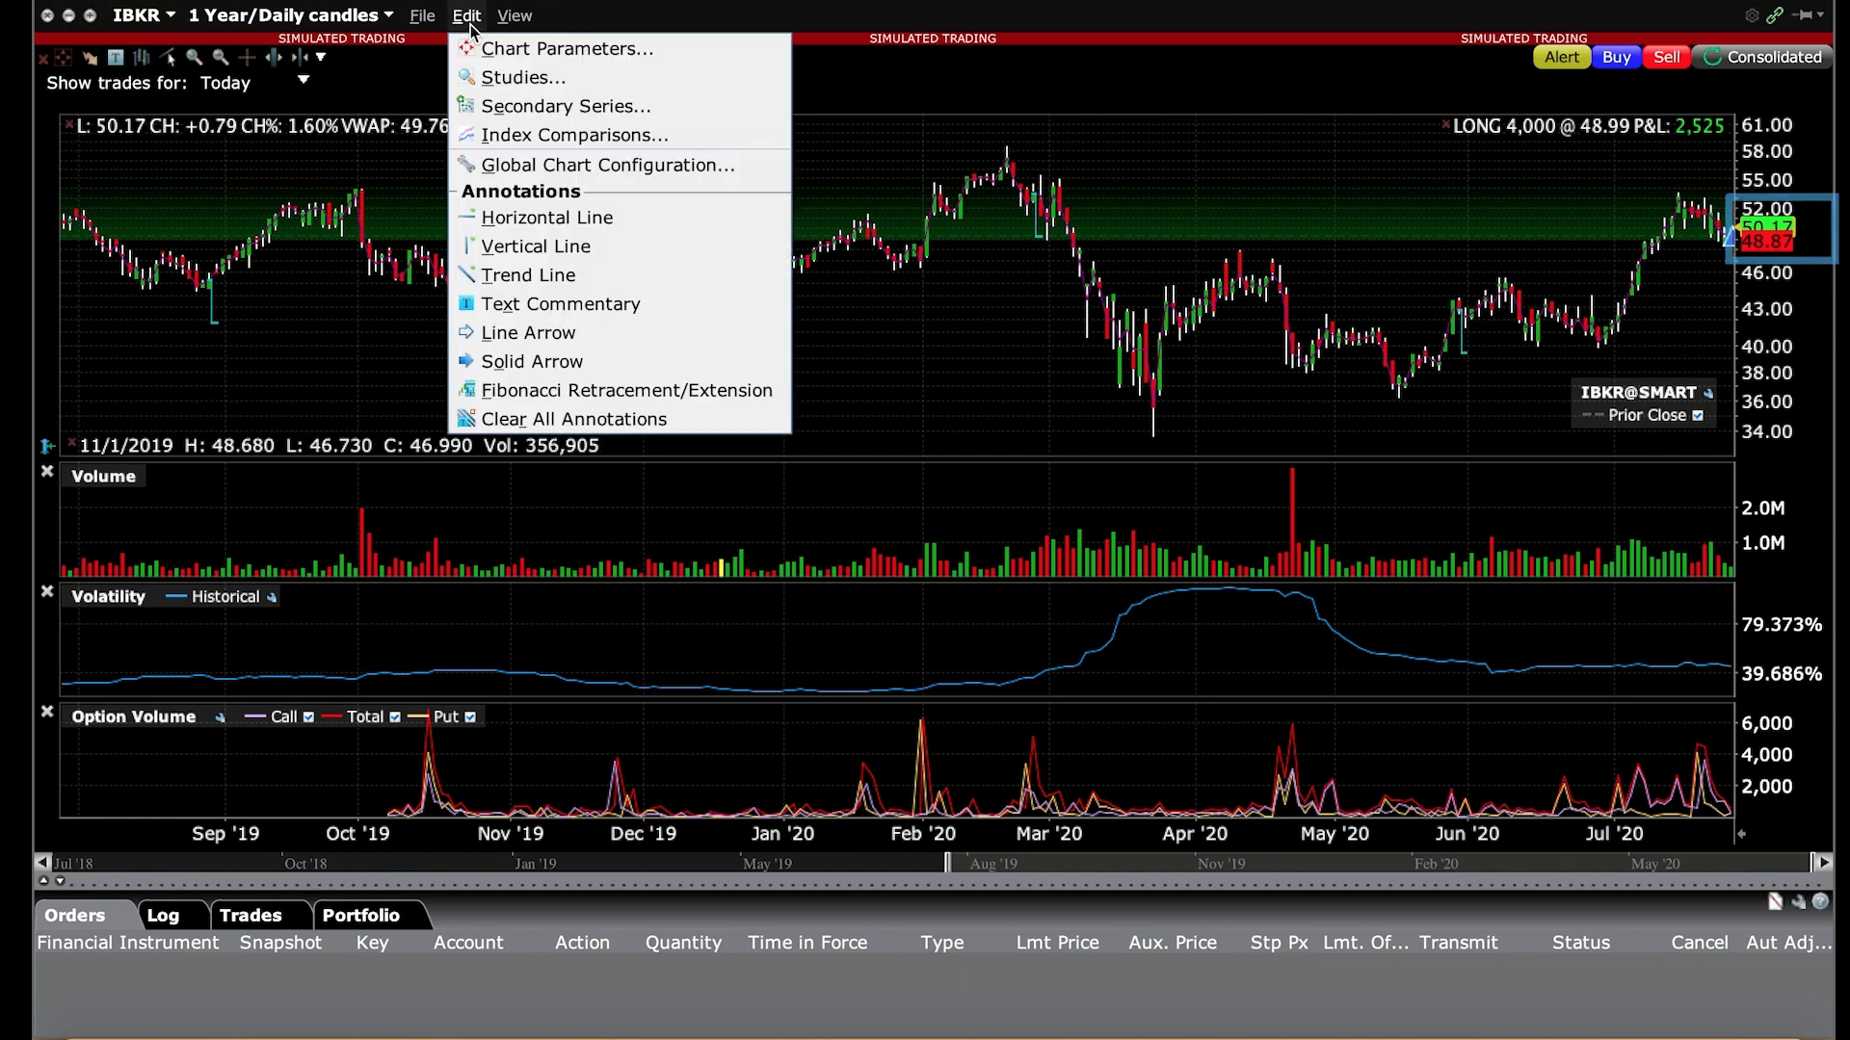
click(482, 45)
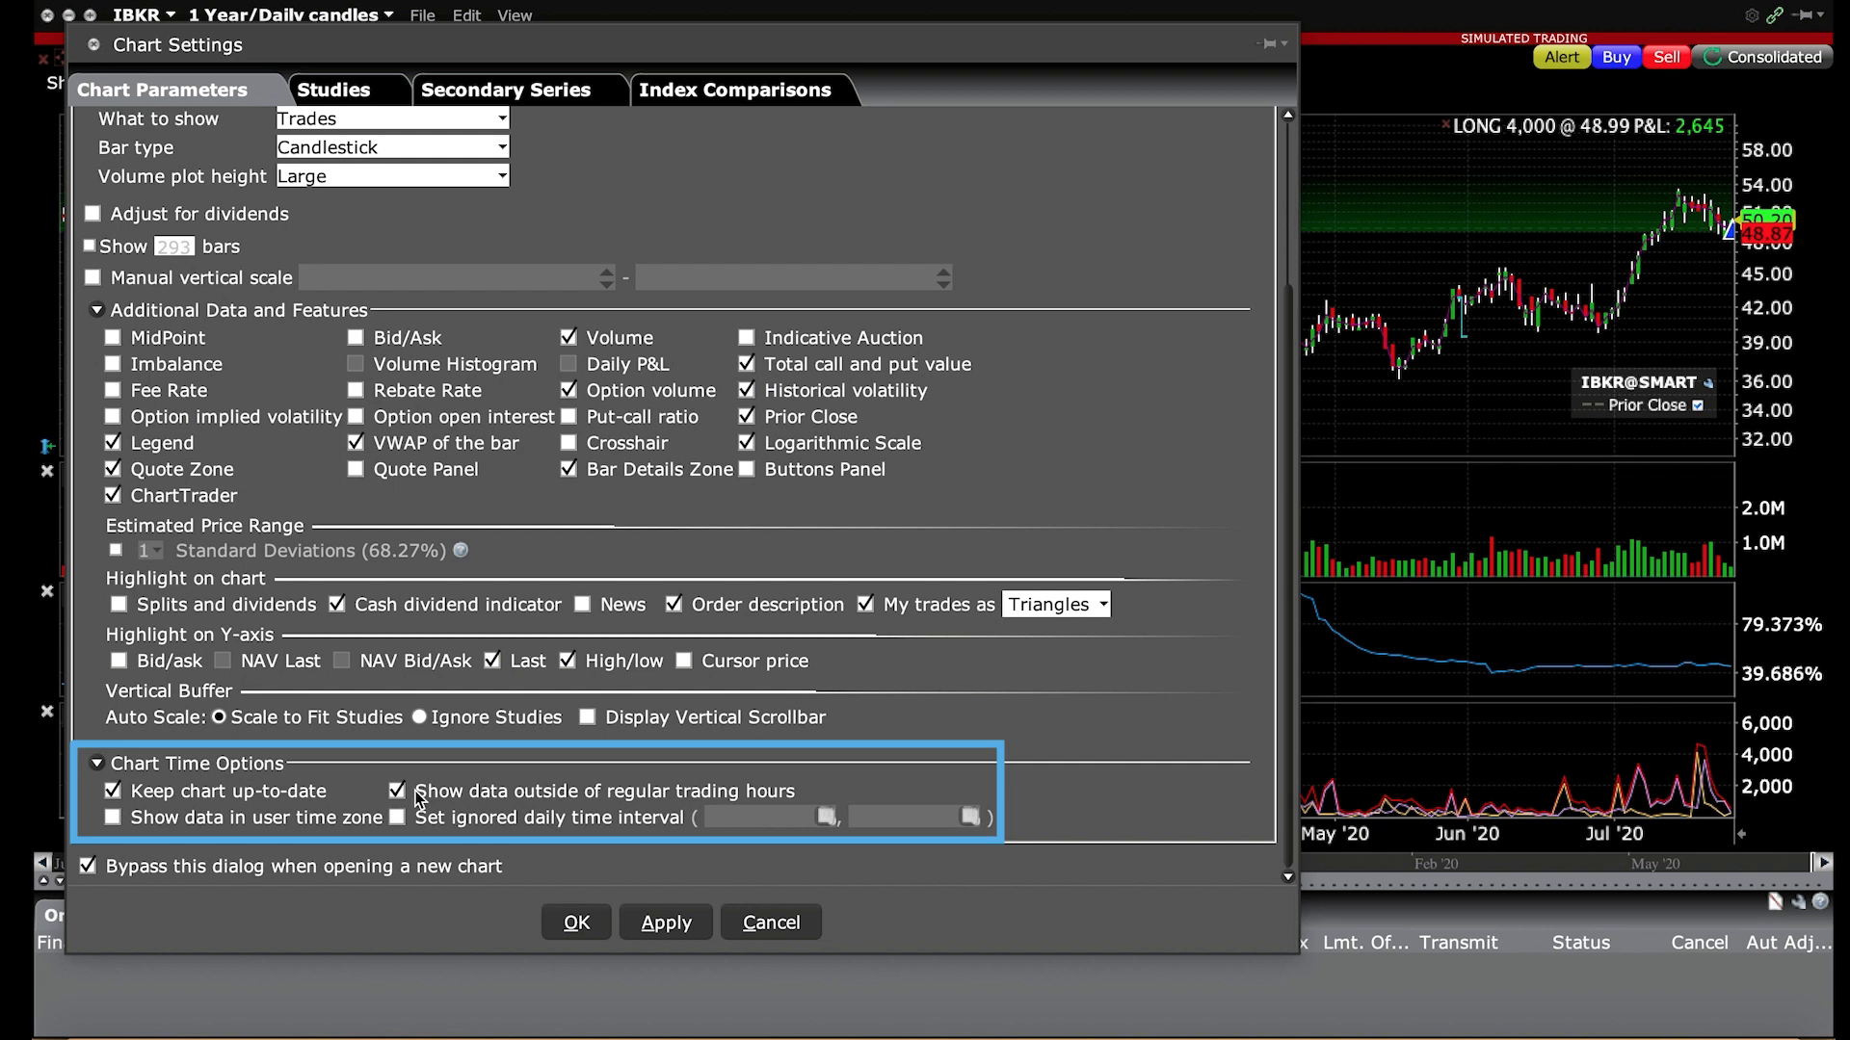
click(641, 923)
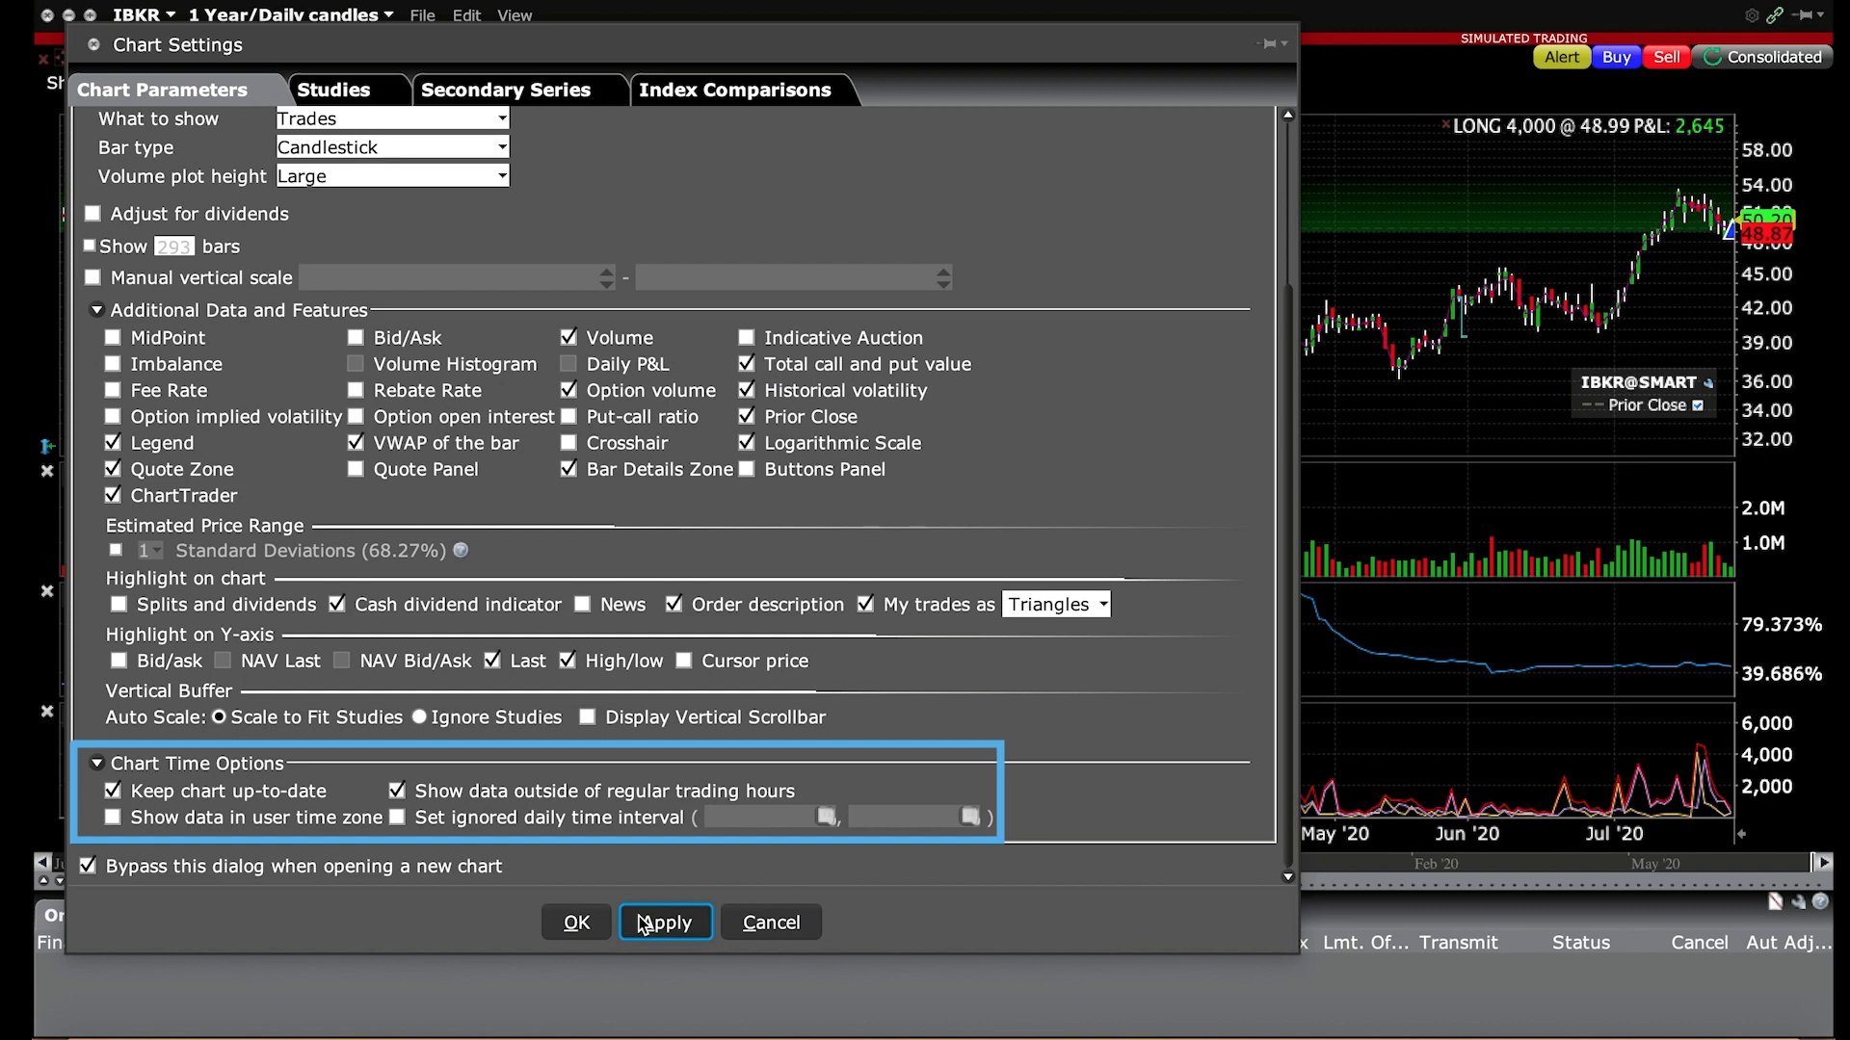
click(574, 922)
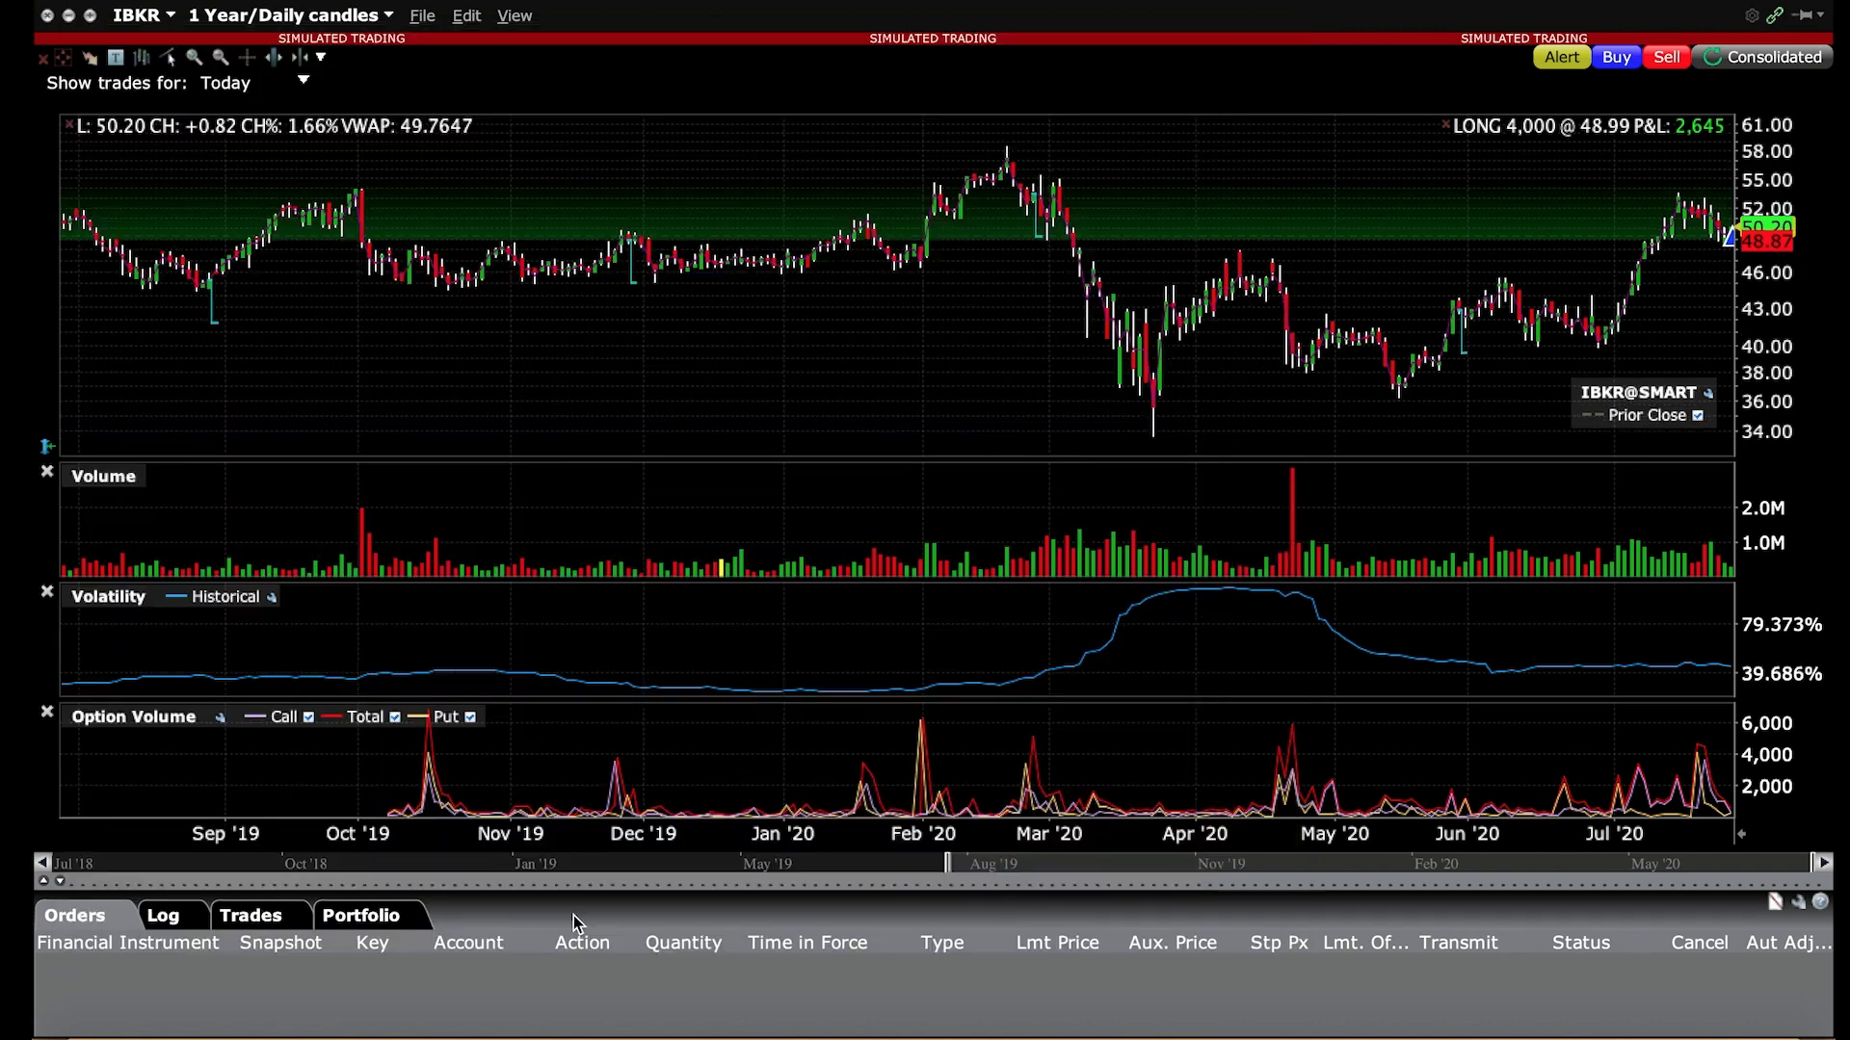